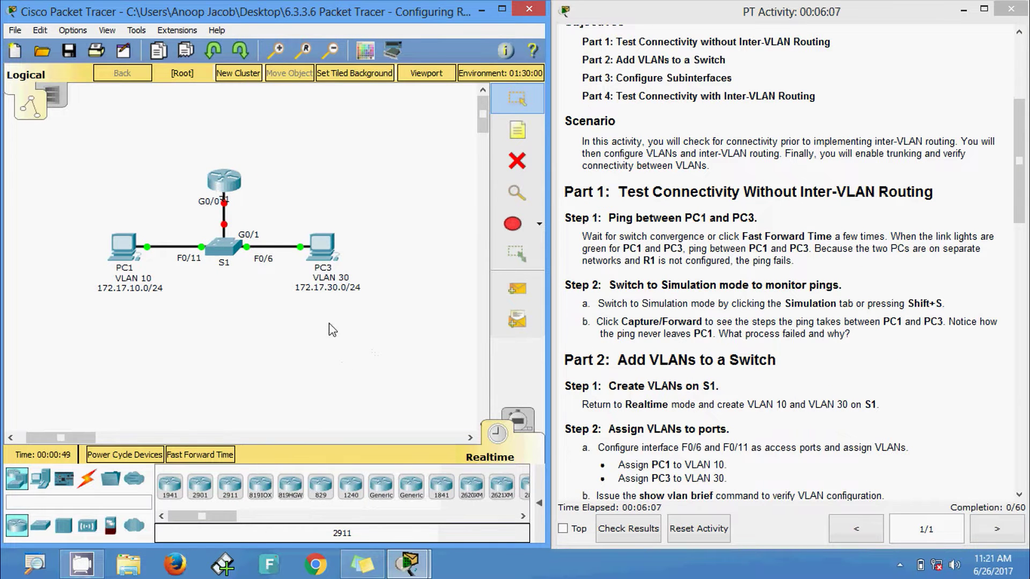
# Copy PC3's IPv4 address from its IP configuration and close the PC3 window.
pyautogui.click(325, 252)
pyautogui.click(321, 138)
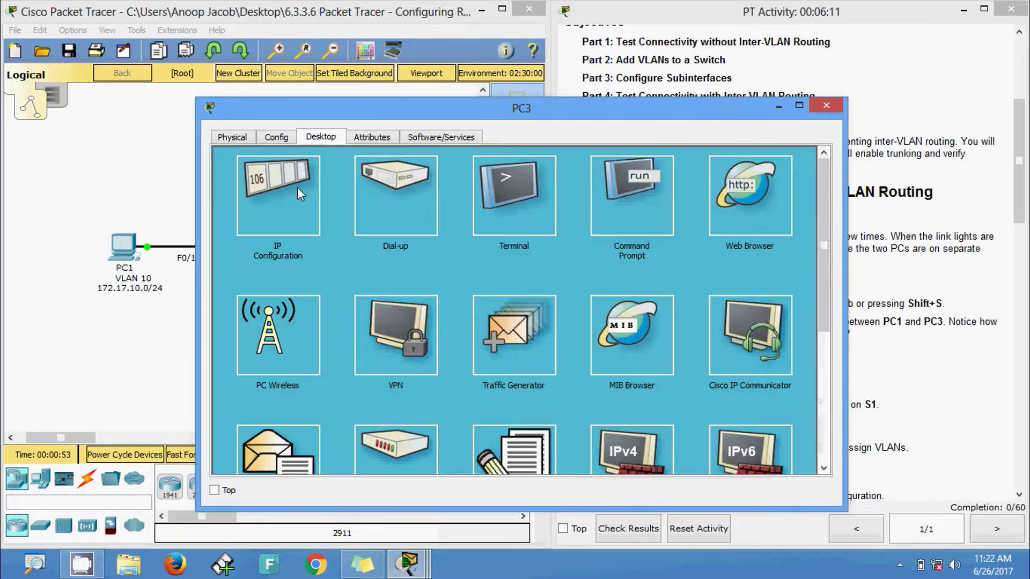
pyautogui.click(298, 188)
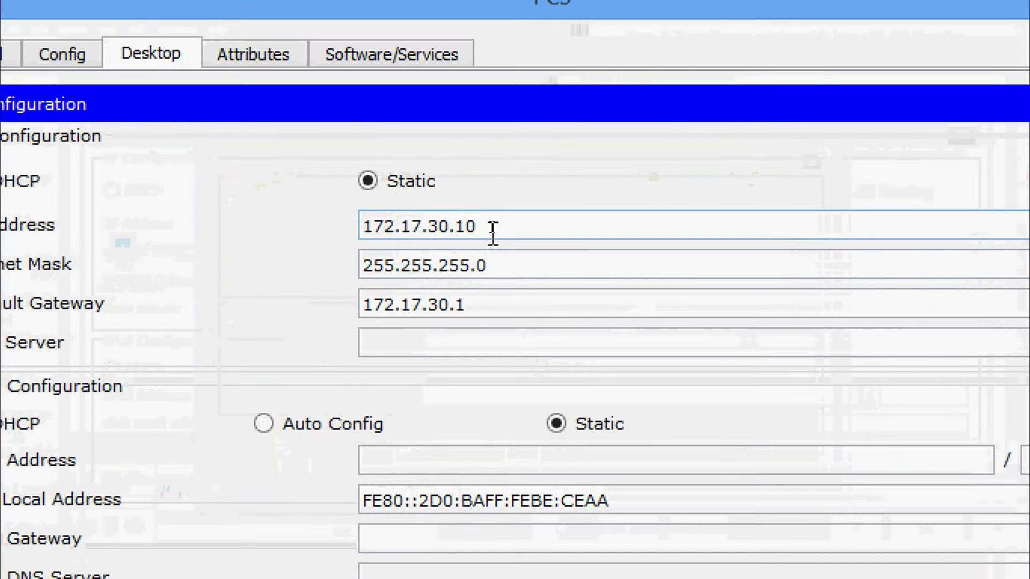
pyautogui.moveTo(493, 233); pyautogui.dragTo(328, 237)
pyautogui.hotkey('ctrl', 'c')
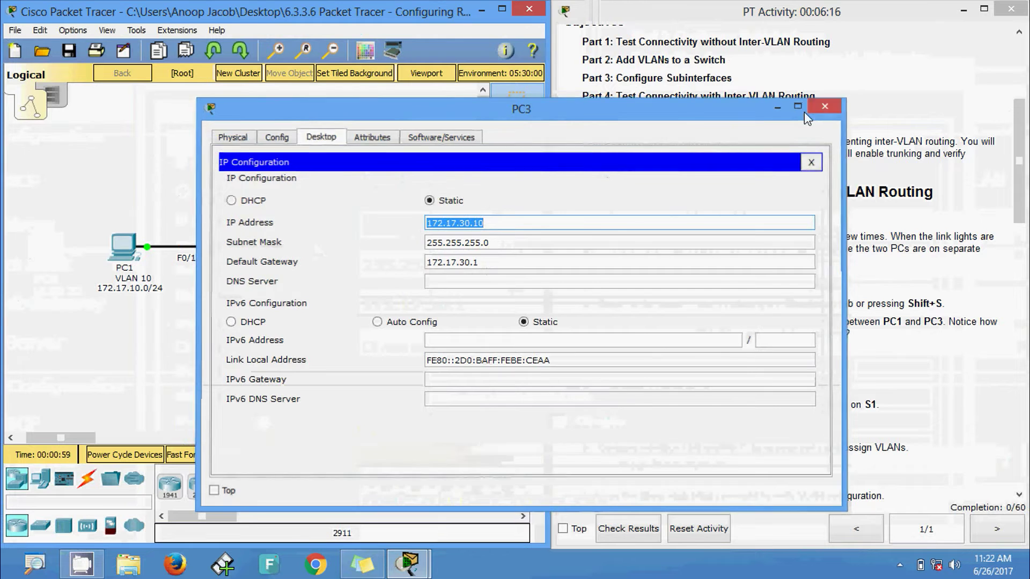
pyautogui.click(821, 107)
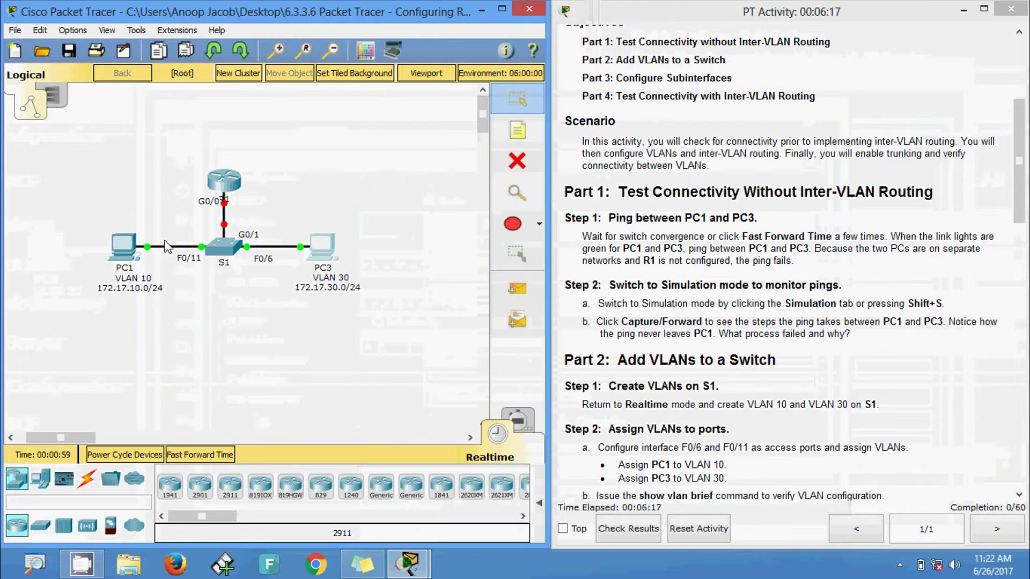
# Ping PC3 at 172.17.30.10 from PC1's Command Prompt, using the copied address.
pyautogui.click(123, 245)
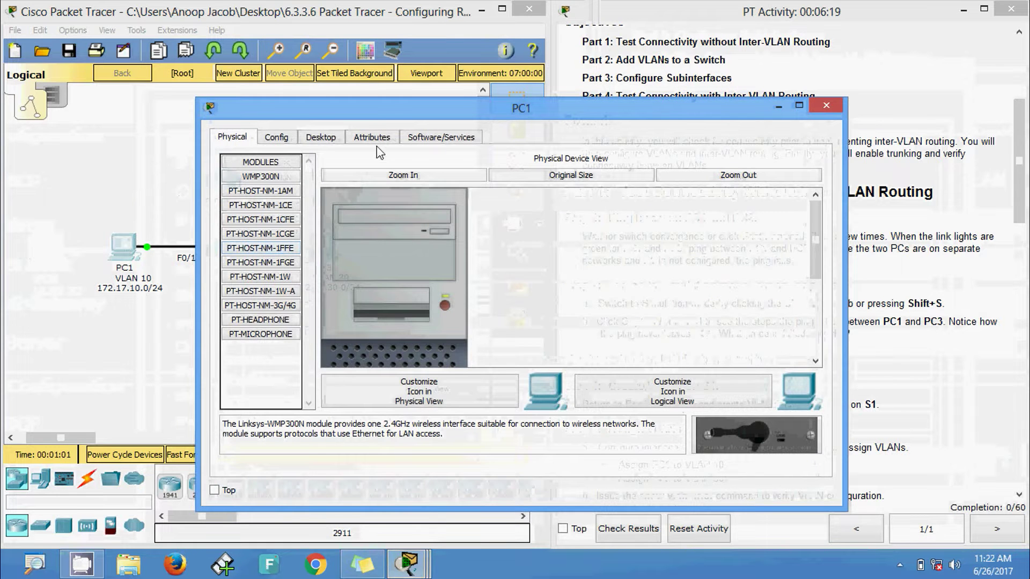
pyautogui.moveTo(400, 119); pyautogui.dragTo(560, 113)
pyautogui.click(485, 133)
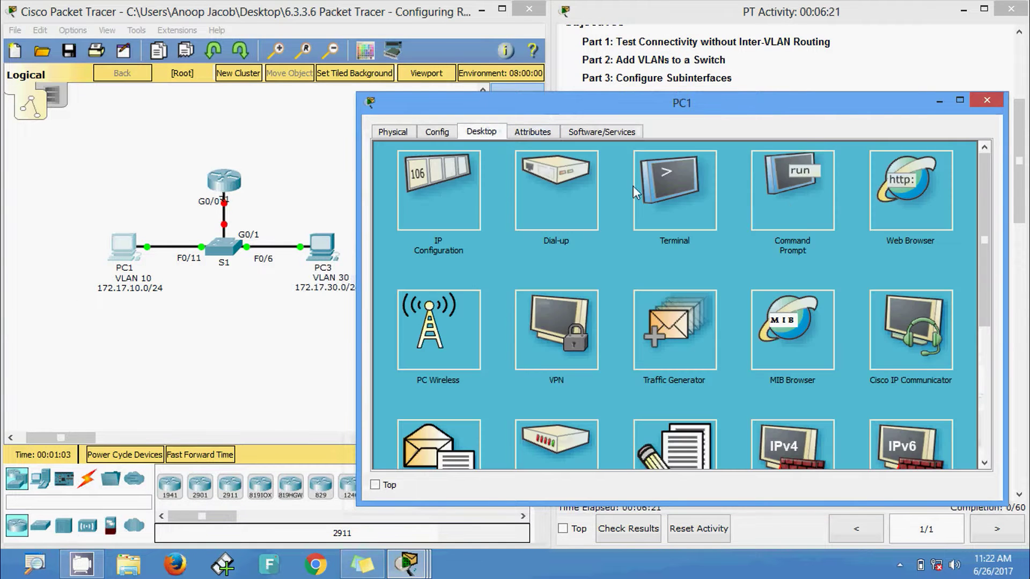
pyautogui.click(789, 208)
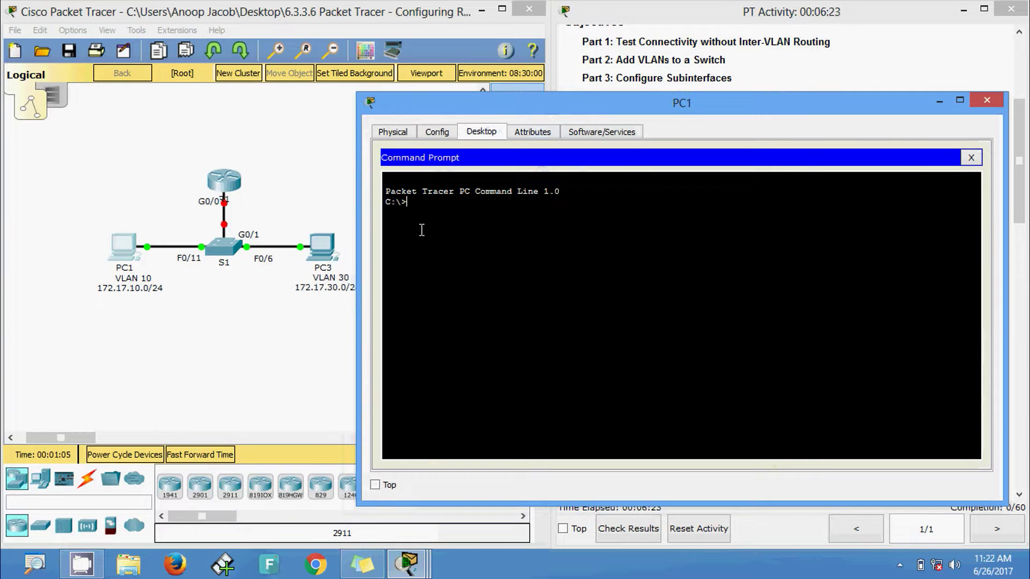
pyautogui.write('ping')
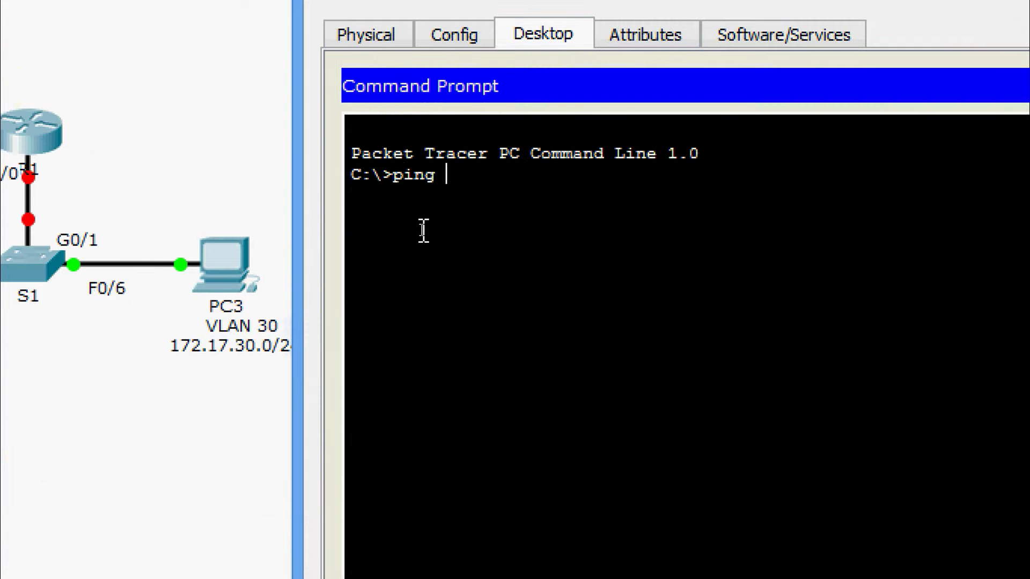
pyautogui.rightClick(474, 180)
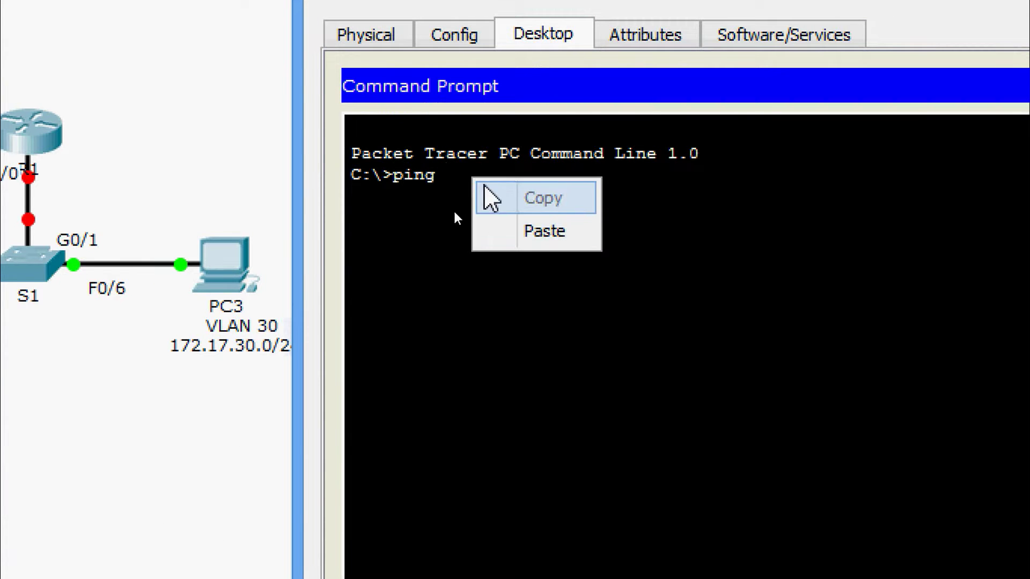
pyautogui.click(502, 231)
pyautogui.press('Return')
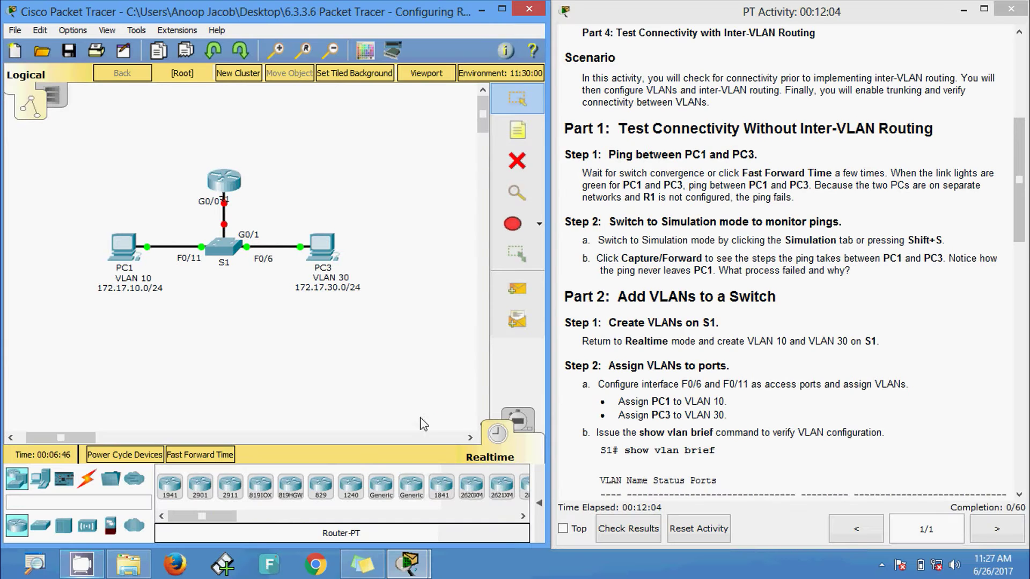
# In Simulation mode with the Simulation Panel hidden, repeat the ping to 172.17.30.10 from PC1's Command Prompt.
pyautogui.click(520, 425)
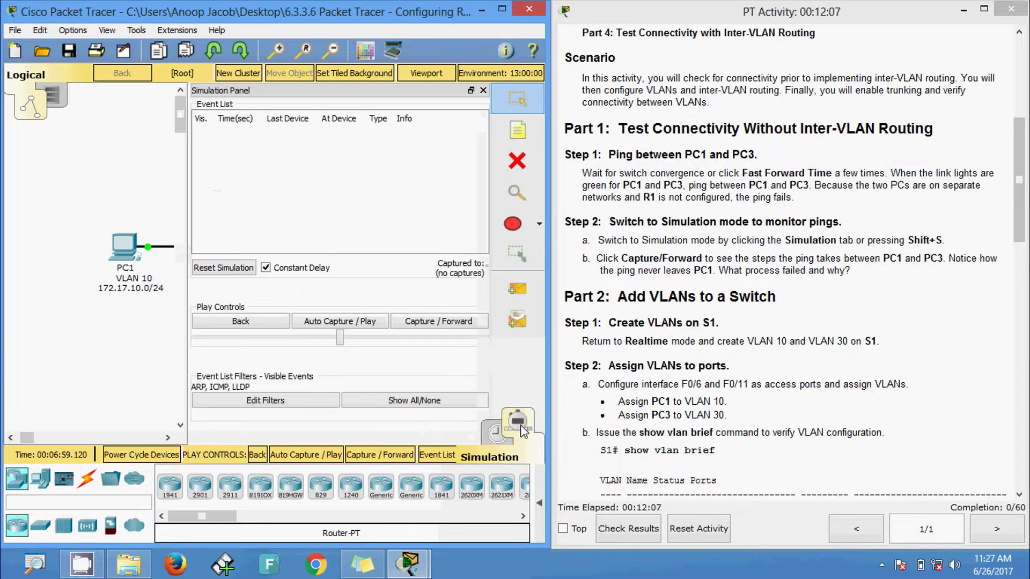
pyautogui.click(483, 91)
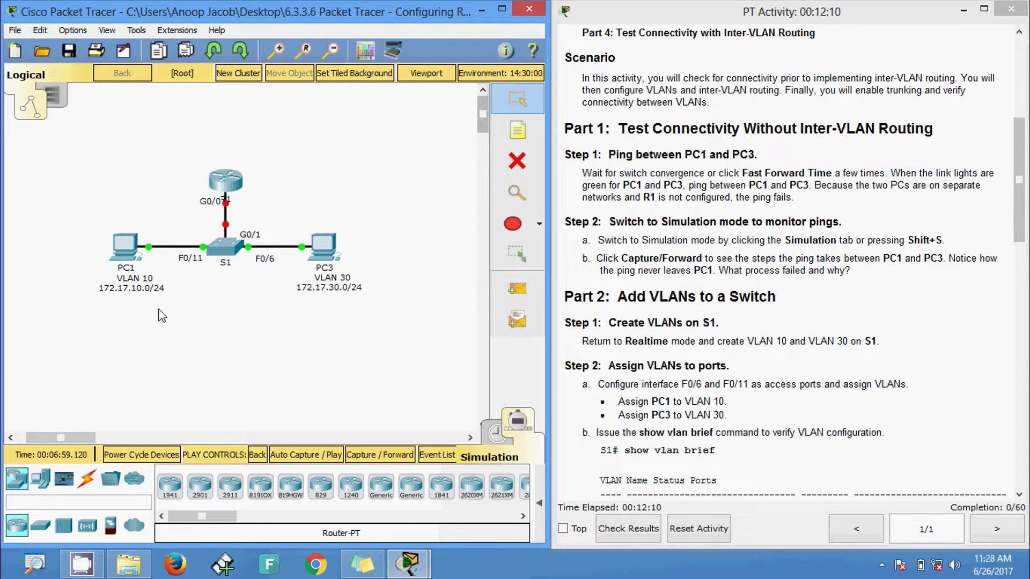
pyautogui.click(131, 253)
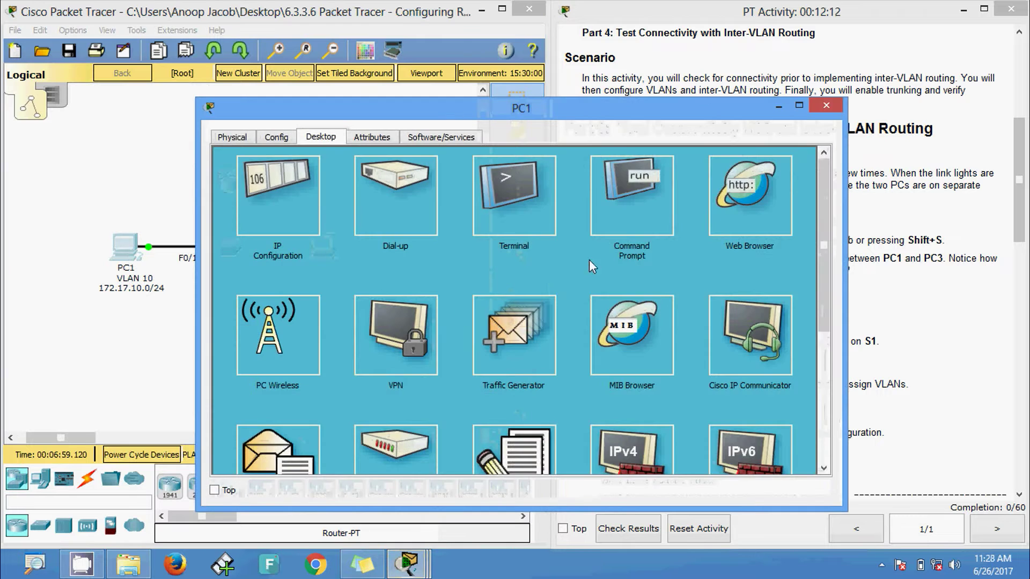
pyautogui.click(629, 225)
pyautogui.moveTo(363, 114); pyautogui.dragTo(663, 52)
pyautogui.press('Up')
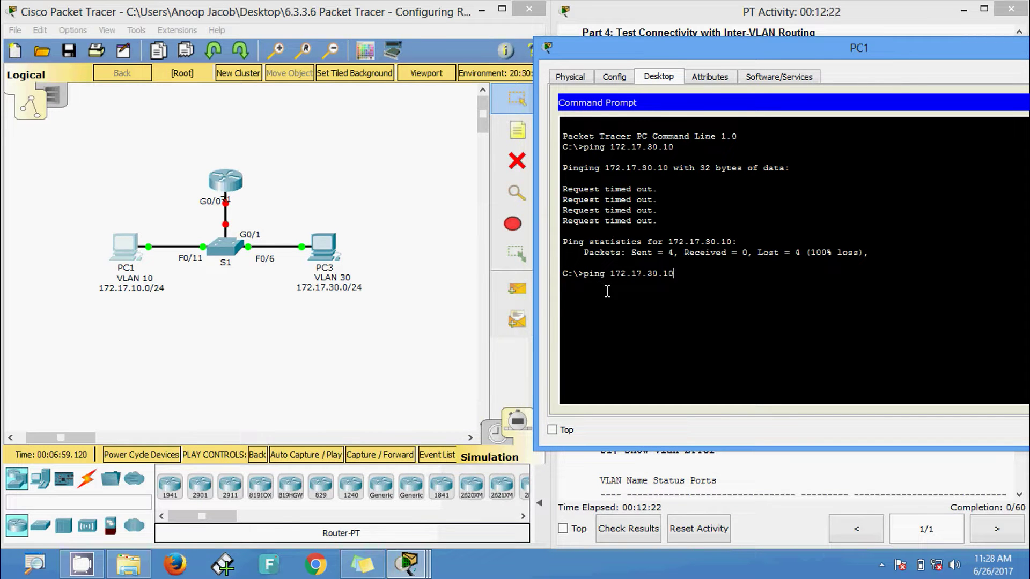
pyautogui.press('Return')
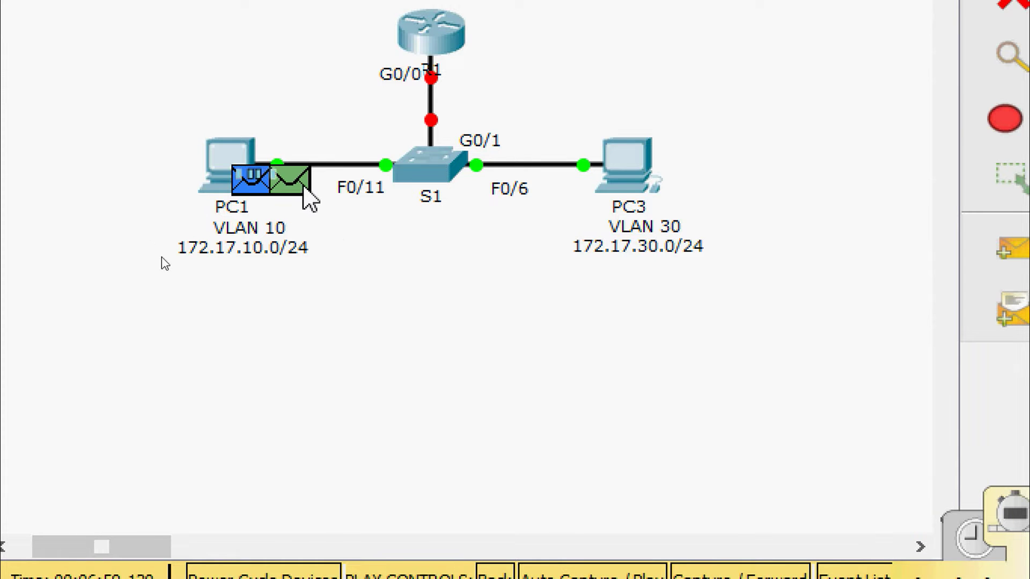
# Capture forward through the first ping attempt, inspecting the packets at PC1, S1 and PC3.
pyautogui.moveTo(305, 188)
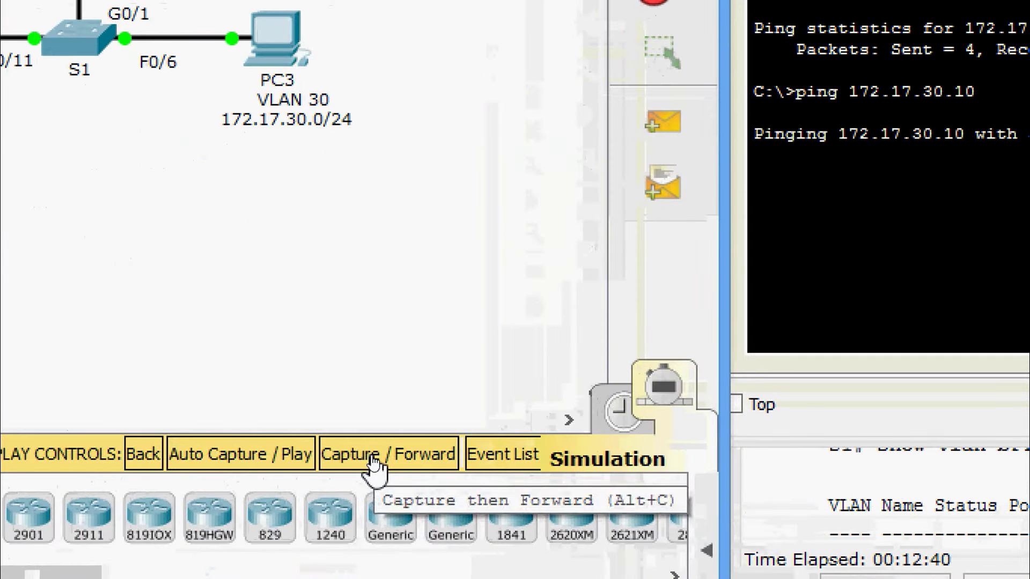
pyautogui.click(374, 460)
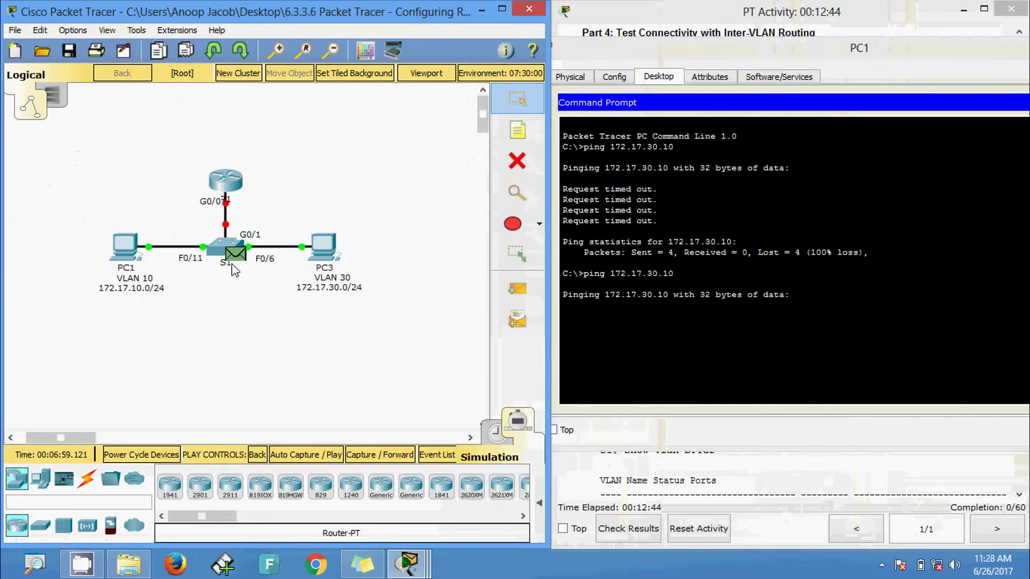
pyautogui.moveTo(236, 266)
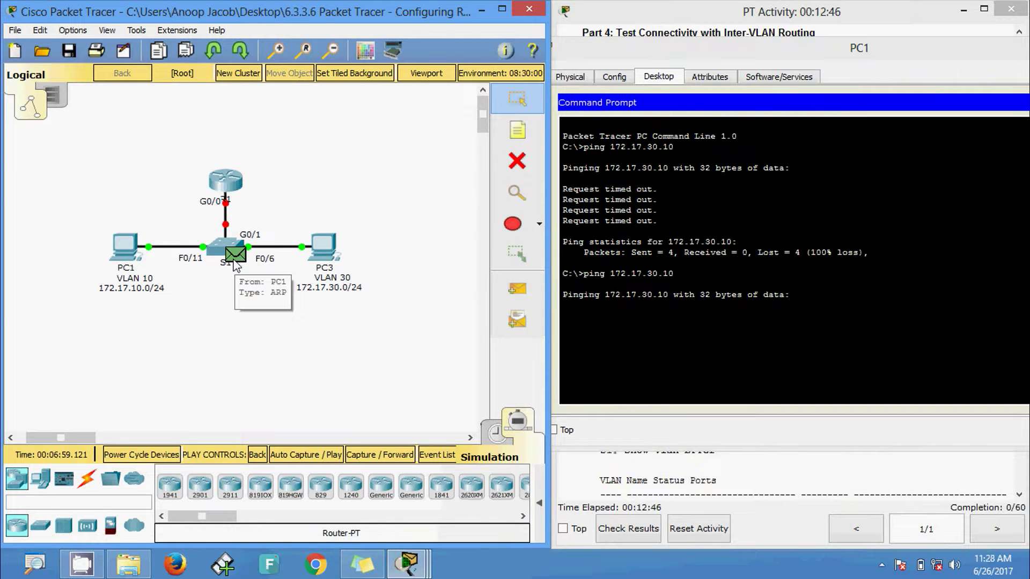
pyautogui.click(369, 456)
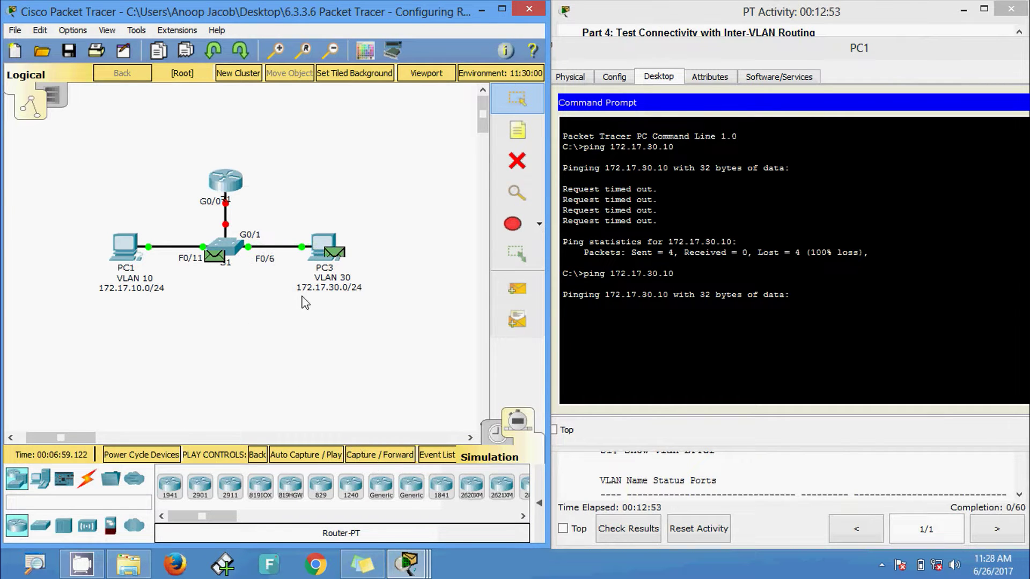
pyautogui.moveTo(333, 261)
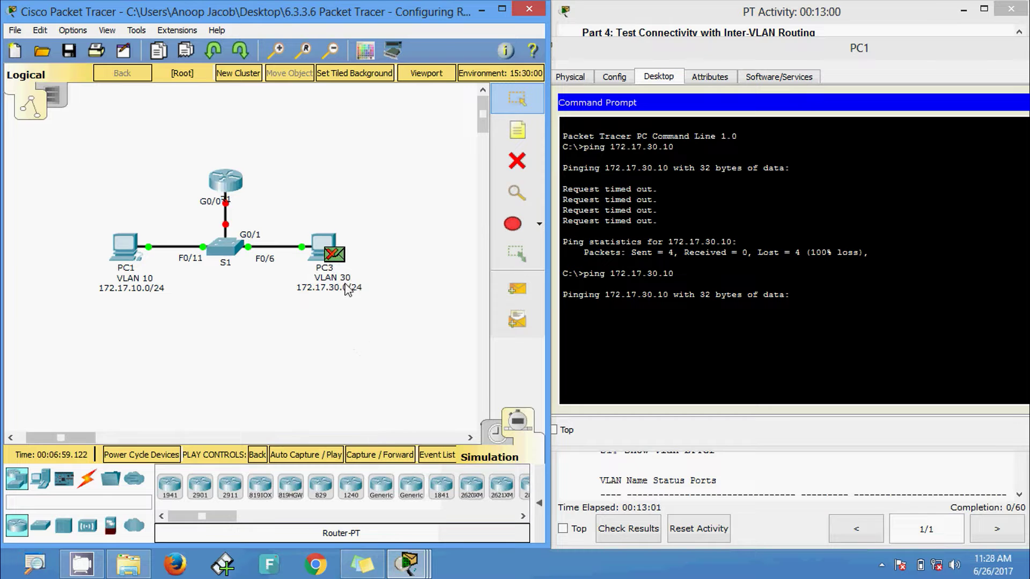
pyautogui.click(383, 461)
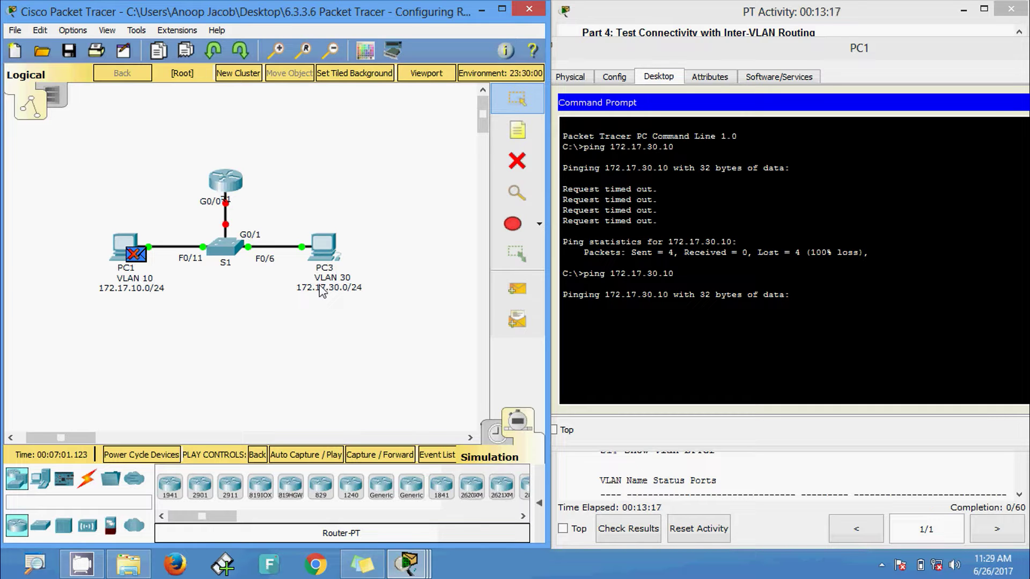
pyautogui.click(397, 456)
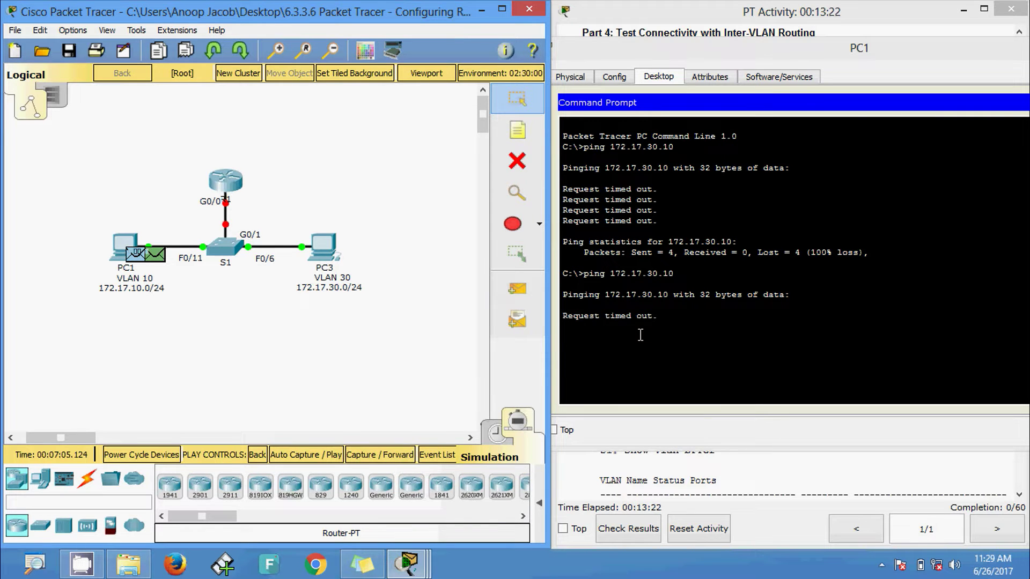
# Continue capturing forward through the following ping attempts to trace the packets between PC1, S1 and PC3.
pyautogui.click(369, 457)
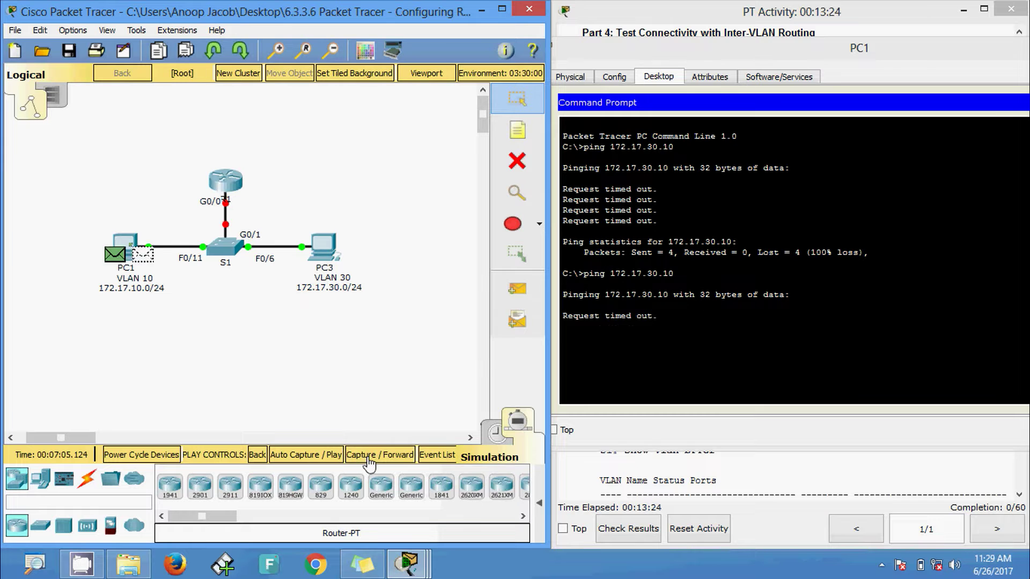
pyautogui.click(369, 460)
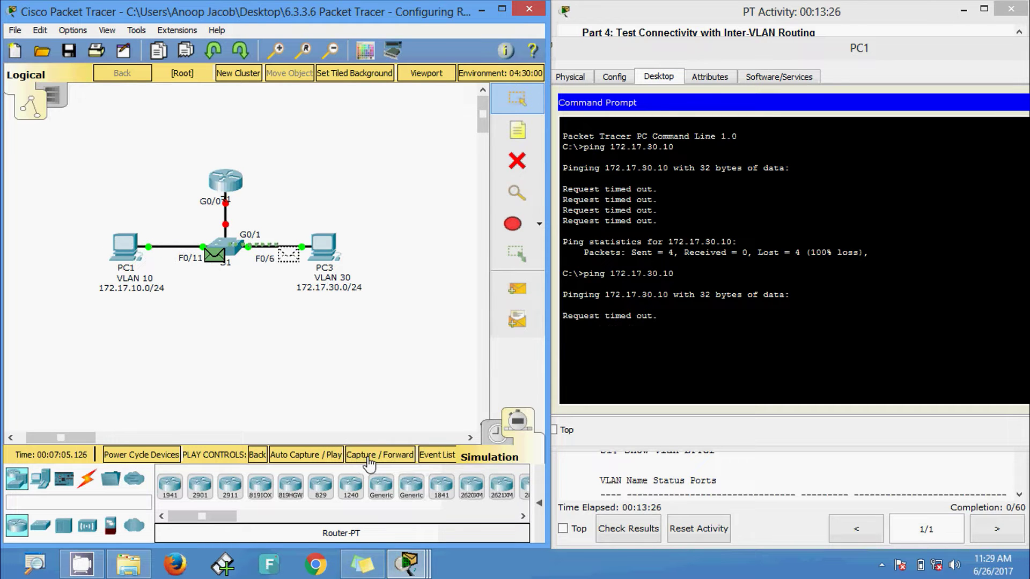
pyautogui.click(369, 460)
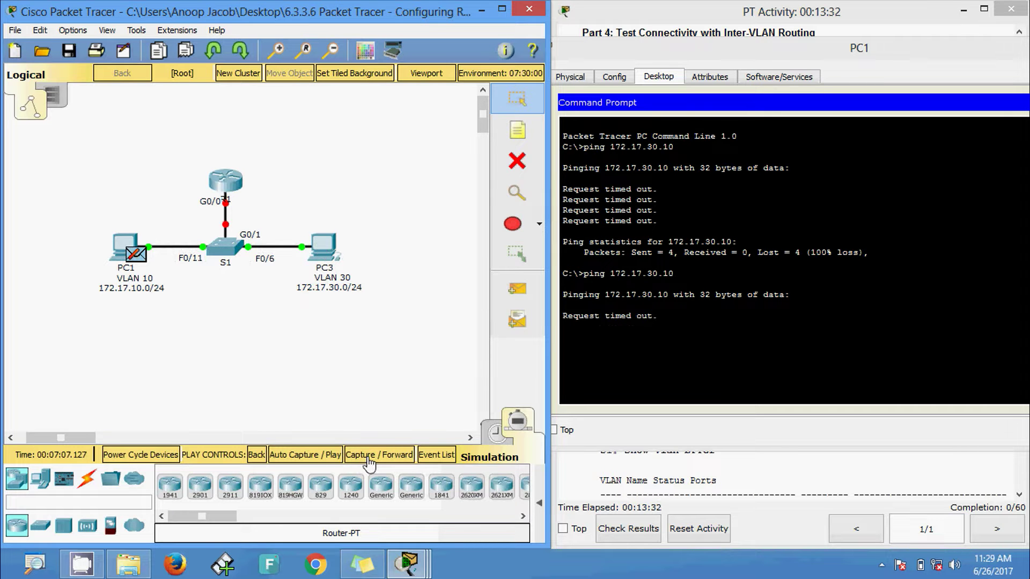
pyautogui.click(368, 459)
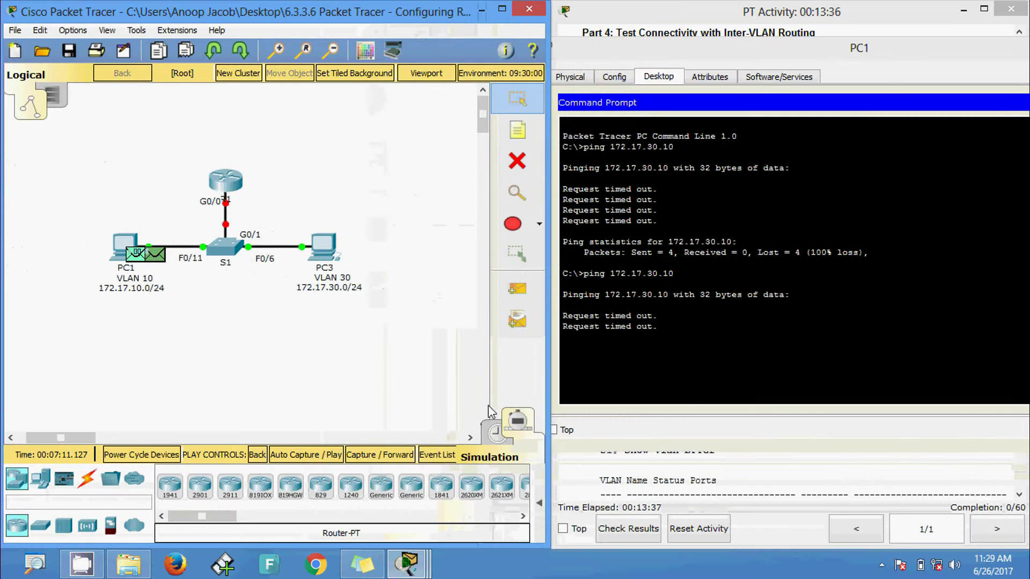
pyautogui.click(390, 461)
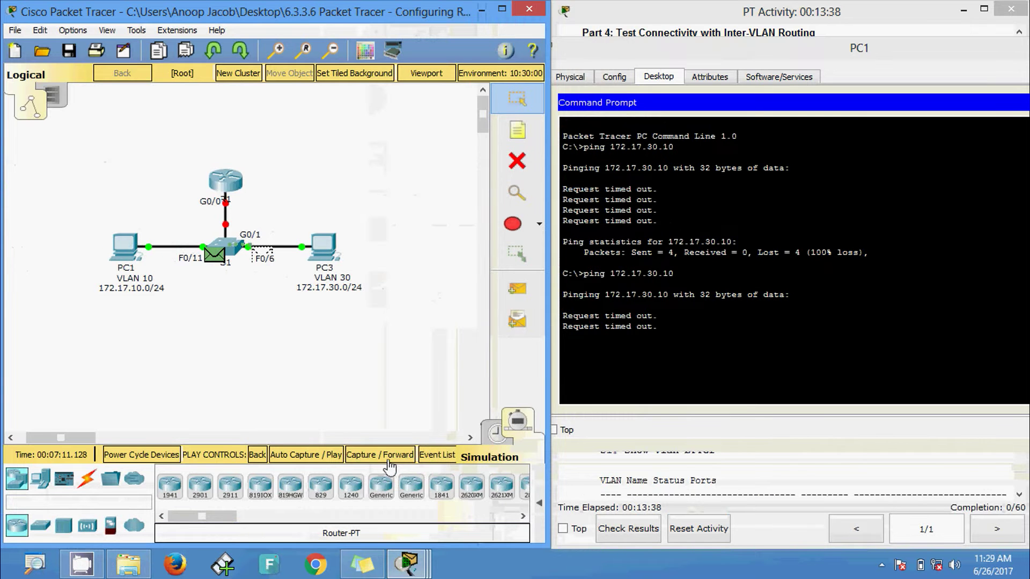
pyautogui.click(388, 460)
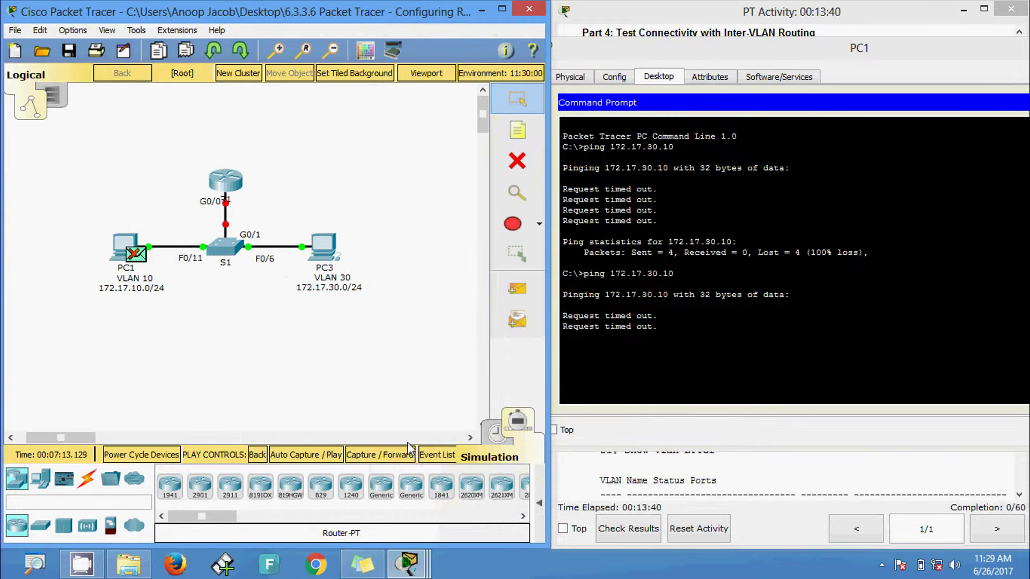
pyautogui.click(382, 460)
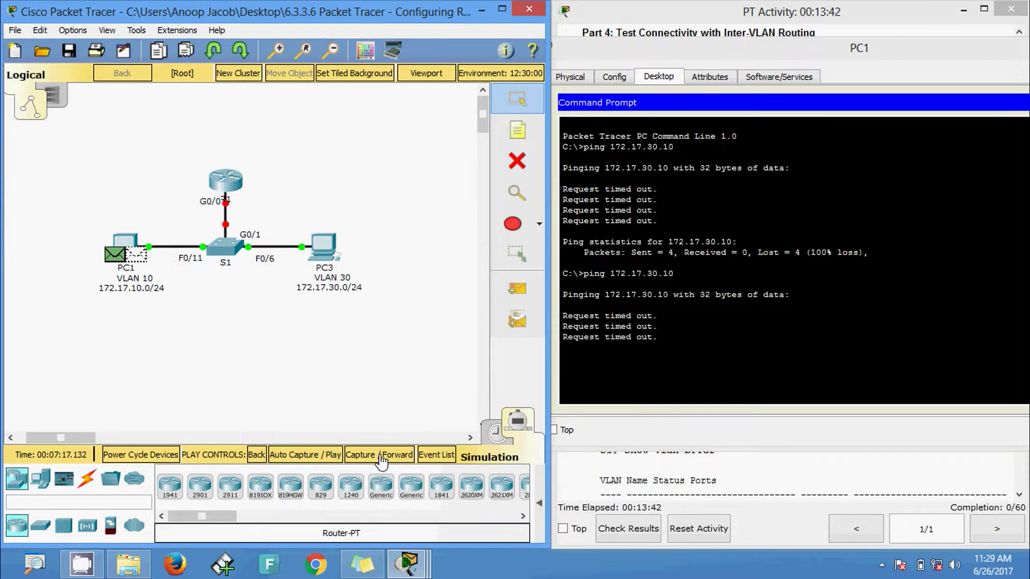
pyautogui.click(382, 460)
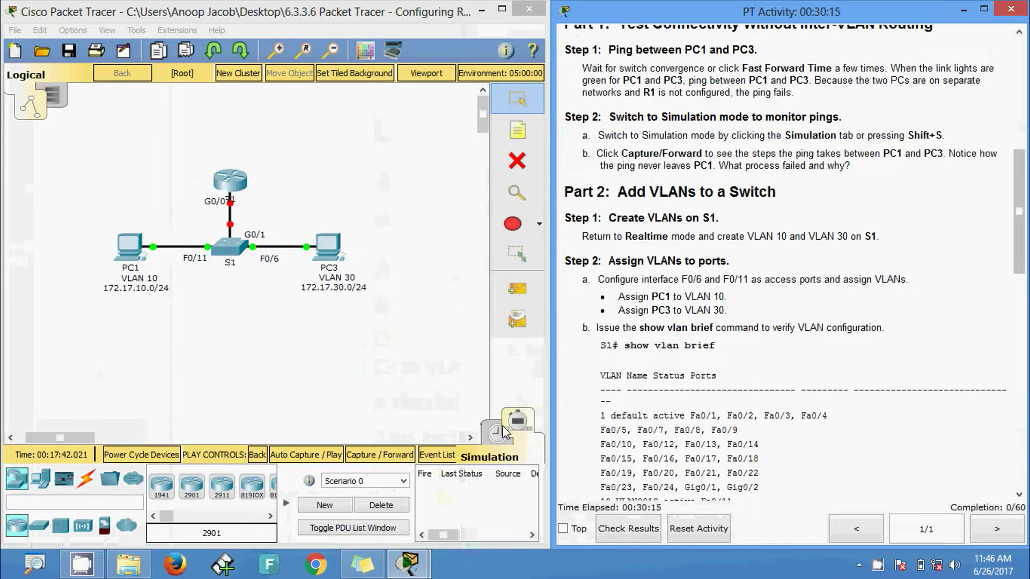
# Return to Realtime mode and enter global configuration mode on switch S1.
pyautogui.click(504, 430)
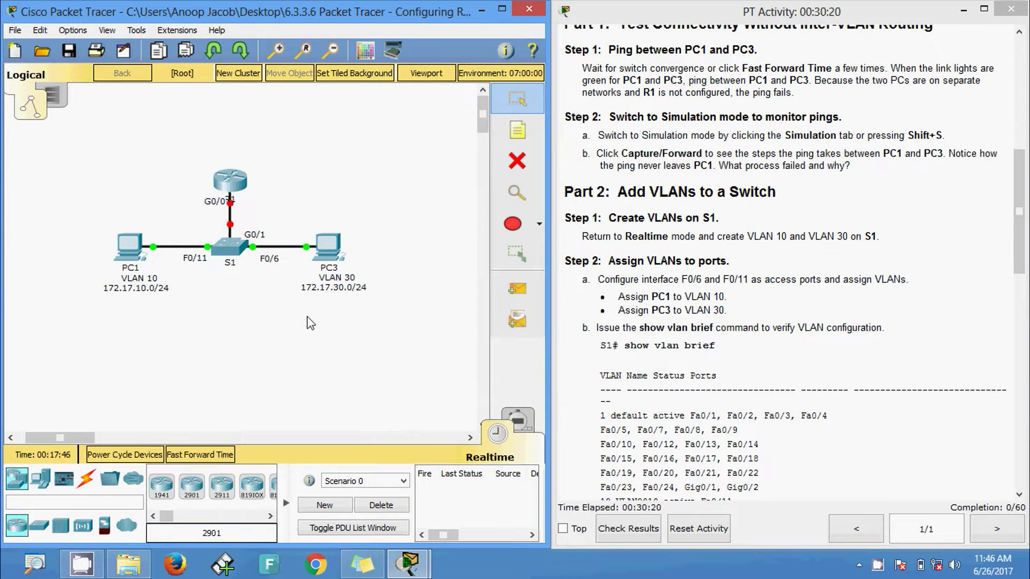
pyautogui.click(233, 257)
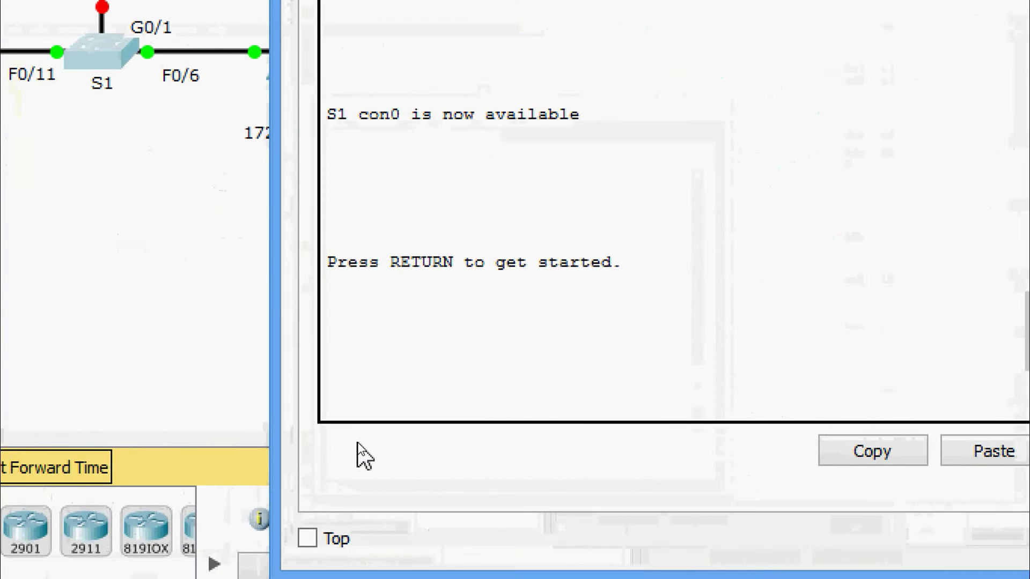
pyautogui.press('Return')
pyautogui.press('Return')
pyautogui.write('ena')
pyautogui.press('Tab')
pyautogui.press('Return')
pyautogui.write('conf')
pyautogui.press('Tab')
pyautogui.write('terminal')
pyautogui.press('Return')
pyautogui.press('Return')
# Create VLAN 10 and VLAN 30 on switch S1.
pyautogui.write('vl')
pyautogui.press('Tab')
pyautogui.write('10')
pyautogui.press('Return')
pyautogui.write('vl')
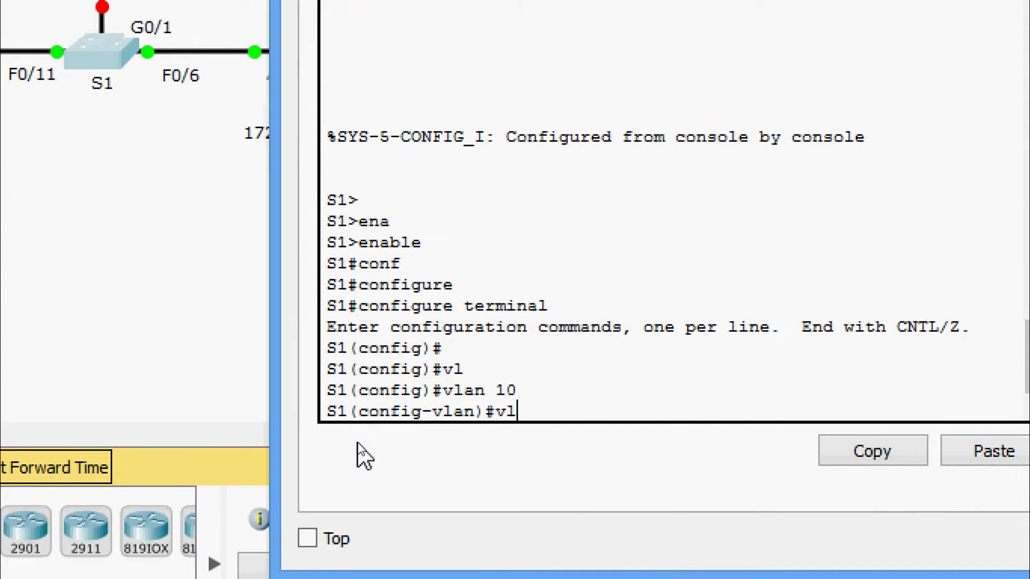
pyautogui.write(' 30')
pyautogui.press('Return')
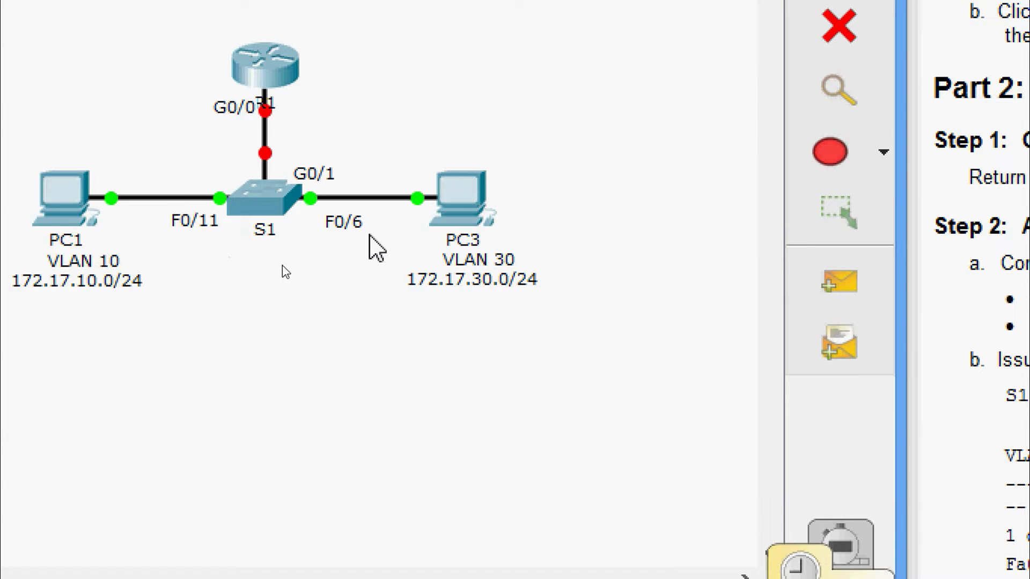
# Leave VLAN configuration on S1 and set interface FastEthernet 0/11 to access mode.
pyautogui.click(279, 217)
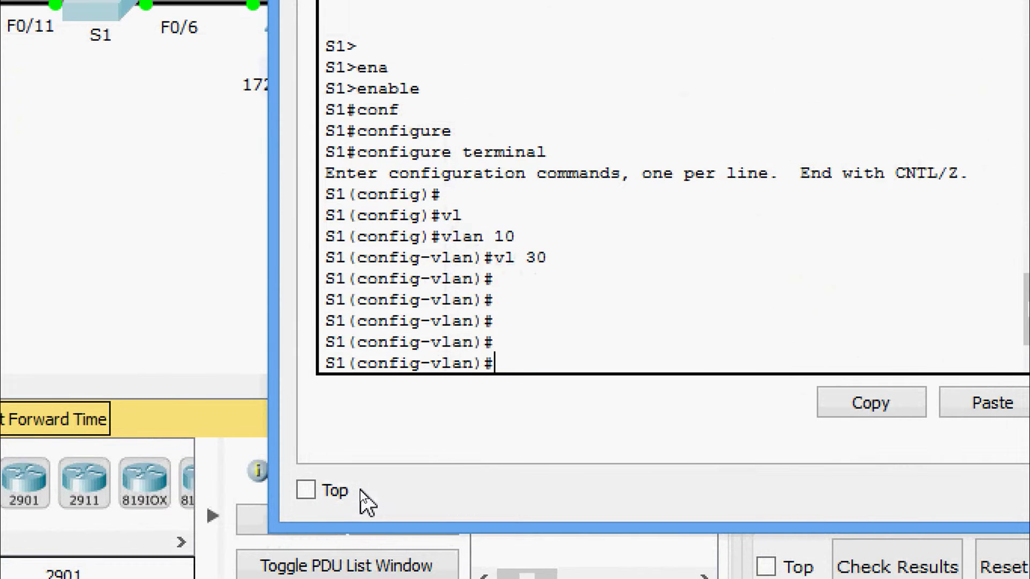
pyautogui.write('exi')
pyautogui.press('Return')
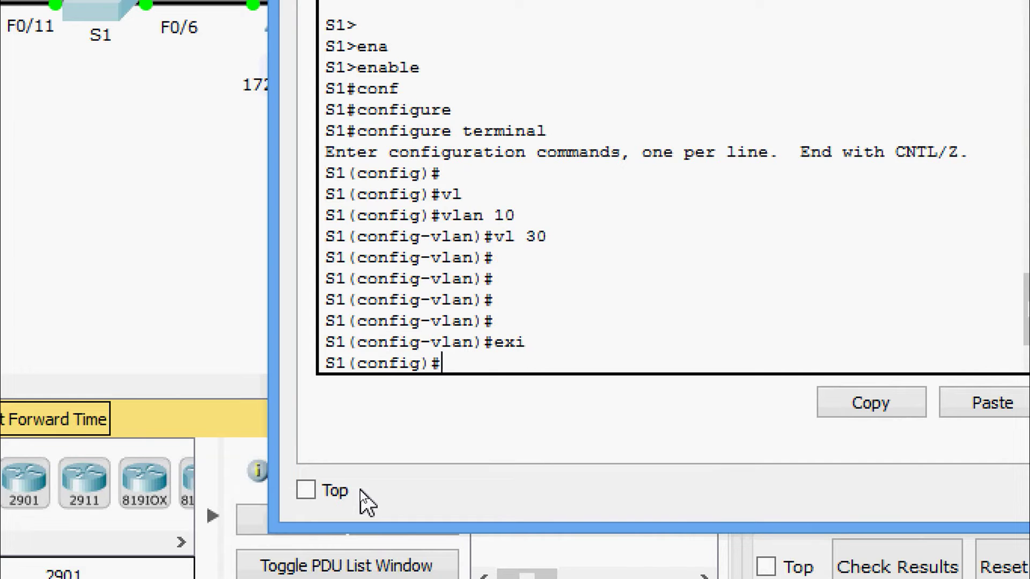
pyautogui.write('inter')
pyautogui.press('Tab')
pyautogui.write('fa')
pyautogui.press('Tab')
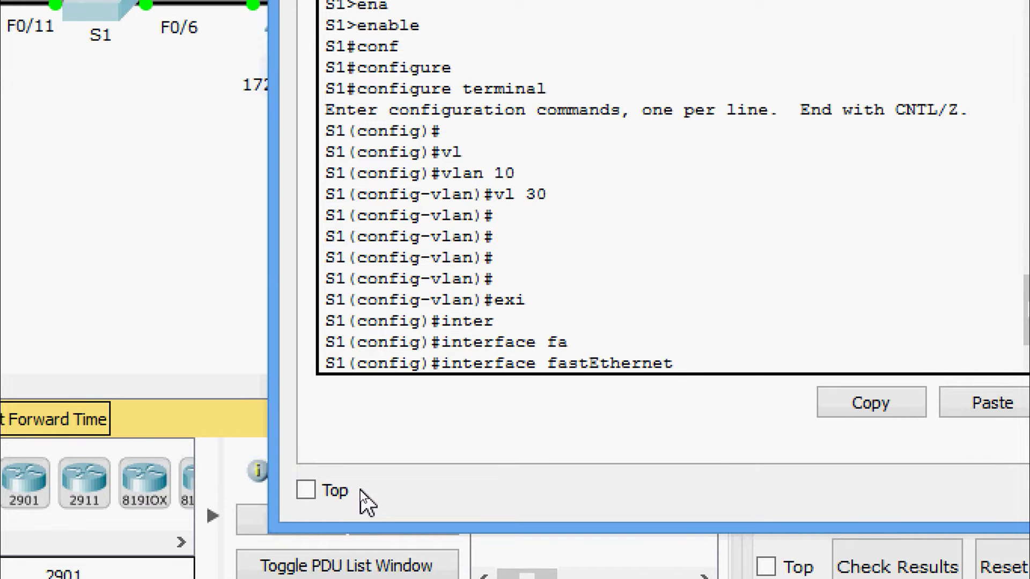
pyautogui.write('0/11')
pyautogui.press('Return')
pyautogui.write('swi')
pyautogui.press('Tab')
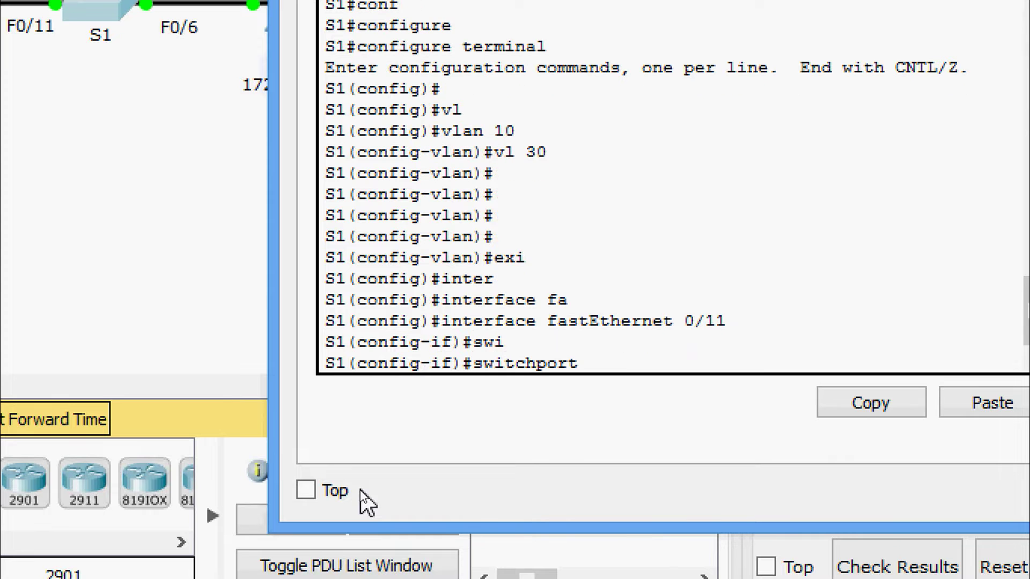
pyautogui.write('mo')
pyautogui.press('Tab')
pyautogui.write('acc')
pyautogui.press('Tab')
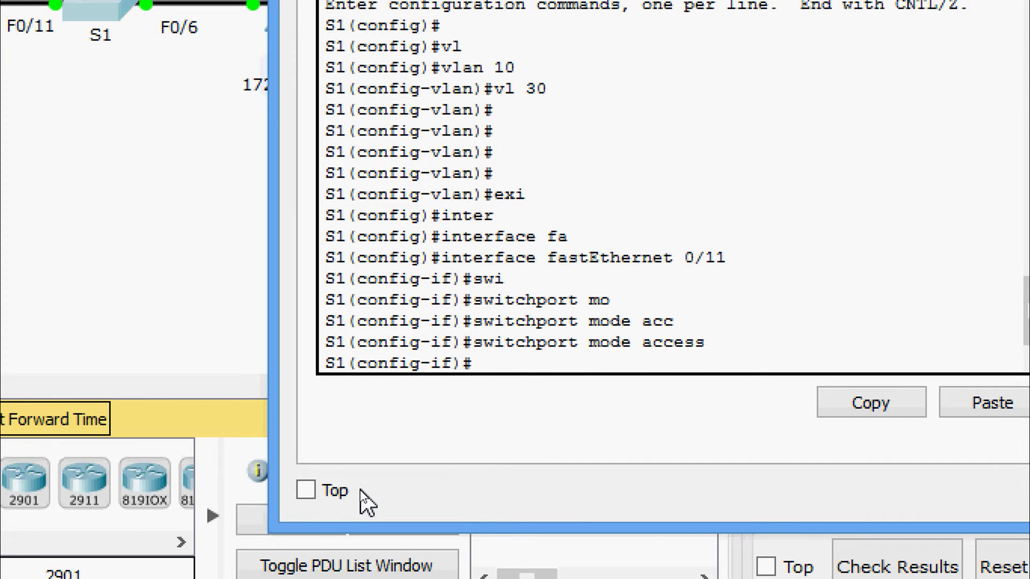
# Assign S1's FastEthernet 0/11 access port to VLAN 10.
pyautogui.write('wi')
pyautogui.press('Tab')
pyautogui.write('ac')
pyautogui.press('Tab')
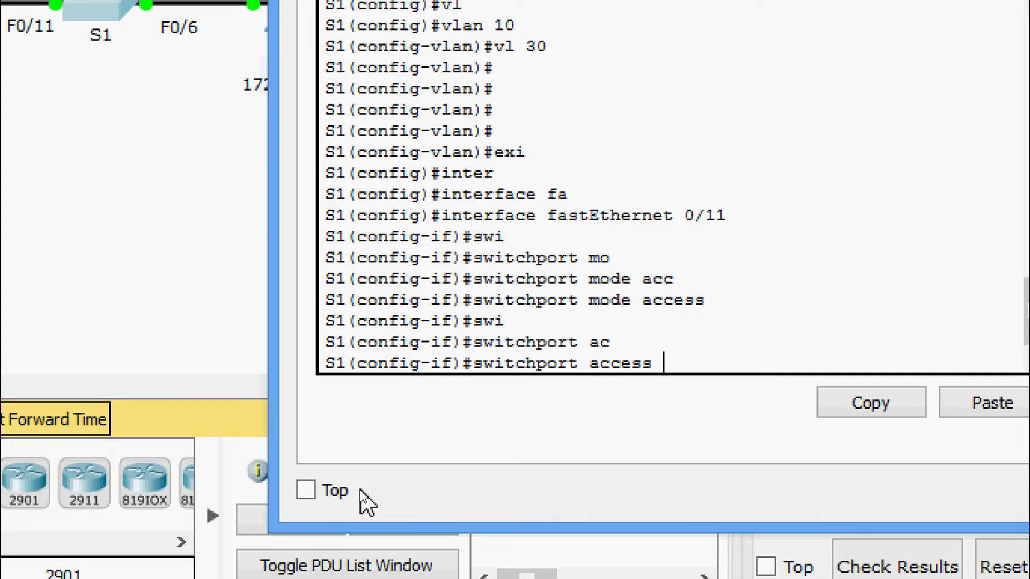
pyautogui.write('vl')
pyautogui.press('Tab')
pyautogui.write('10')
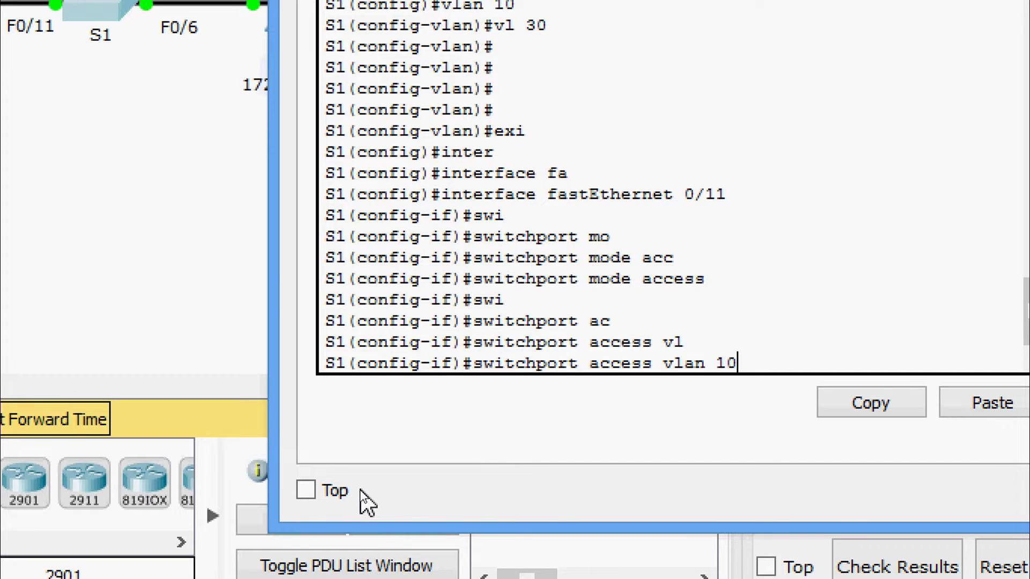
pyautogui.press('Return')
# Set S1's interface FastEthernet 0/6 to access mode.
pyautogui.write('int')
pyautogui.press('Tab')
pyautogui.write('fa')
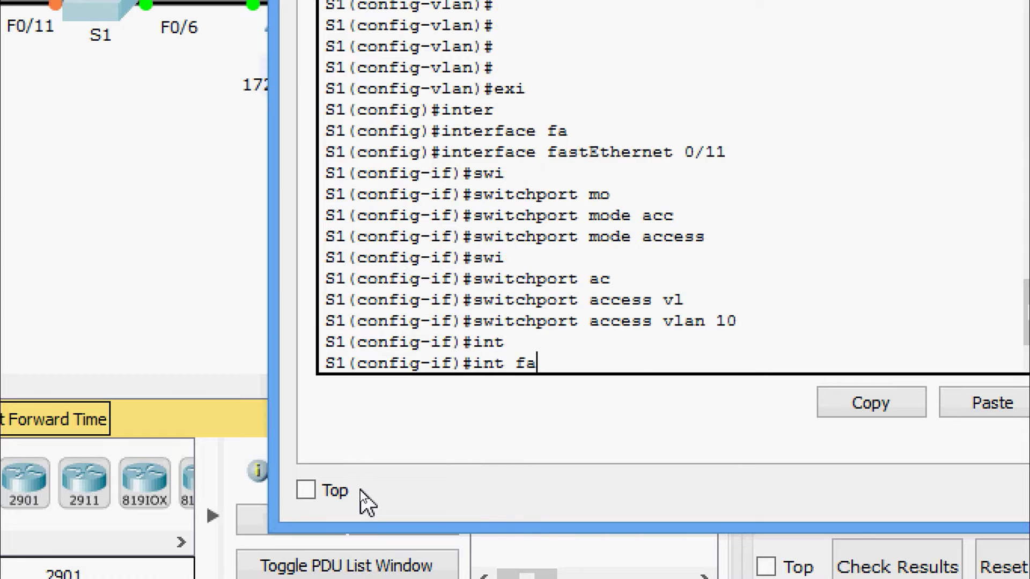
pyautogui.write(' 0/6')
pyautogui.press('Return')
pyautogui.write('swi')
pyautogui.press('Tab')
pyautogui.write('mo')
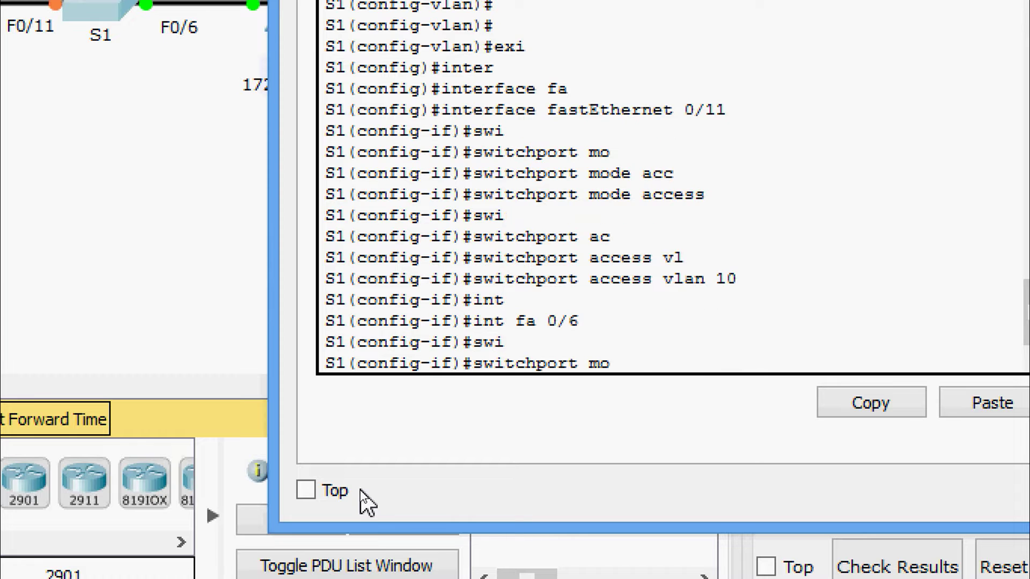
pyautogui.press('Tab')
pyautogui.write('ac')
pyautogui.press('Tab')
pyautogui.press('Return')
# Assign S1's FastEthernet 0/6 access port to VLAN 30.
pyautogui.write('switchport')
pyautogui.press('Tab')
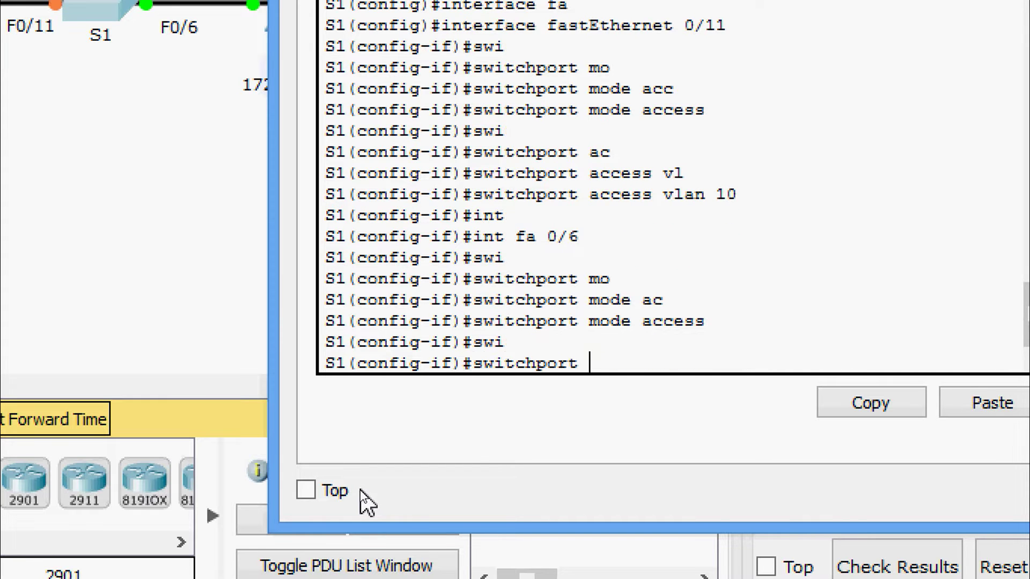
pyautogui.write('ac')
pyautogui.press('Tab')
pyautogui.write('vl')
pyautogui.press('Tab')
pyautogui.write('30')
pyautogui.press('Return')
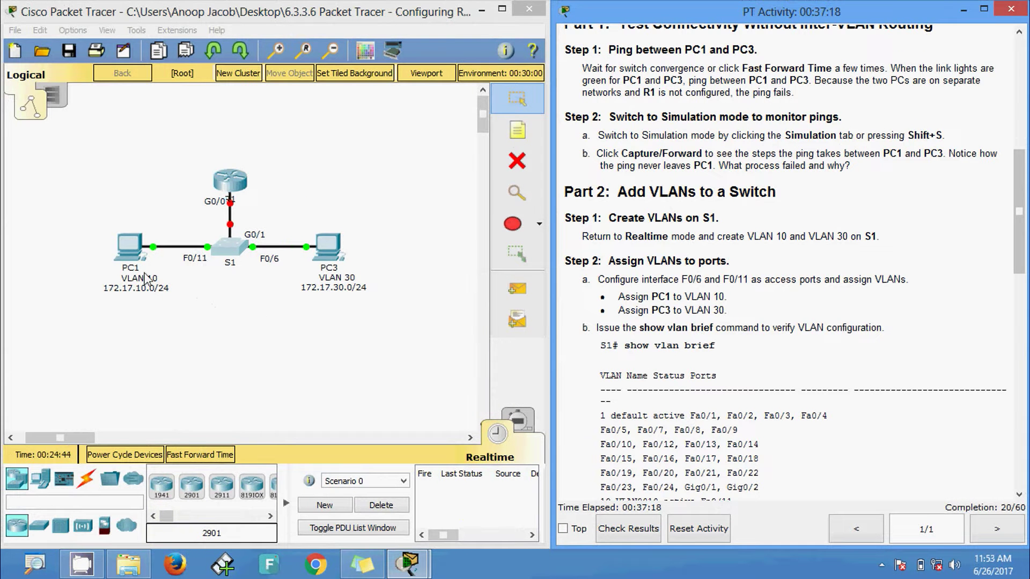
pyautogui.click(131, 250)
pyautogui.click(836, 107)
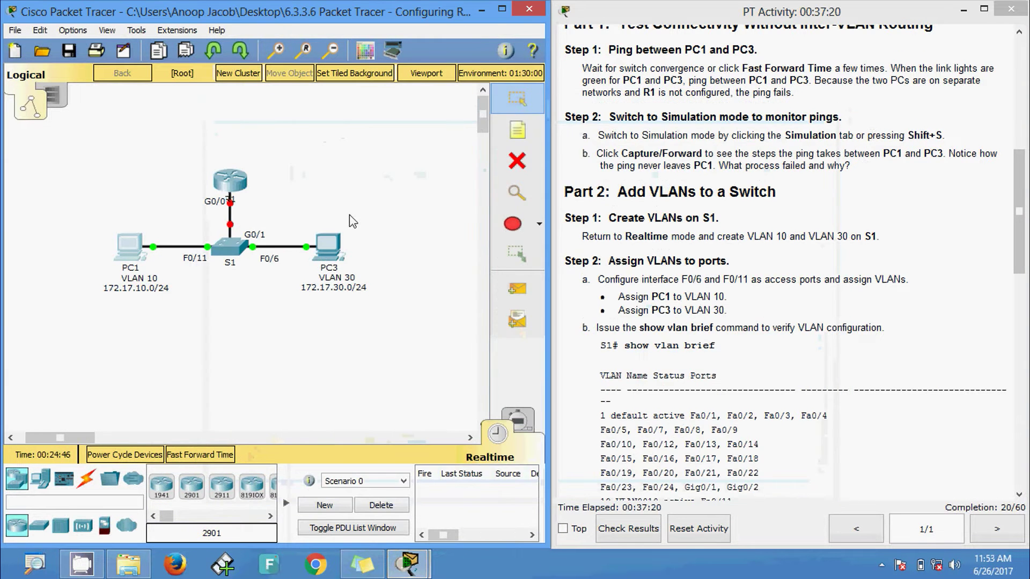
# Return S1 to privileged EXEC mode and run show vlan brief to verify the VLAN configuration.
pyautogui.click(235, 248)
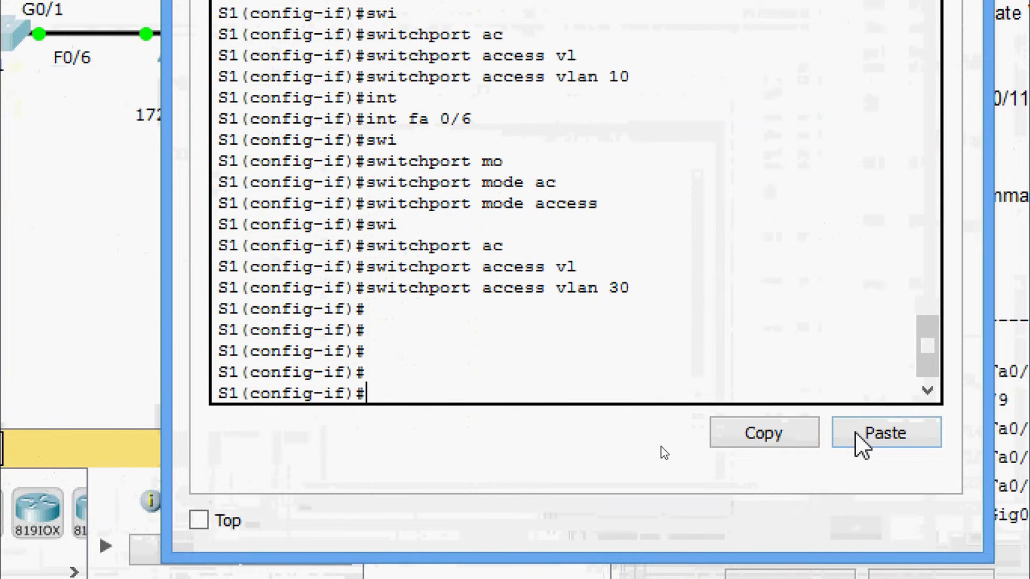
pyautogui.press('Return')
pyautogui.press('Return')
pyautogui.press('Return')
pyautogui.press('Return')
pyautogui.press('Return')
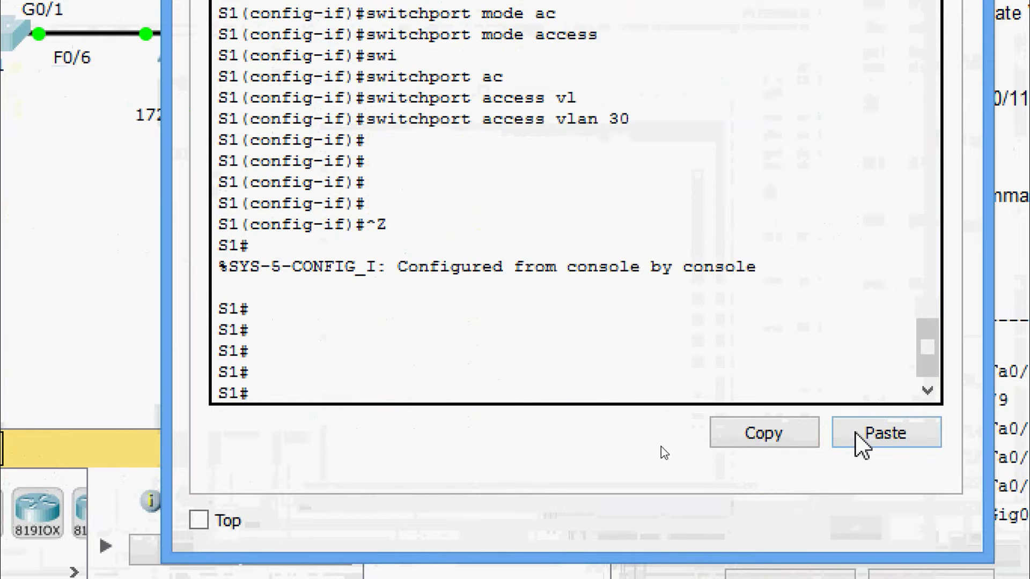
pyautogui.write('sh')
pyautogui.press('Tab')
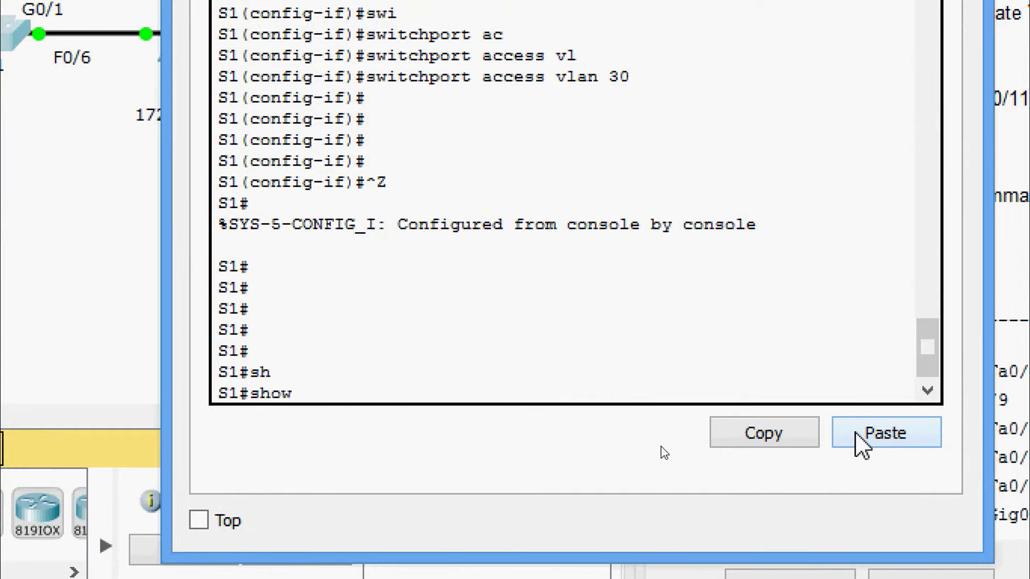
pyautogui.write('vl')
pyautogui.press('Tab')
pyautogui.write('b')
pyautogui.press('Tab')
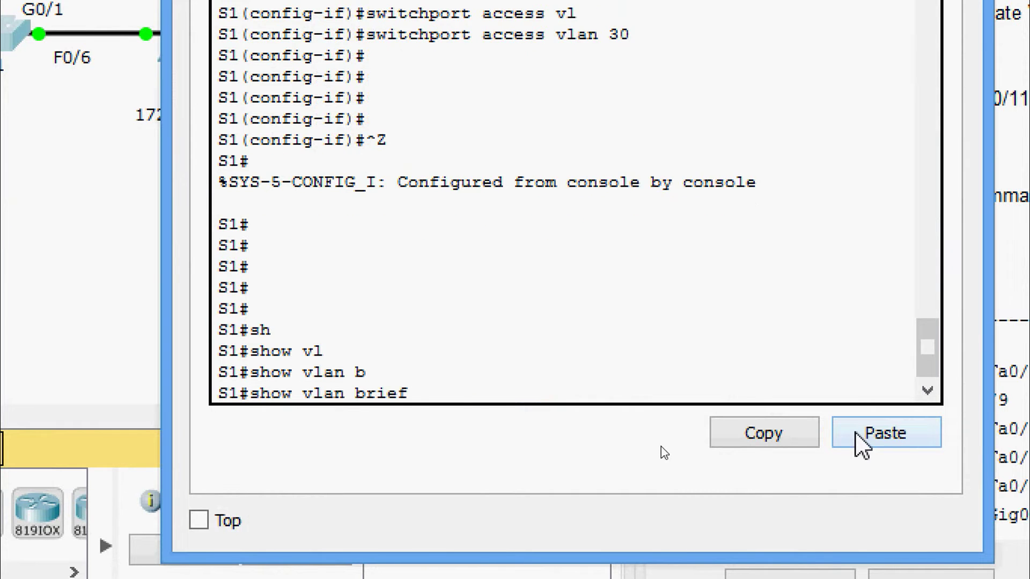
pyautogui.press('Return')
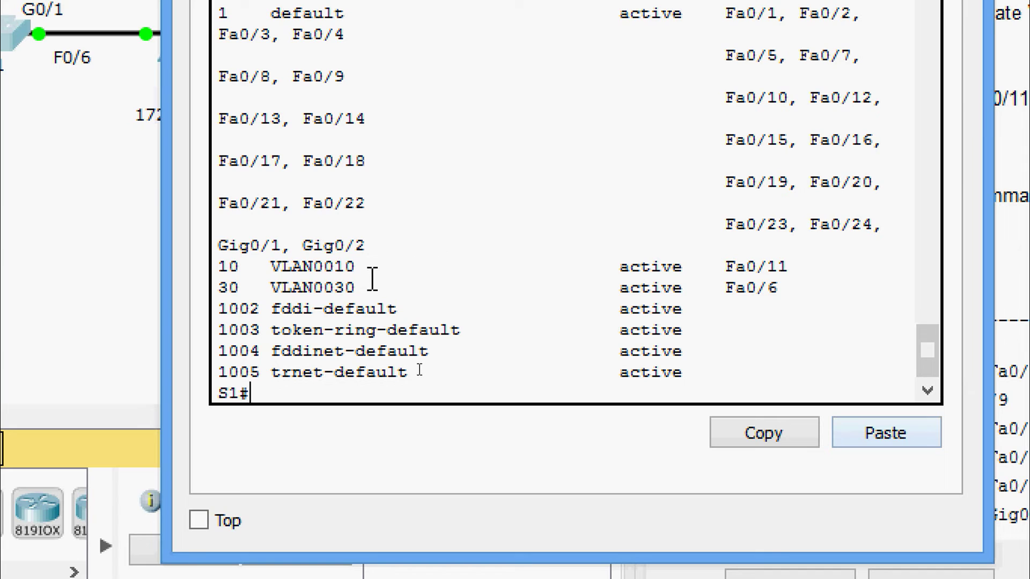
# Examine the port assignments of VLAN 10 and VLAN 30 in S1's VLAN table.
pyautogui.moveTo(356, 271); pyautogui.dragTo(345, 268)
pyautogui.doubleClick(226, 267)
pyautogui.moveTo(250, 287); pyautogui.dragTo(222, 297)
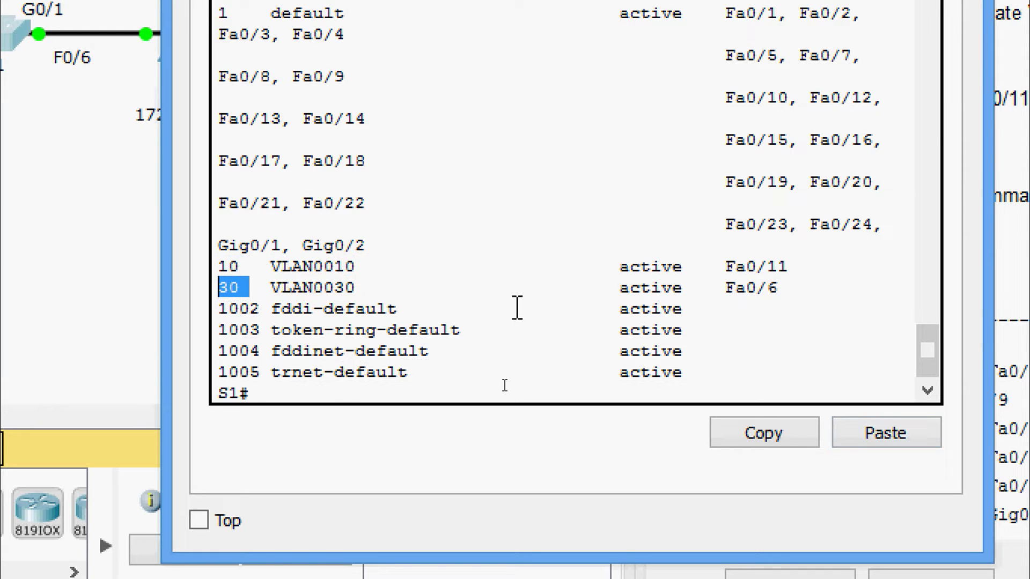
pyautogui.moveTo(792, 269); pyautogui.dragTo(738, 271)
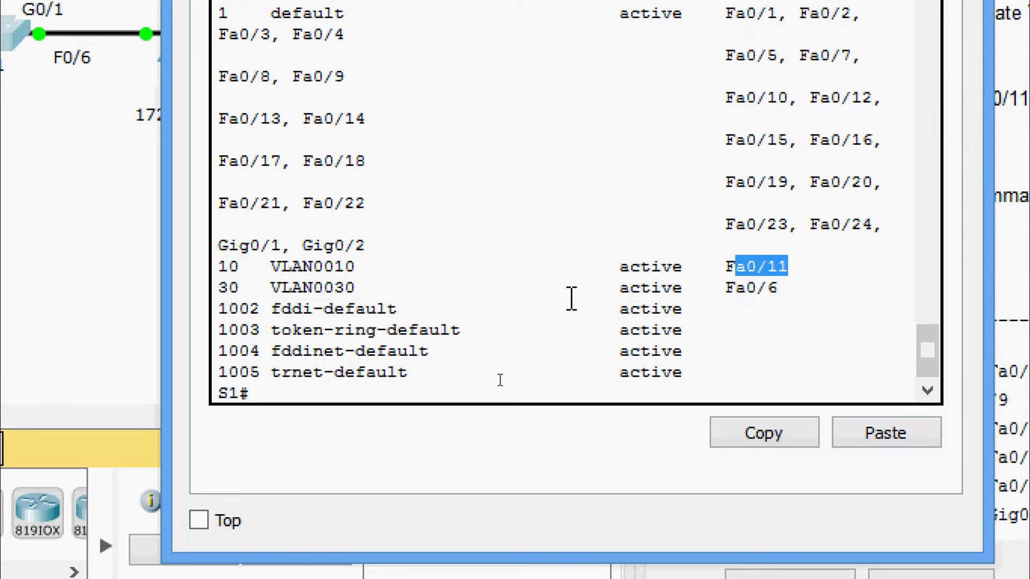
pyautogui.moveTo(250, 268); pyautogui.dragTo(225, 271)
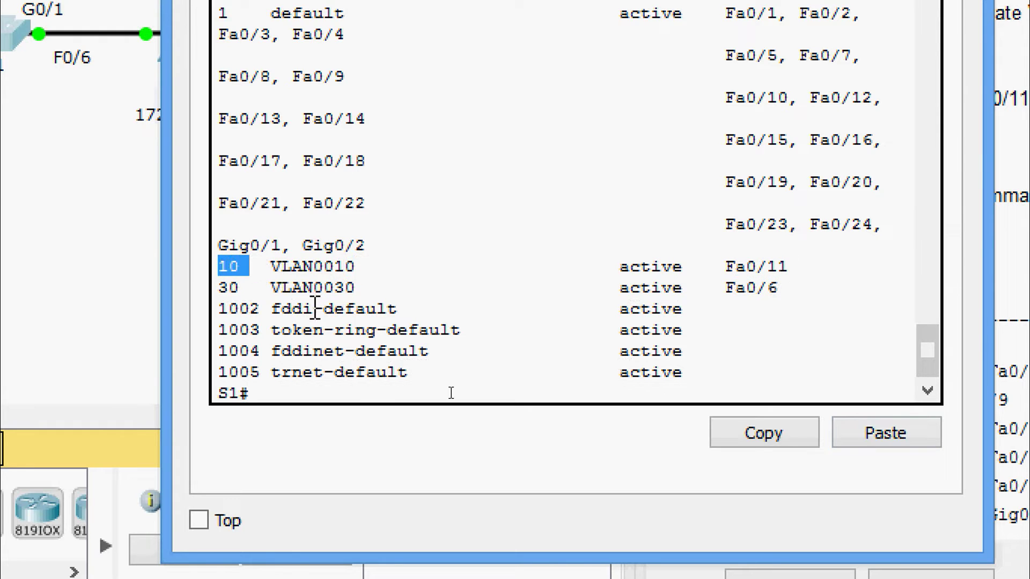
pyautogui.moveTo(779, 289); pyautogui.dragTo(729, 287)
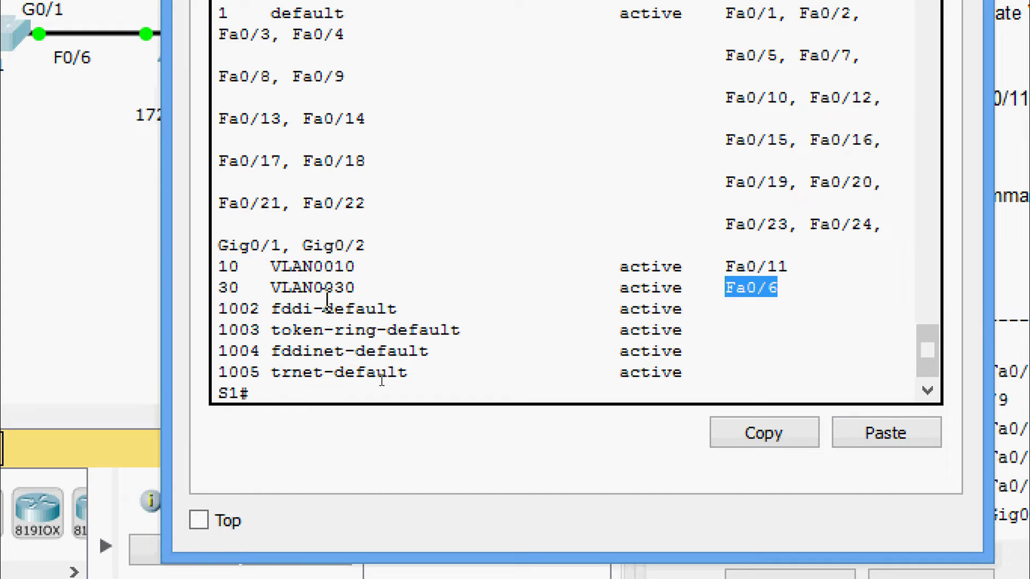
pyautogui.moveTo(249, 288); pyautogui.dragTo(219, 290)
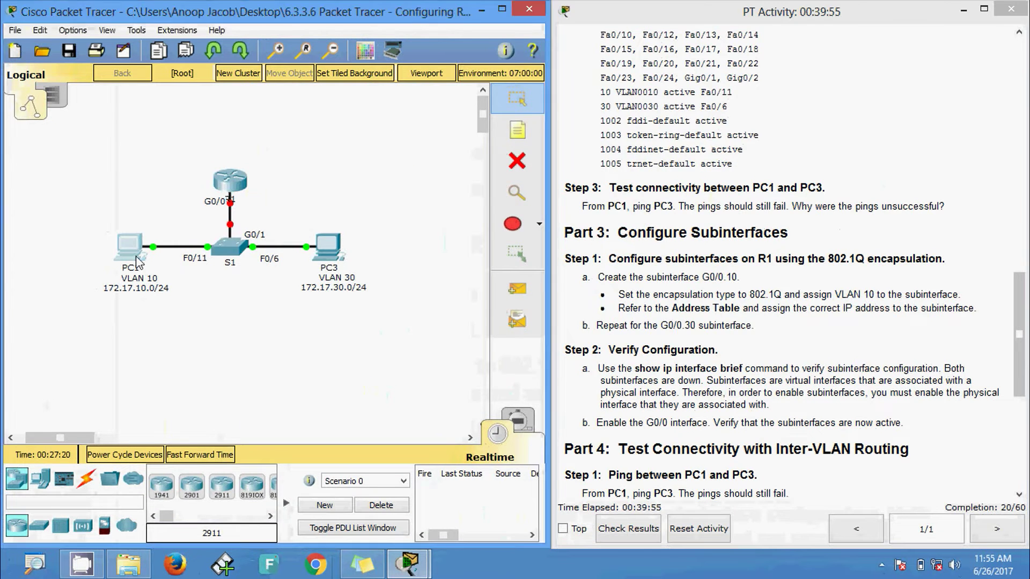
# Ping PC3 at 172.17.30.10 from PC1's command prompt to retest connectivity.
pyautogui.click(137, 263)
pyautogui.click(622, 201)
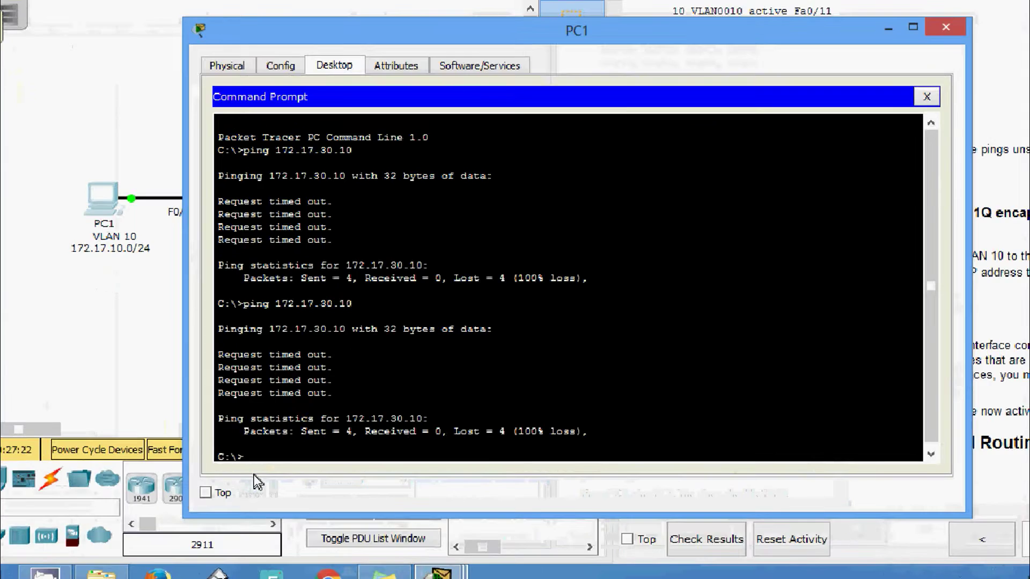
pyautogui.press('Up')
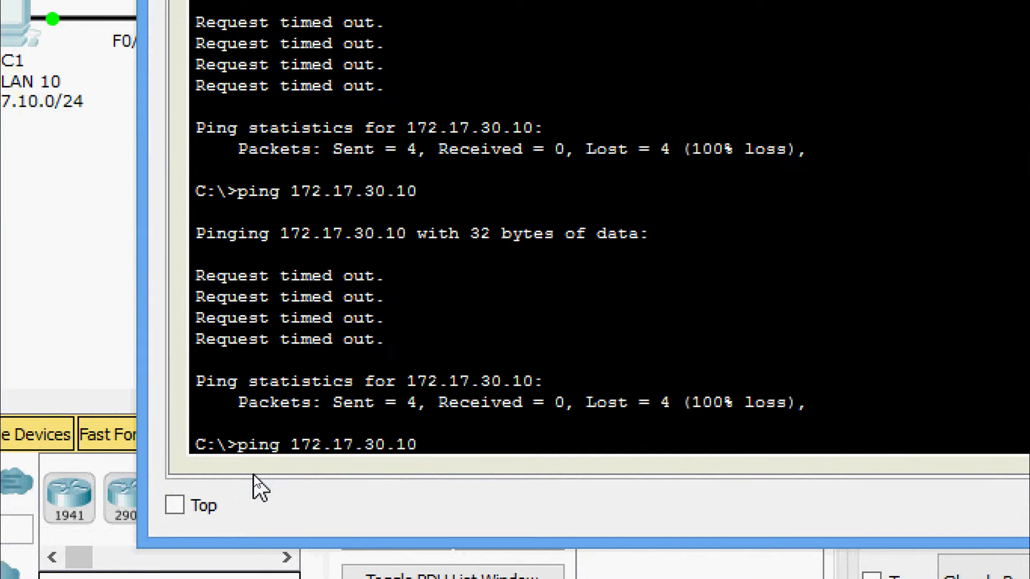
pyautogui.press('Return')
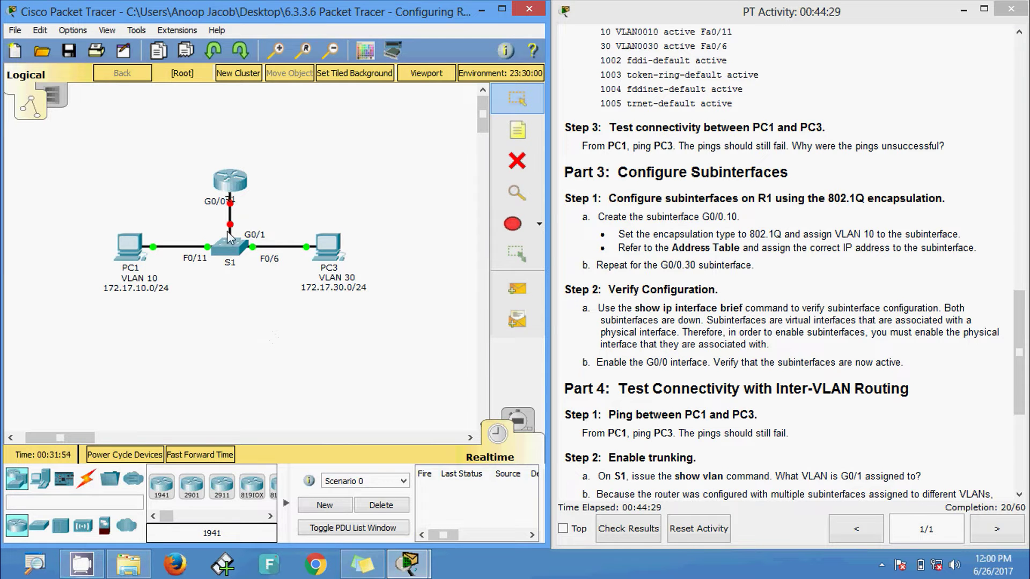
# Open router R1's command line and enter global configuration mode.
pyautogui.click(230, 182)
pyautogui.click(430, 138)
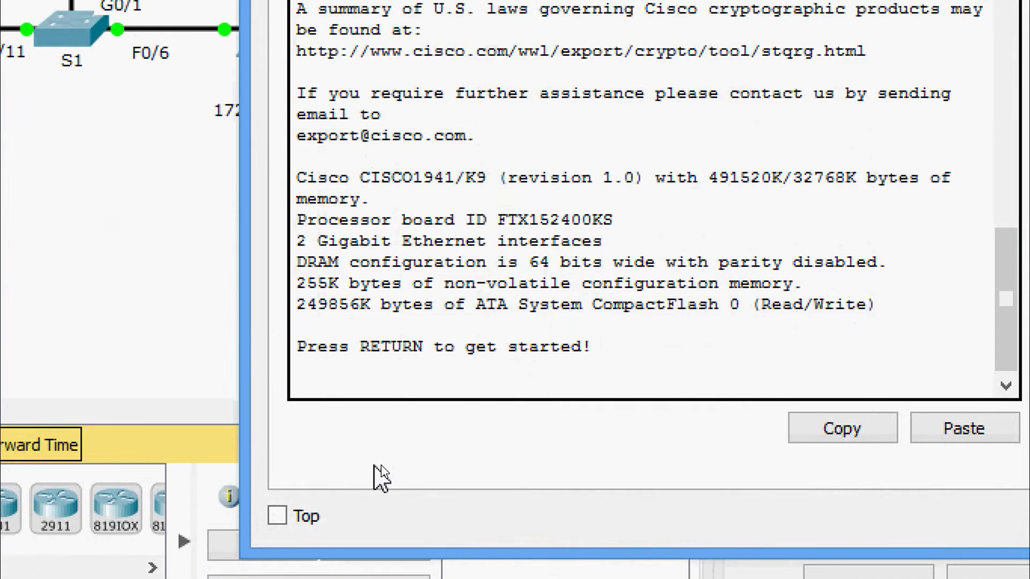
pyautogui.press('Return')
pyautogui.press('Return')
pyautogui.write('ena')
pyautogui.press('Tab')
pyautogui.press('Return')
pyautogui.write('conf terminal')
pyautogui.press('Tab')
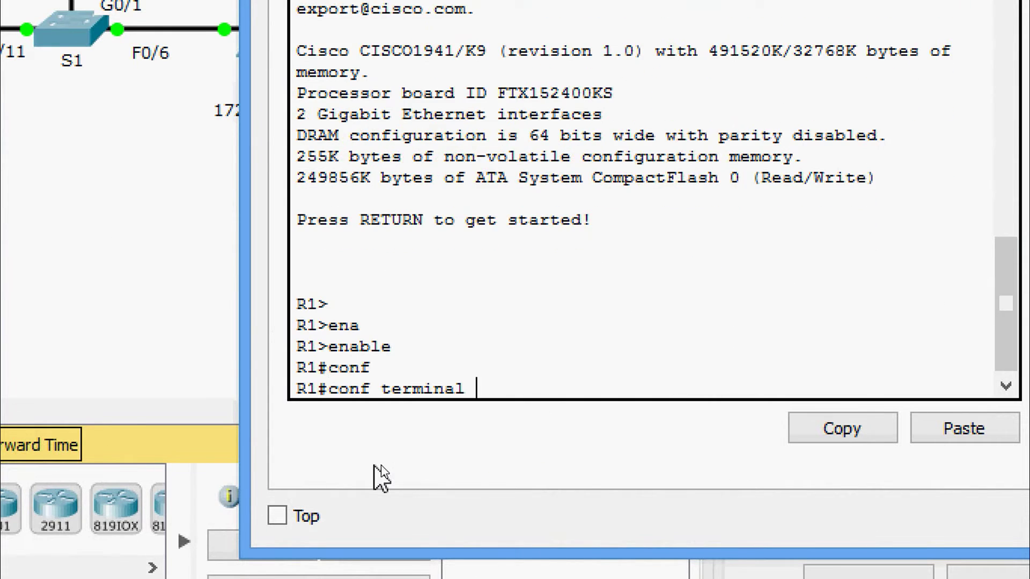
pyautogui.press('Return')
pyautogui.press('Return')
pyautogui.press('Return')
# Create subinterface GigabitEthernet 0/0.10 on R1.
pyautogui.write('int')
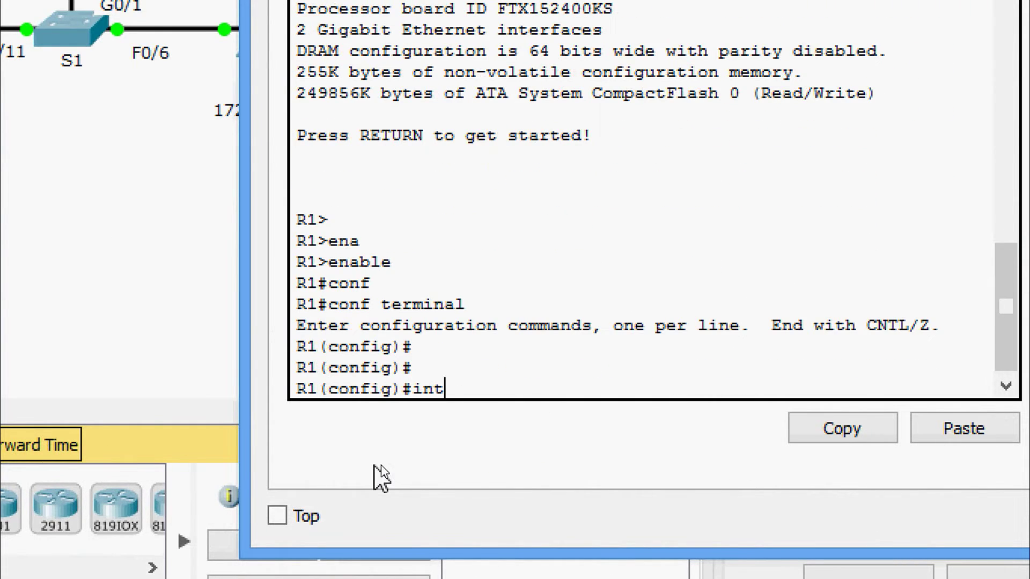
pyautogui.press('Tab')
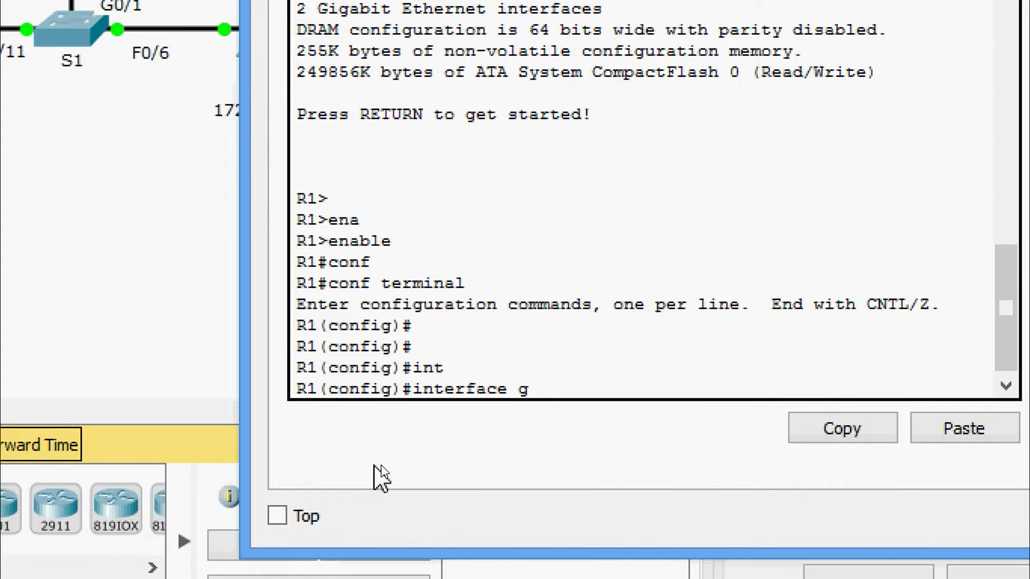
pyautogui.press('Tab')
pyautogui.write('0/0.')
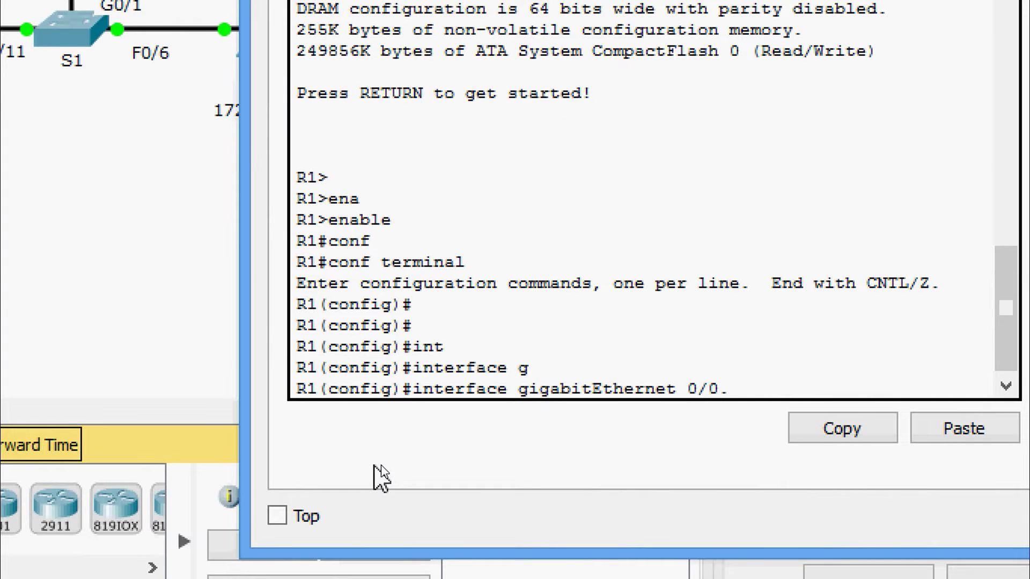
pyautogui.write('10')
pyautogui.press('Return')
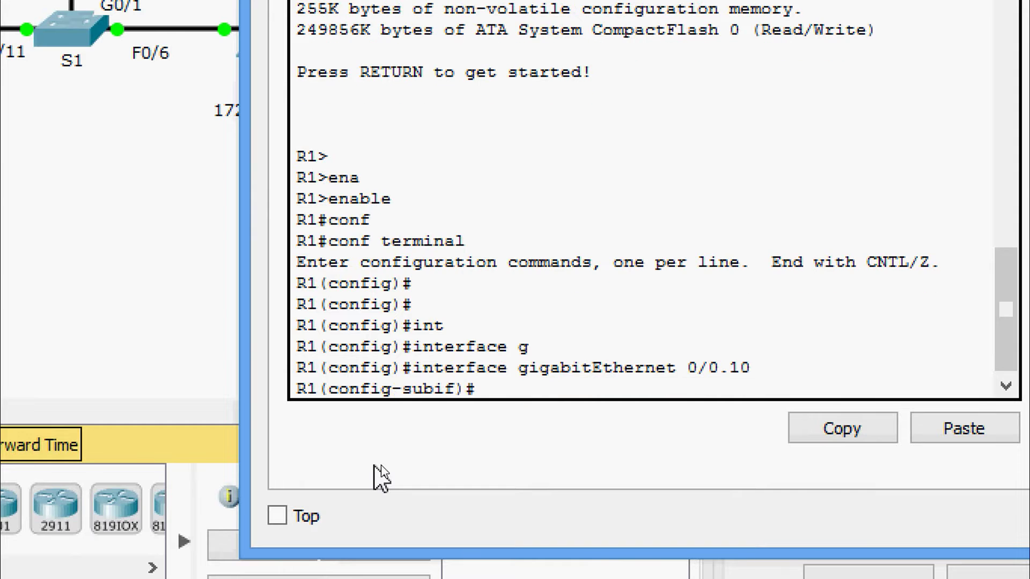
# Set the G0/0.10 subinterface's encapsulation to 802.1Q (dot1Q) with VLAN 10.
pyautogui.write('en')
pyautogui.press('Tab')
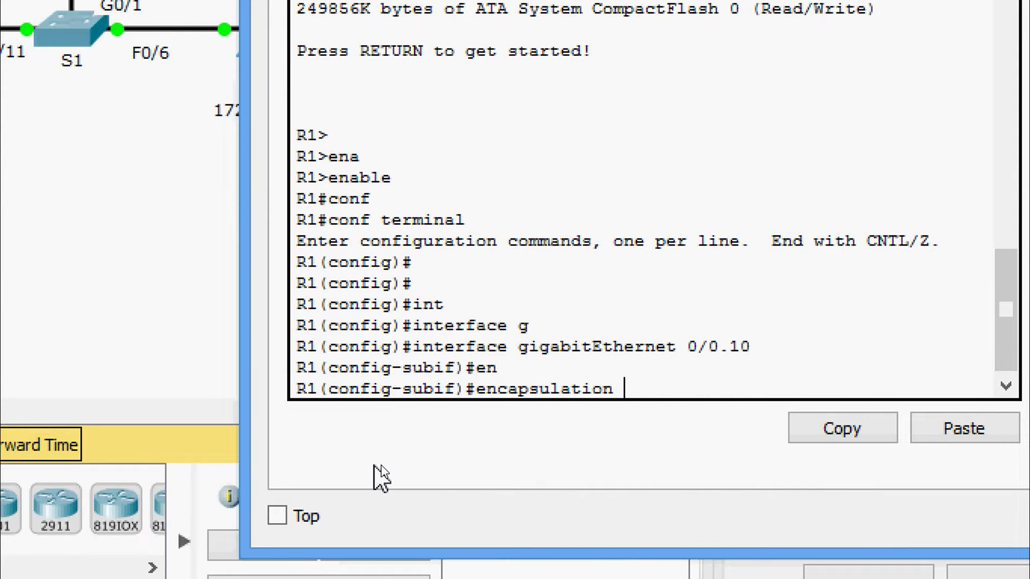
pyautogui.write('do')
pyautogui.press('Tab')
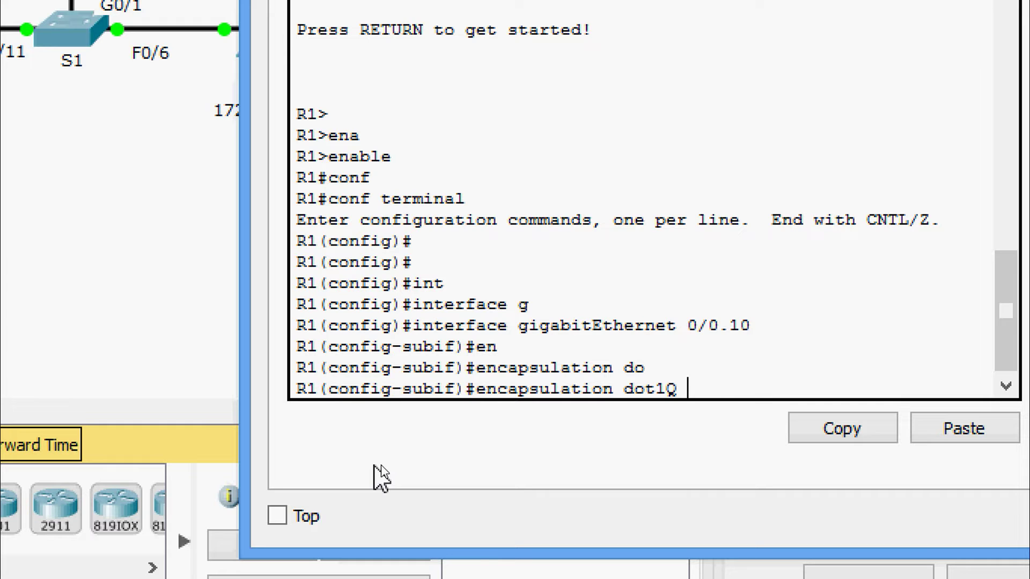
pyautogui.write('?')
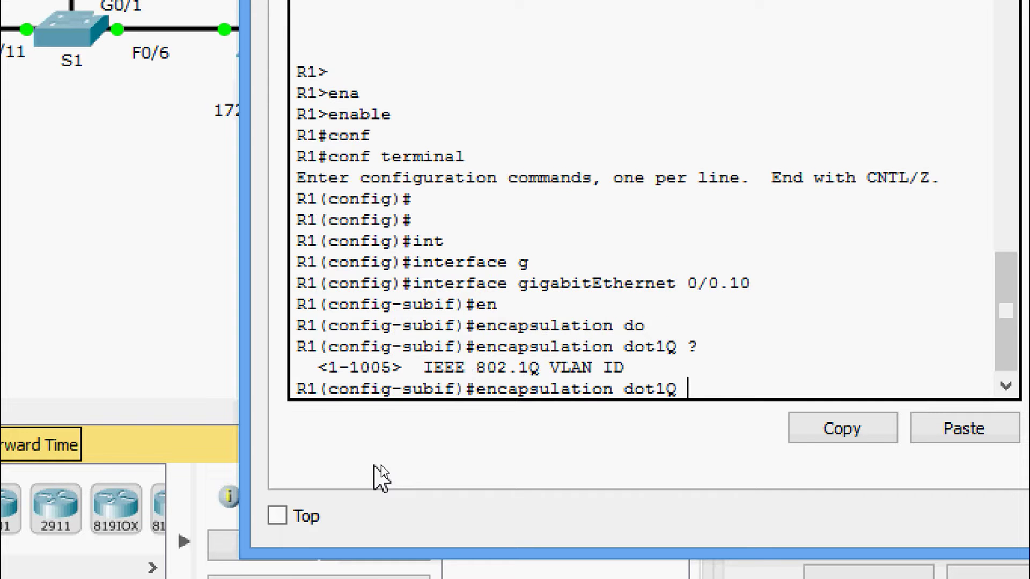
pyautogui.write('10')
pyautogui.press('Return')
# Assign IP address 172.17.10.1 with subnet mask 255.255.255.0 to R1's G0/0.10 subinterface.
pyautogui.write('ip ad')
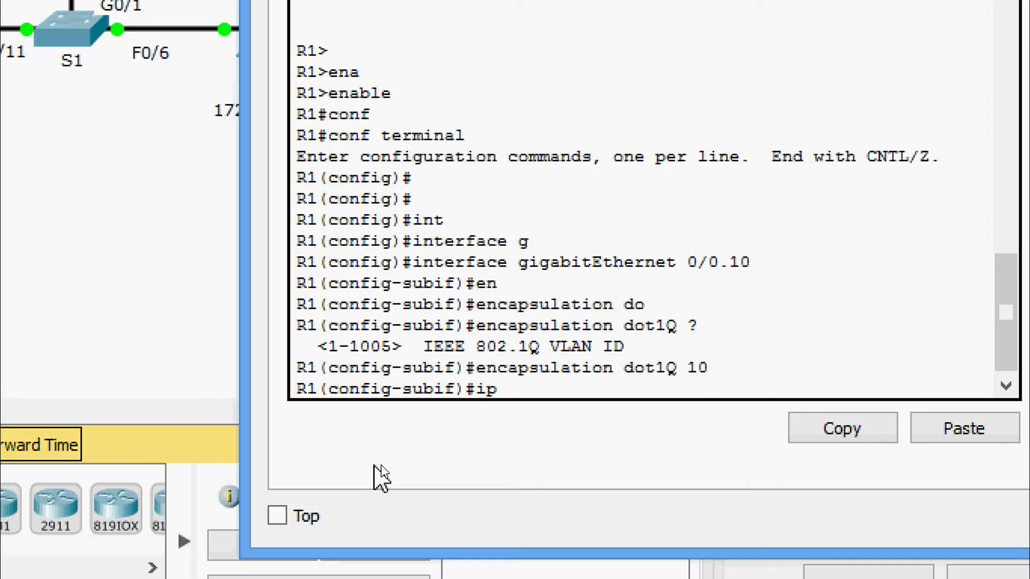
pyautogui.press('Tab')
pyautogui.write('172.17')
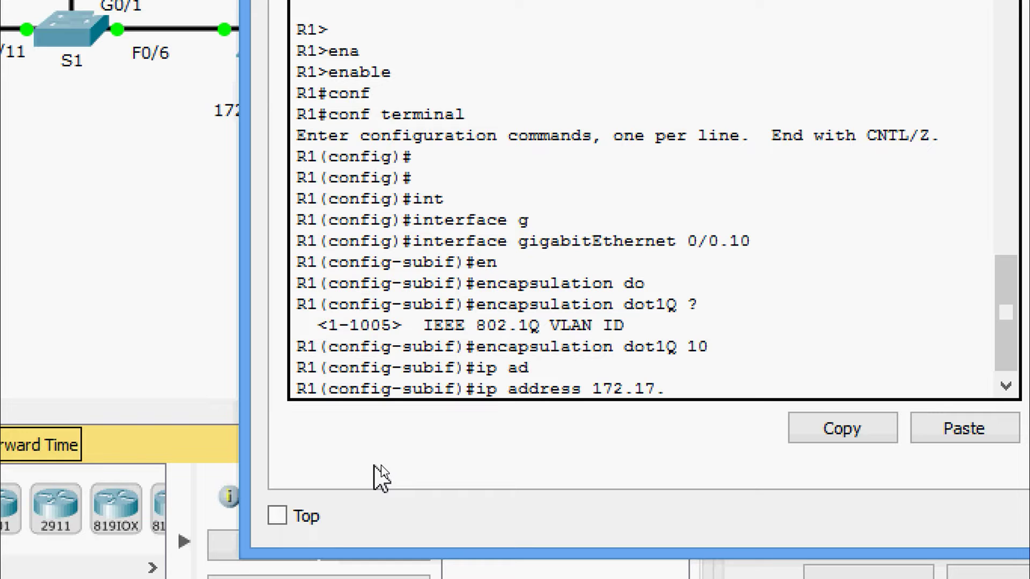
pyautogui.write('.10.1 ?')
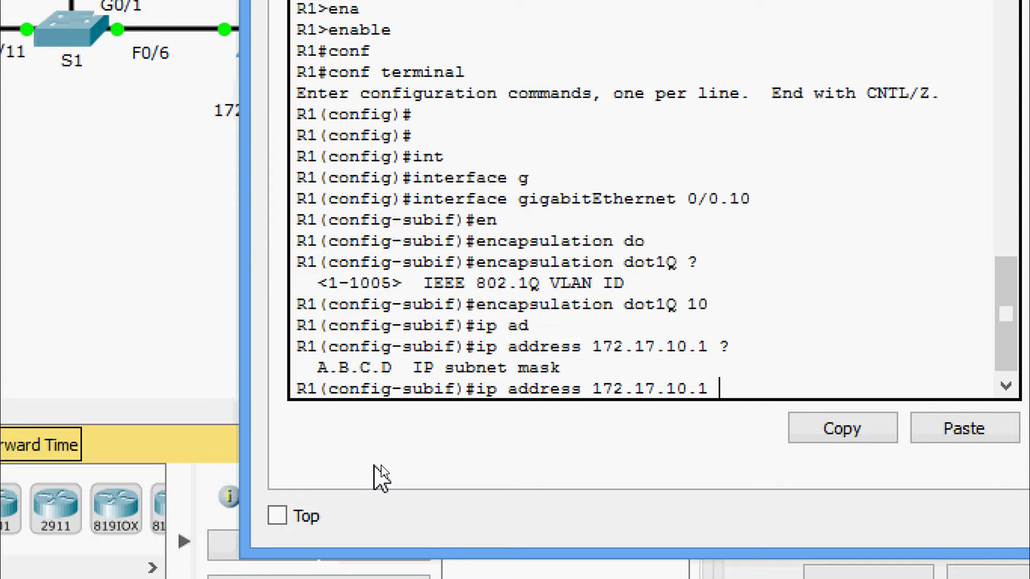
pyautogui.write('255.255.255.0')
pyautogui.press('Return')
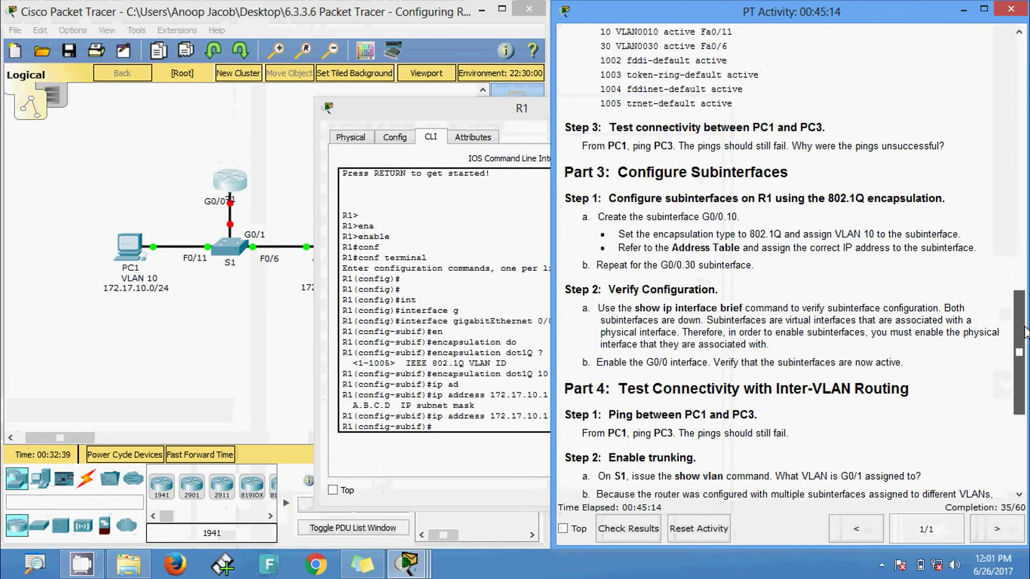
# Check R1's subinterface addresses in the activity's addressing table and create subinterface G0/0.30 on R1.
pyautogui.moveTo(1025, 333); pyautogui.dragTo(1022, 80)
pyautogui.moveTo(494, 108); pyautogui.dragTo(286, 58)
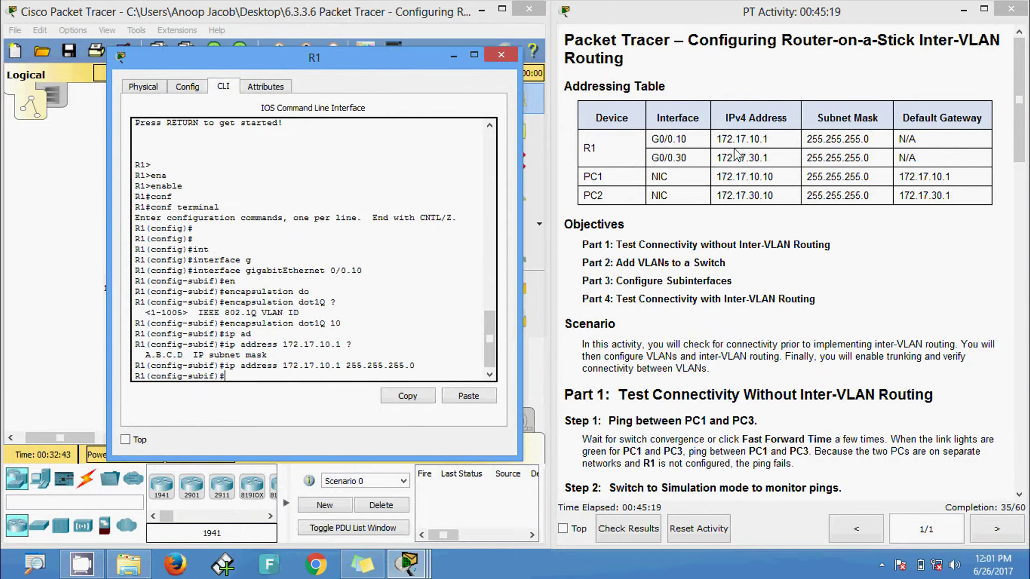
pyautogui.moveTo(717, 138); pyautogui.dragTo(766, 139)
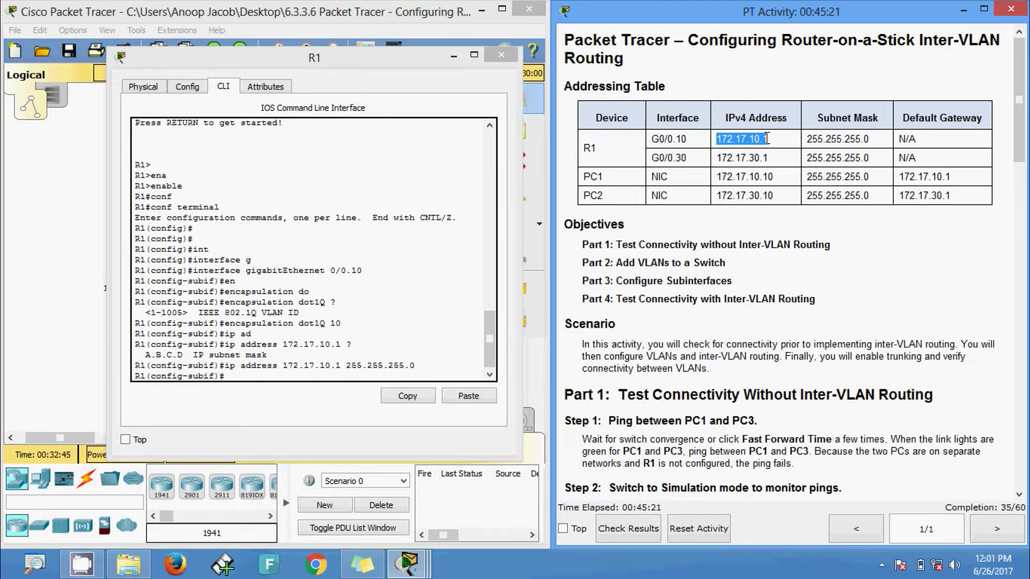
pyautogui.moveTo(716, 158); pyautogui.dragTo(764, 159)
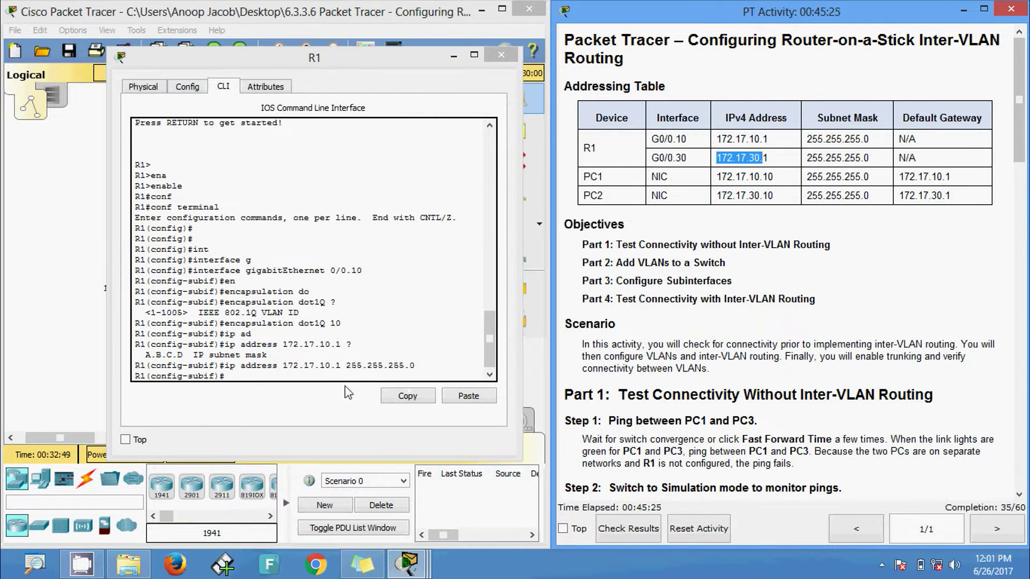
pyautogui.click(293, 377)
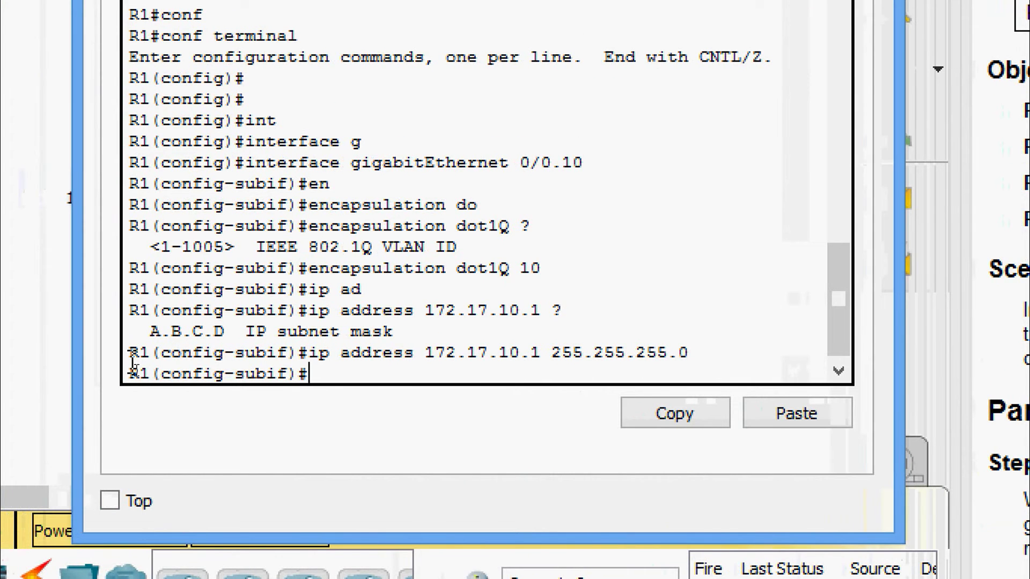
pyautogui.write('int')
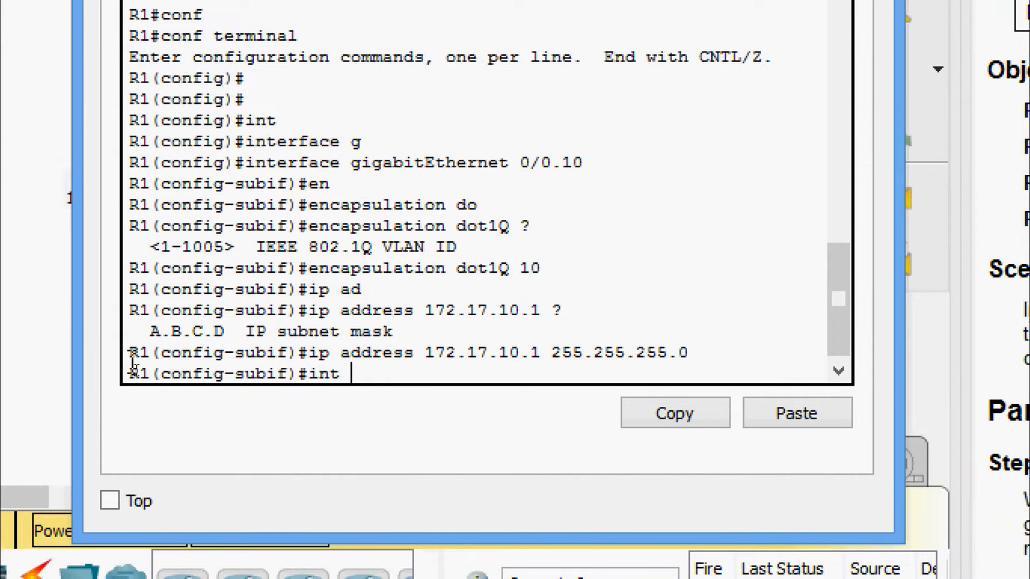
pyautogui.write(' g0/0.30')
pyautogui.press('Return')
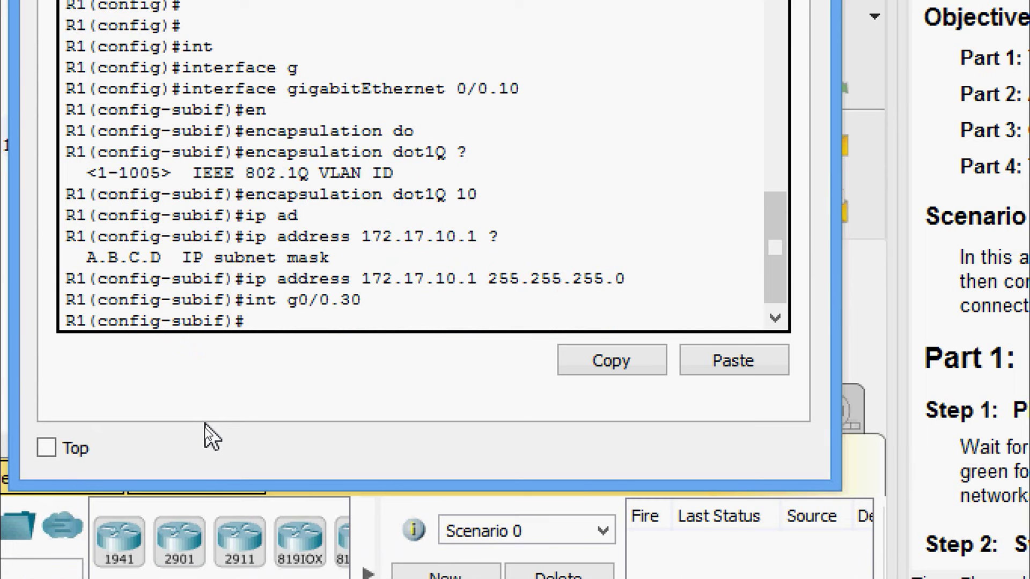
# Set the G0/0.30 subinterface's encapsulation to 802.1Q (dot1Q) with VLAN 30.
pyautogui.write('en')
pyautogui.press('Tab')
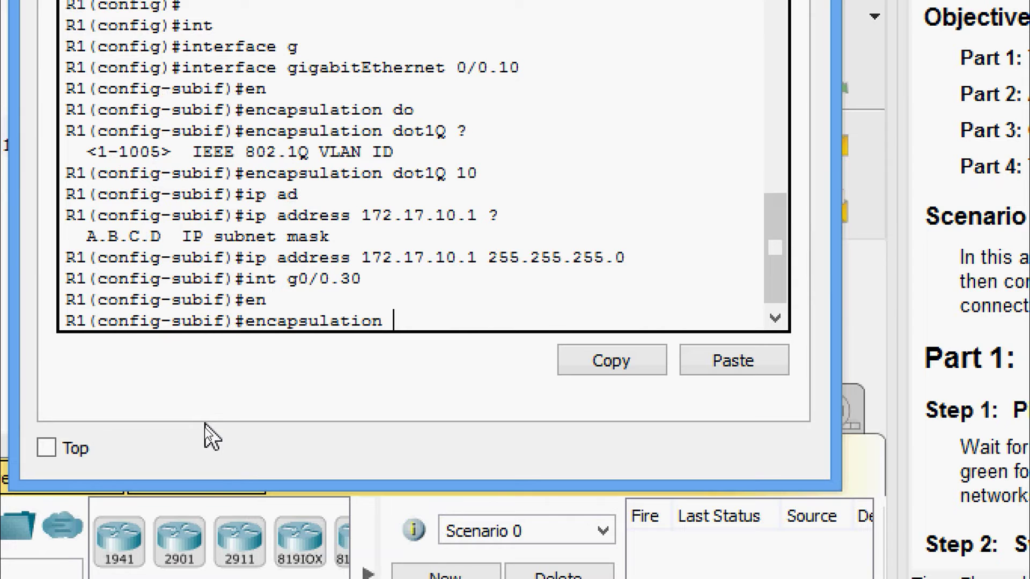
pyautogui.write('do')
pyautogui.press('Tab')
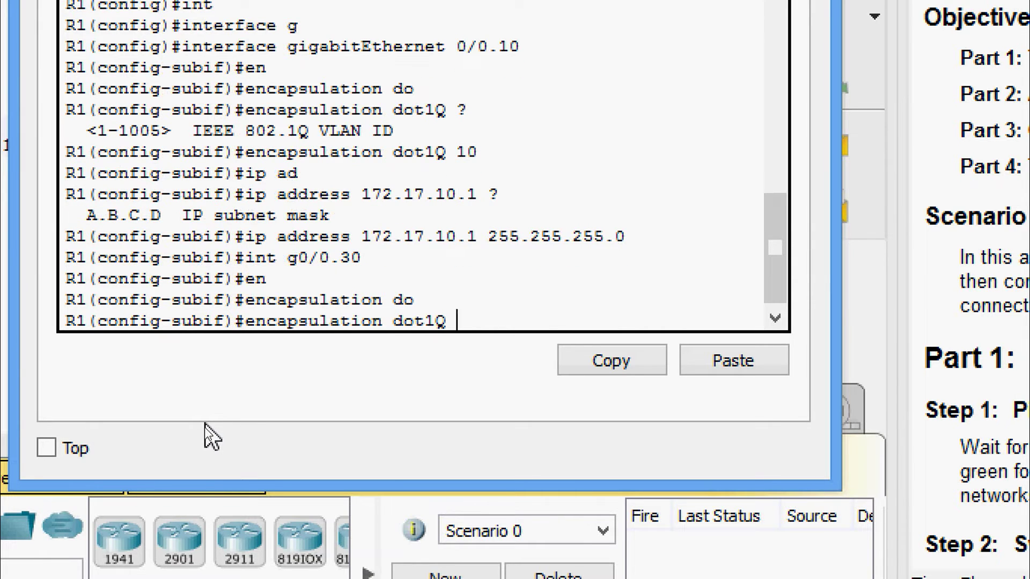
pyautogui.write('?')
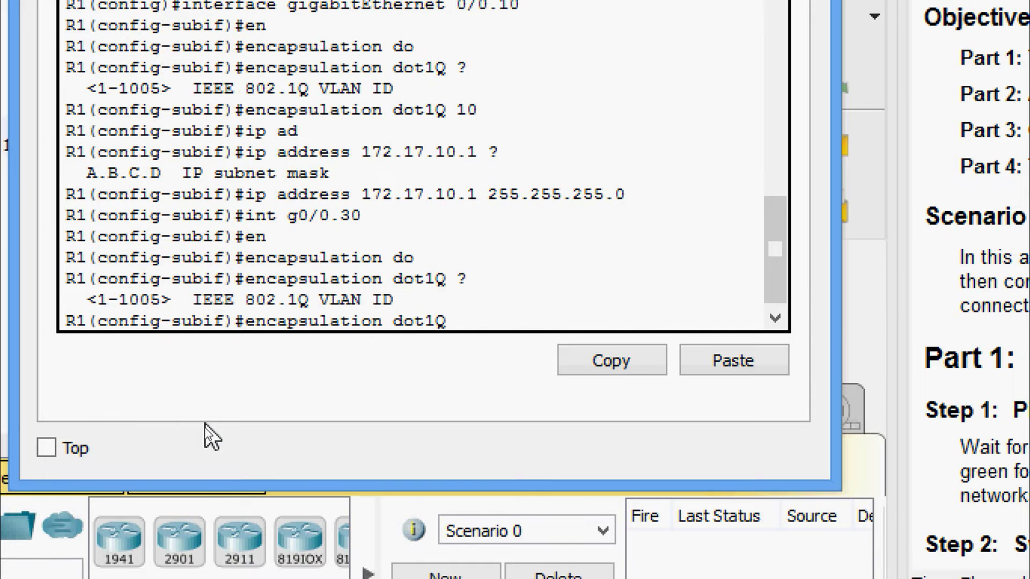
pyautogui.write('30')
pyautogui.press('Return')
# Assign IP address 172.17.30.1 with subnet mask 255.255.255.0 to the G0/0.30 subinterface.
pyautogui.write('ip ad')
pyautogui.press('Tab')
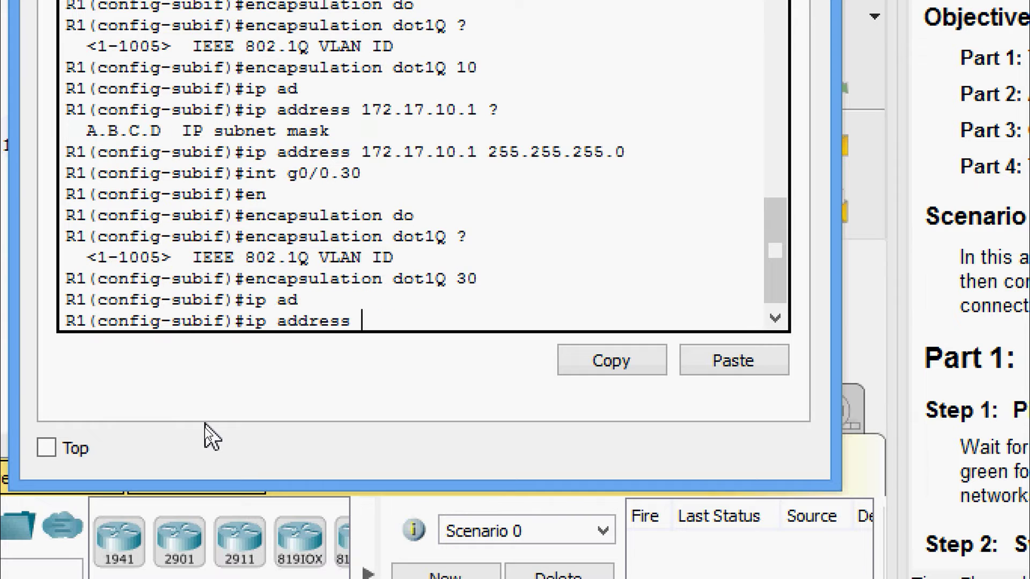
pyautogui.write('172.17.30.1')
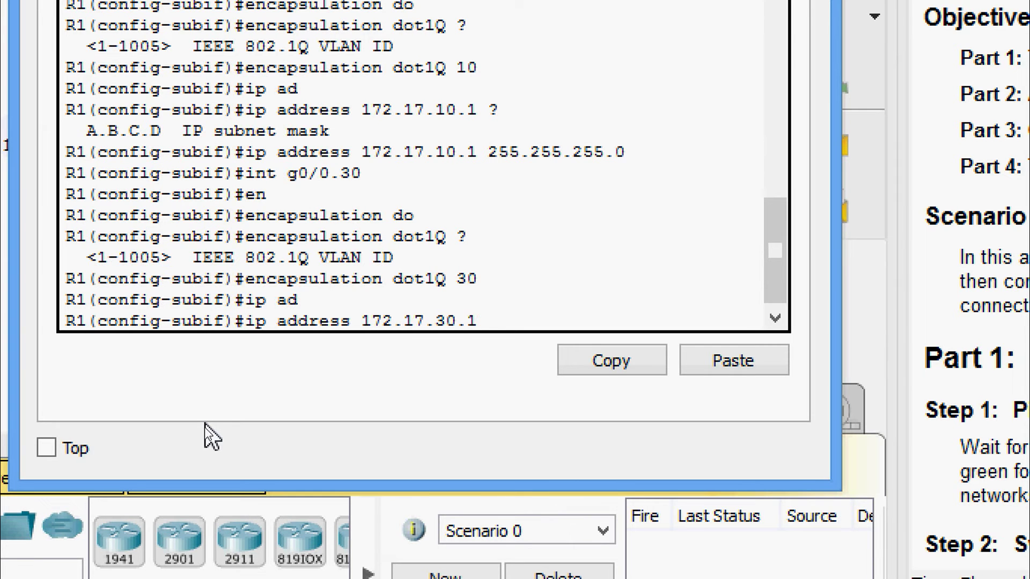
pyautogui.write(' ?')
pyautogui.write('255')
pyautogui.write('.255.255')
pyautogui.write('.0')
pyautogui.press('Return')
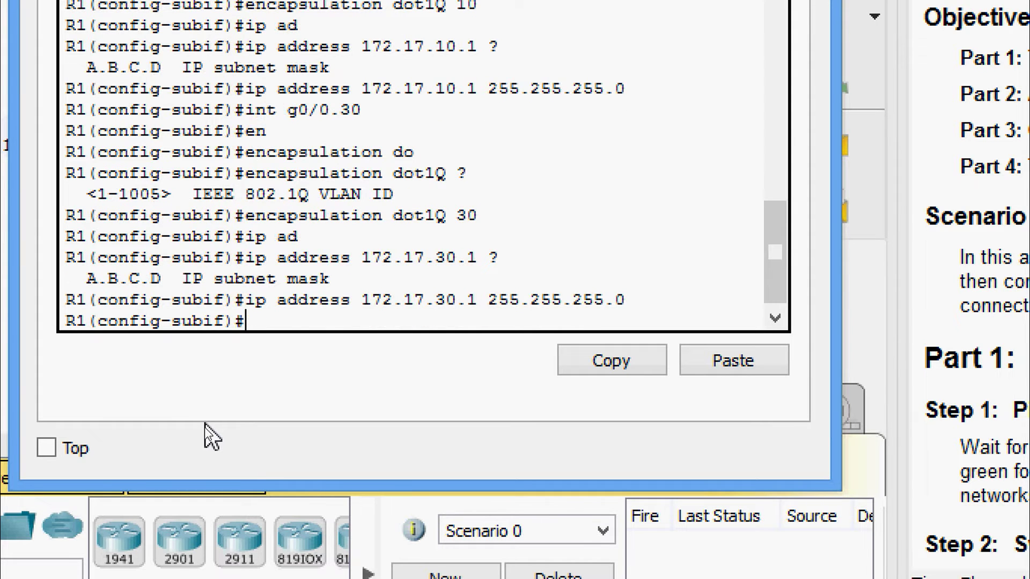
# Leave the subinterface configuration and enable R1's physical interface GigabitEthernet 0/0 with no shutdown.
pyautogui.write('exit')
pyautogui.press('Return')
pyautogui.write('inter')
pyautogui.press('Tab')
pyautogui.write('gi')
pyautogui.press('Tab')
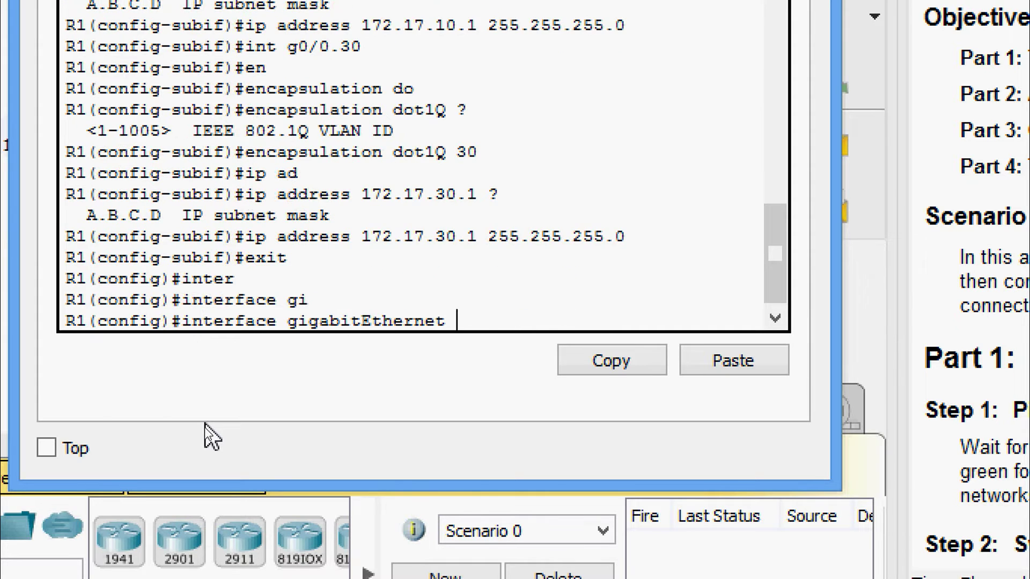
pyautogui.write('0/0')
pyautogui.press('Return')
pyautogui.write('no shut')
pyautogui.press('Return')
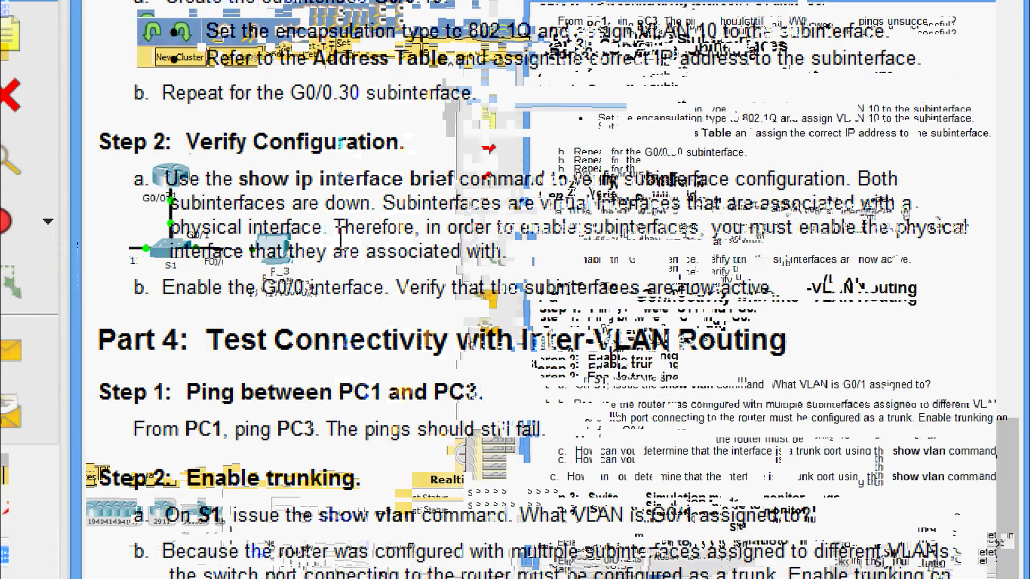
# Review the Verify Configuration instructions, then run show ip interface brief in R1's privileged mode.
pyautogui.moveTo(371, 203); pyautogui.dragTo(326, 203)
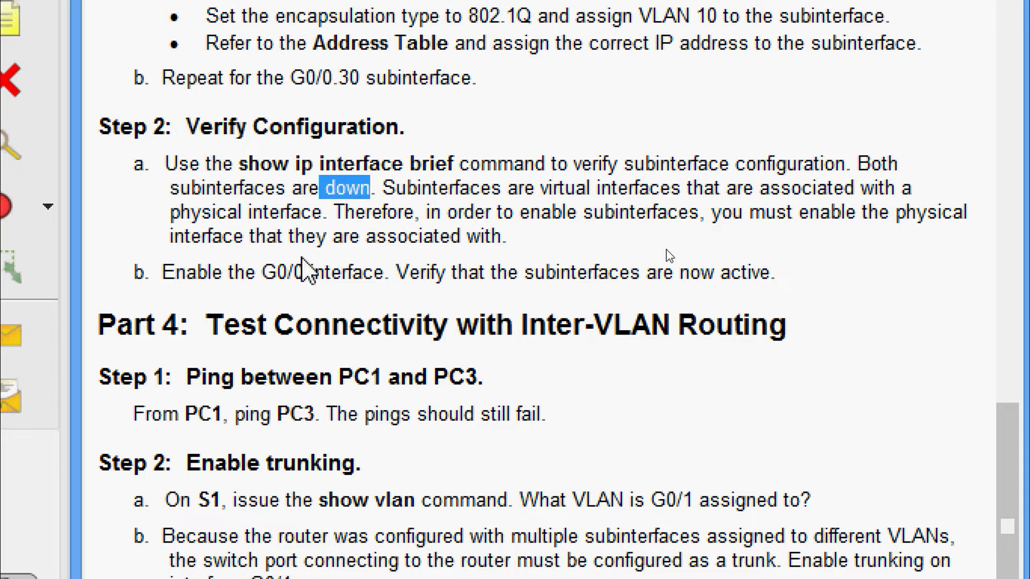
pyautogui.click(500, 243)
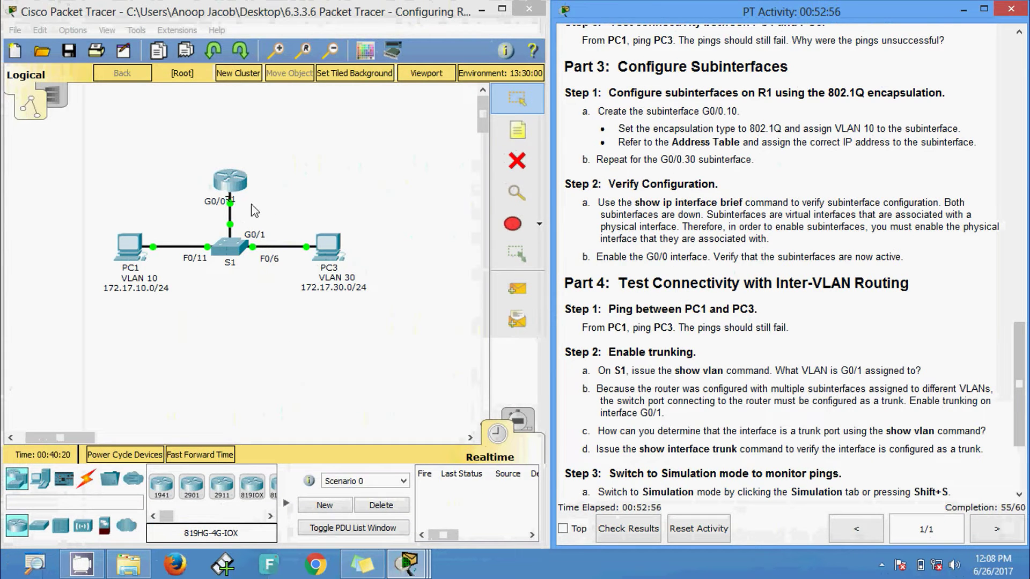
pyautogui.click(234, 192)
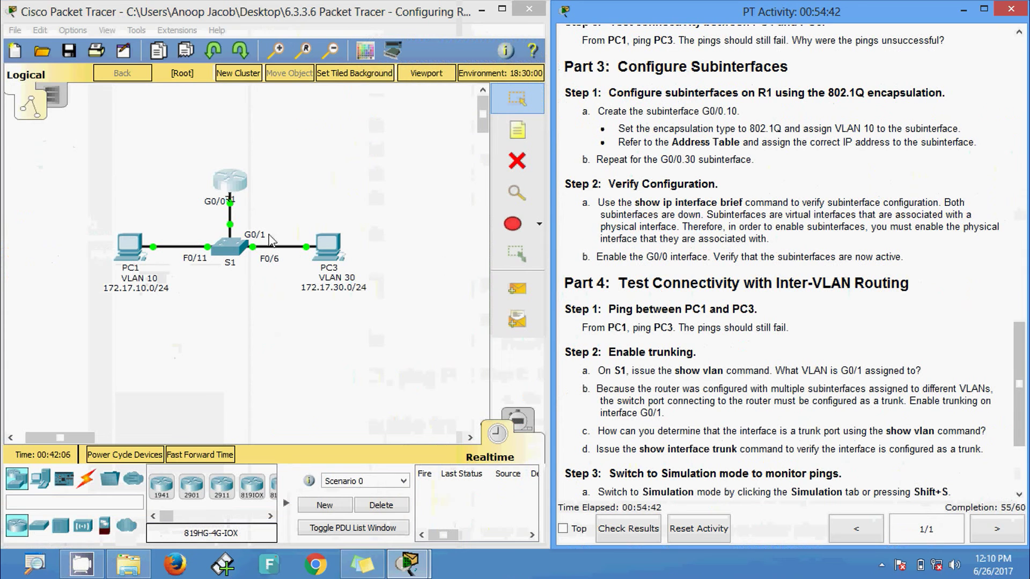
pyautogui.click(229, 181)
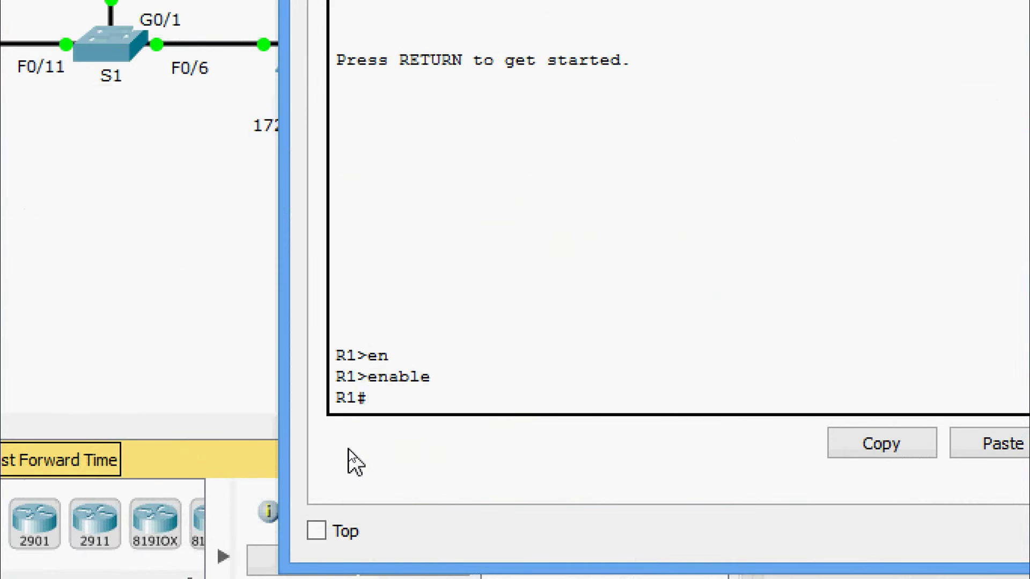
pyautogui.write('sh')
pyautogui.press('Tab')
pyautogui.write('ip inter')
pyautogui.press('Tab')
pyautogui.write('b')
pyautogui.press('Tab')
pyautogui.press('Return')
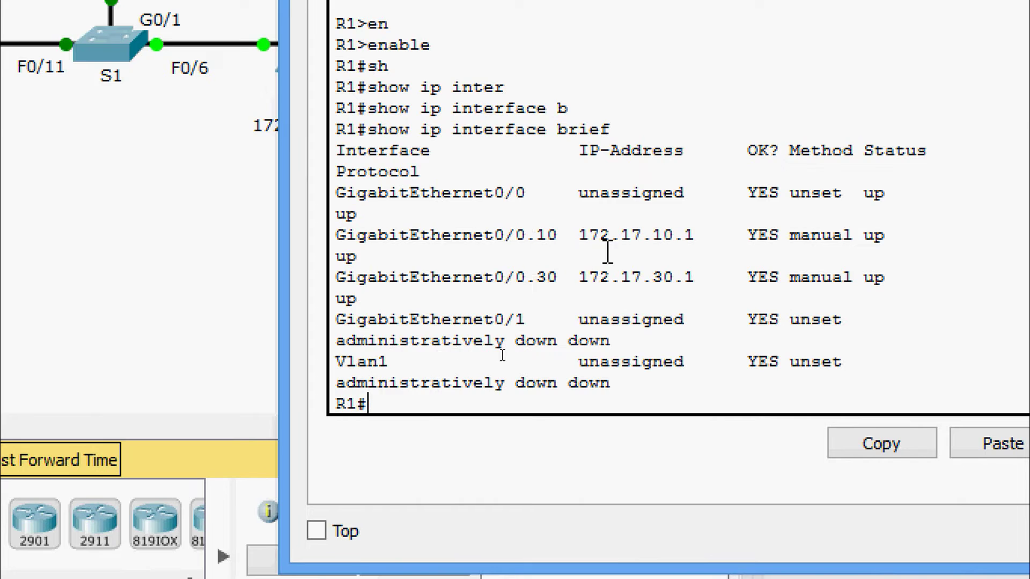
# Check the status of the G0/0.10 and G0/0.30 subinterfaces in the interface summary.
pyautogui.moveTo(861, 230); pyautogui.dragTo(887, 237)
pyautogui.moveTo(860, 279); pyautogui.dragTo(874, 292)
pyautogui.click(883, 290)
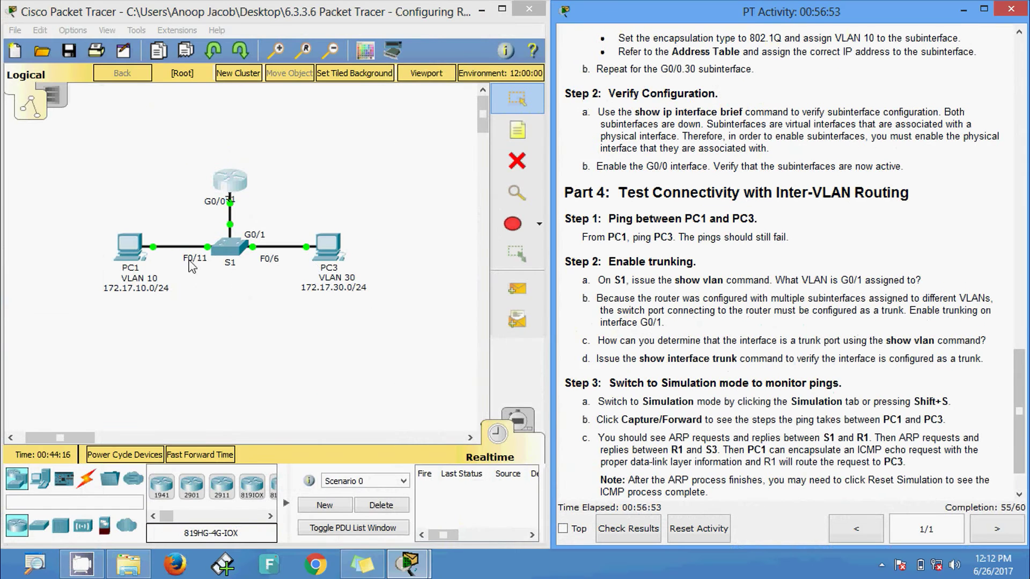
# Ping PC3 at 172.17.30.10 from PC1's command prompt with R1's subinterfaces configured.
pyautogui.click(138, 248)
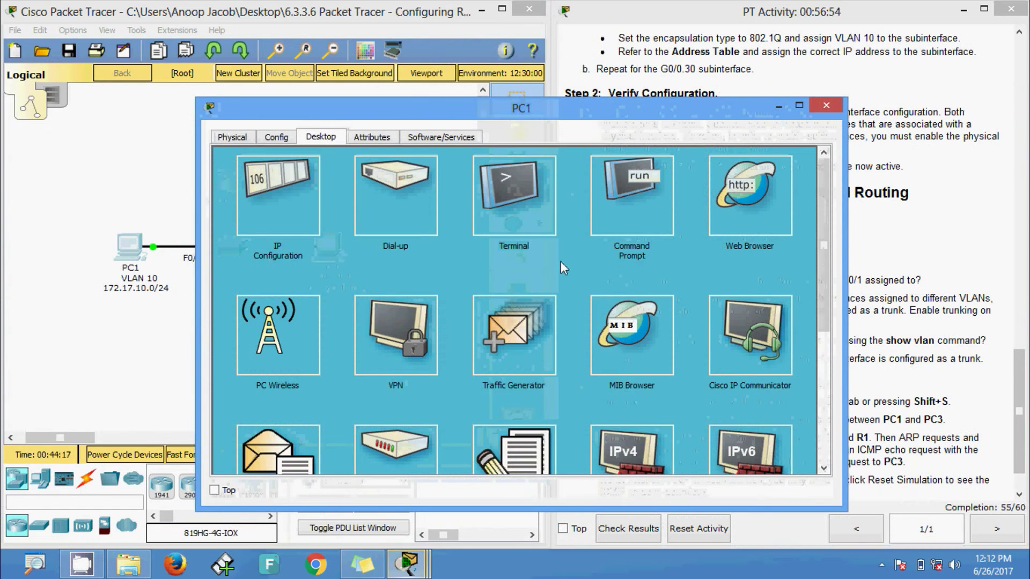
pyautogui.click(640, 213)
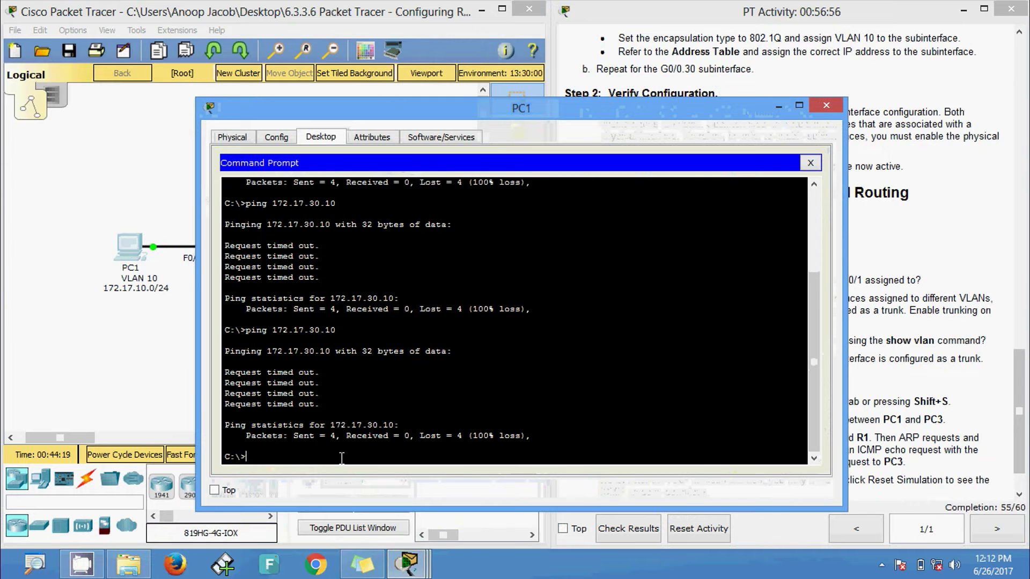
pyautogui.press('Up')
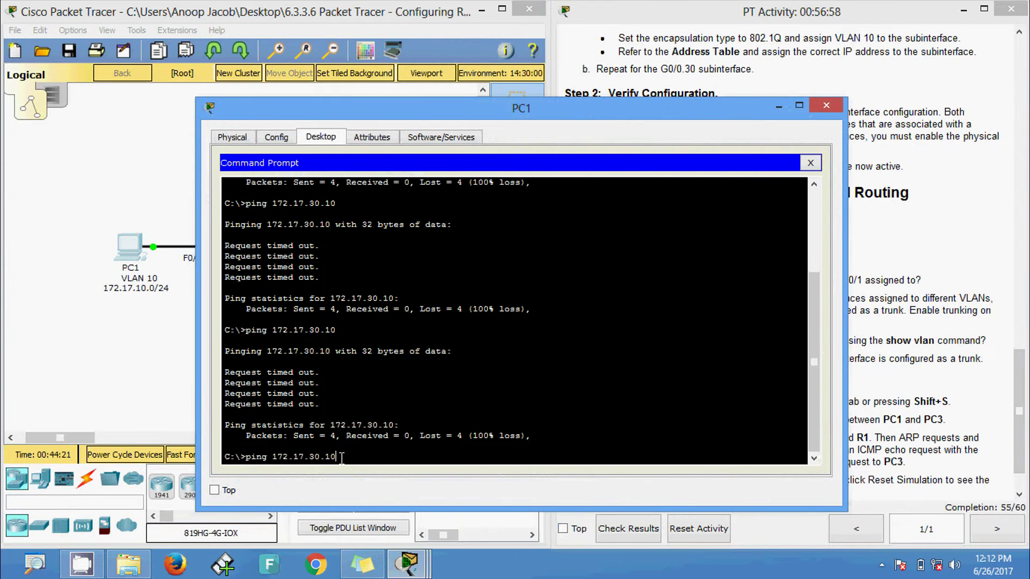
pyautogui.press('Return')
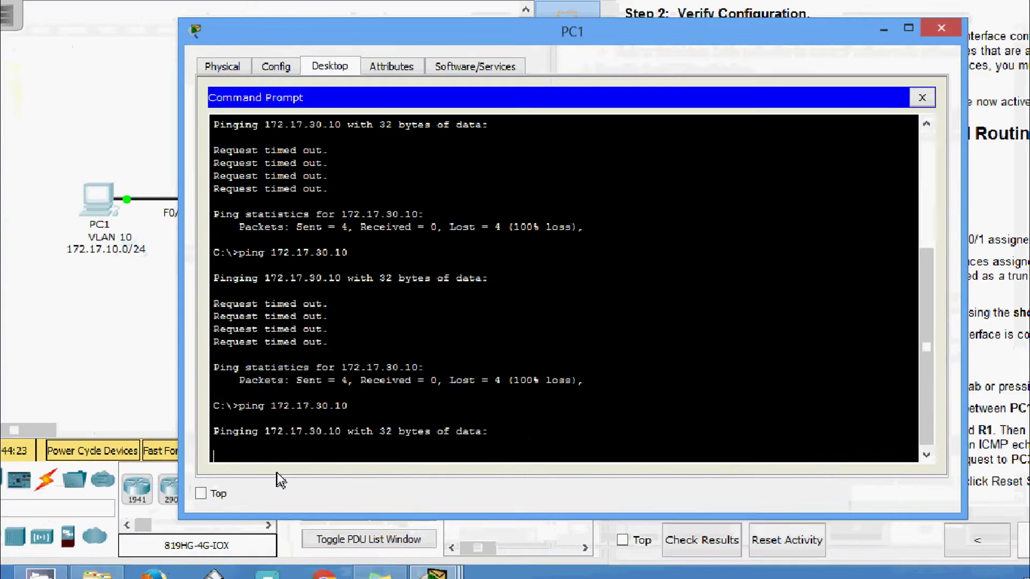
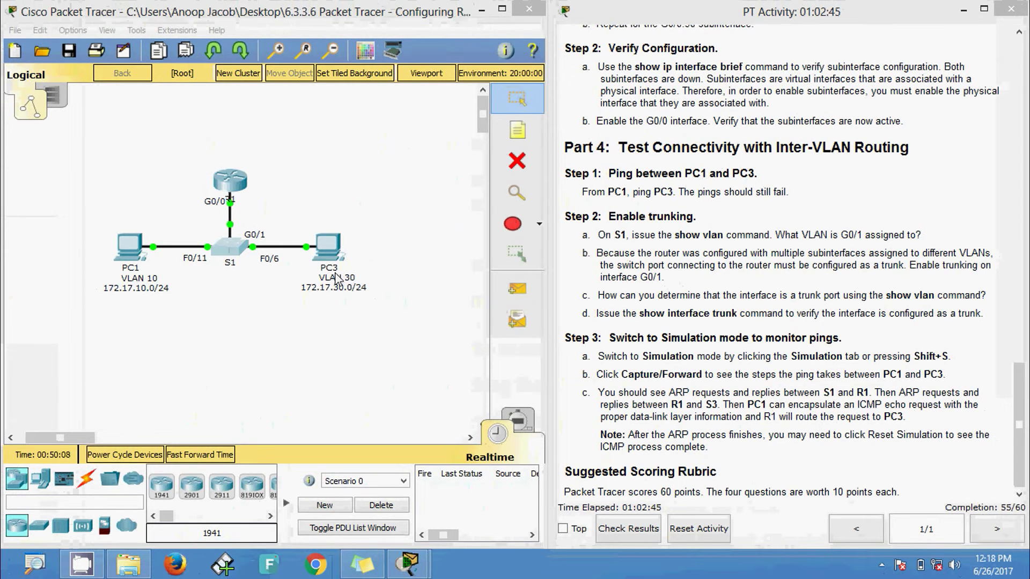
# Open switch S1's command line and examine the brief VLAN table for the VLAN that G0/1 belongs to.
pyautogui.click(232, 250)
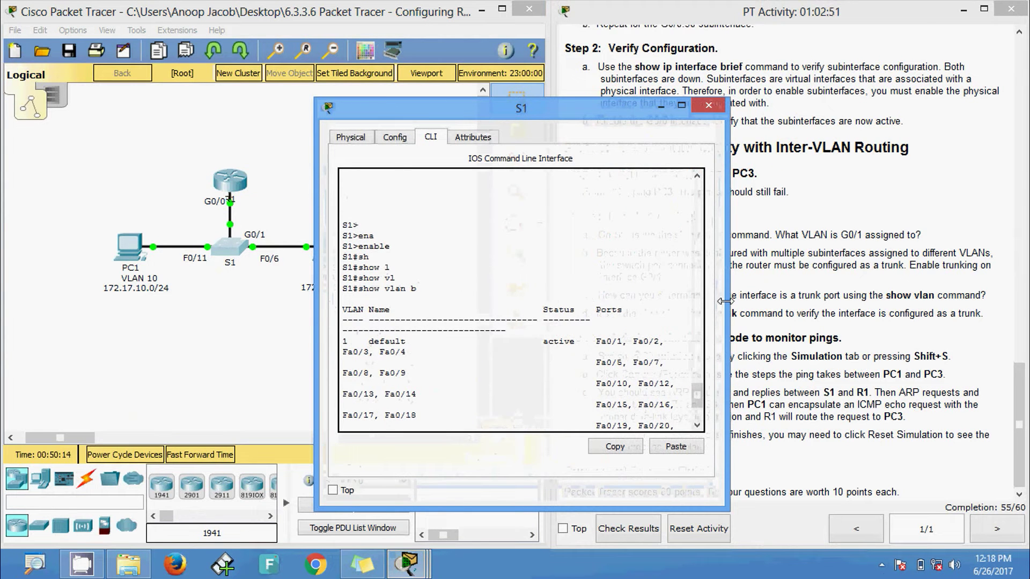
pyautogui.moveTo(724, 302); pyautogui.dragTo(855, 301)
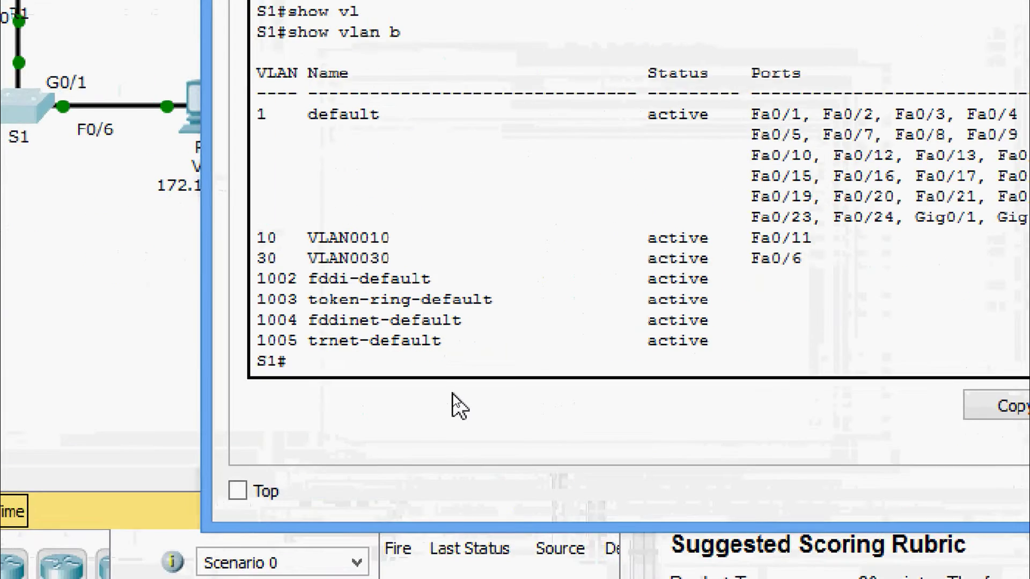
pyautogui.press('Return')
pyautogui.press('Return')
pyautogui.press('Return')
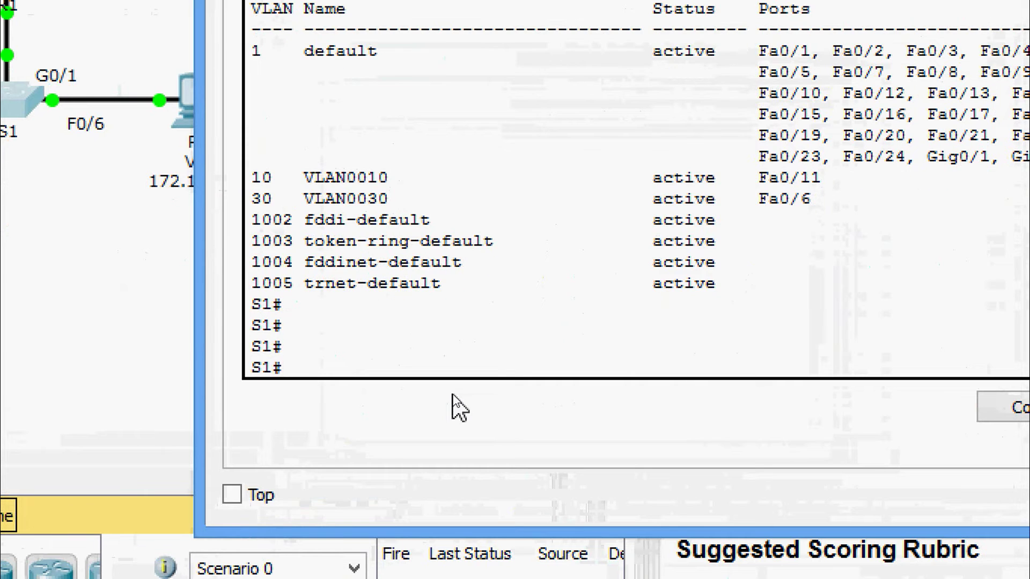
# Enter global configuration mode on S1 and open interface GigabitEthernet 0/1 for configuration.
pyautogui.write('conf t')
pyautogui.press('Return')
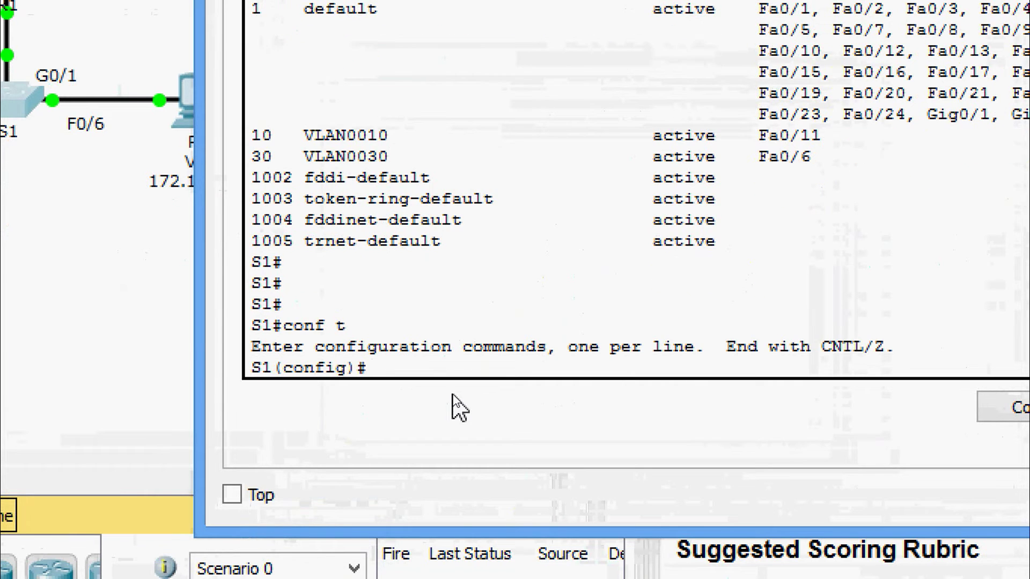
pyautogui.write('inter')
pyautogui.press('Tab')
pyautogui.write('g')
pyautogui.press('Tab')
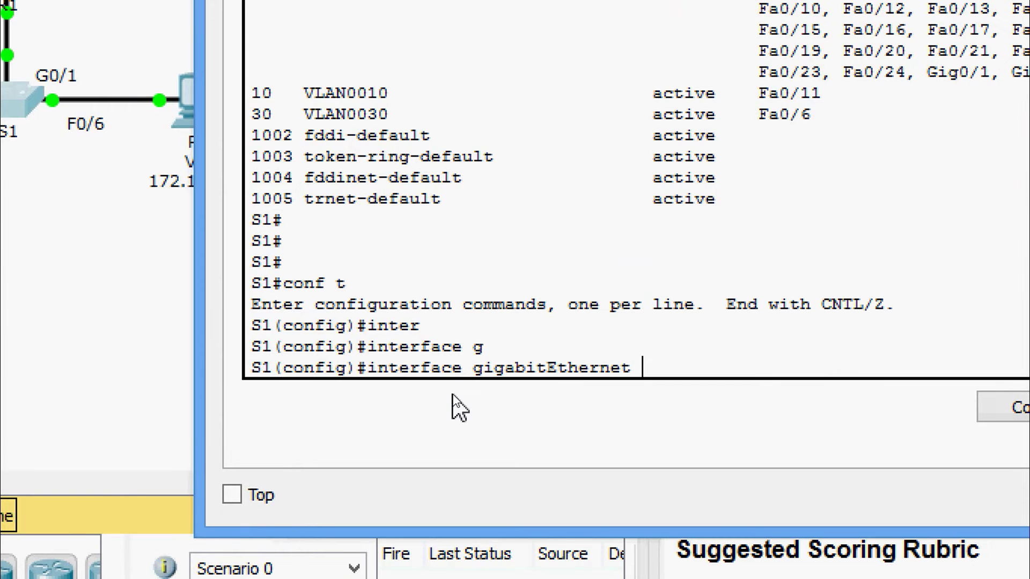
pyautogui.press('Return')
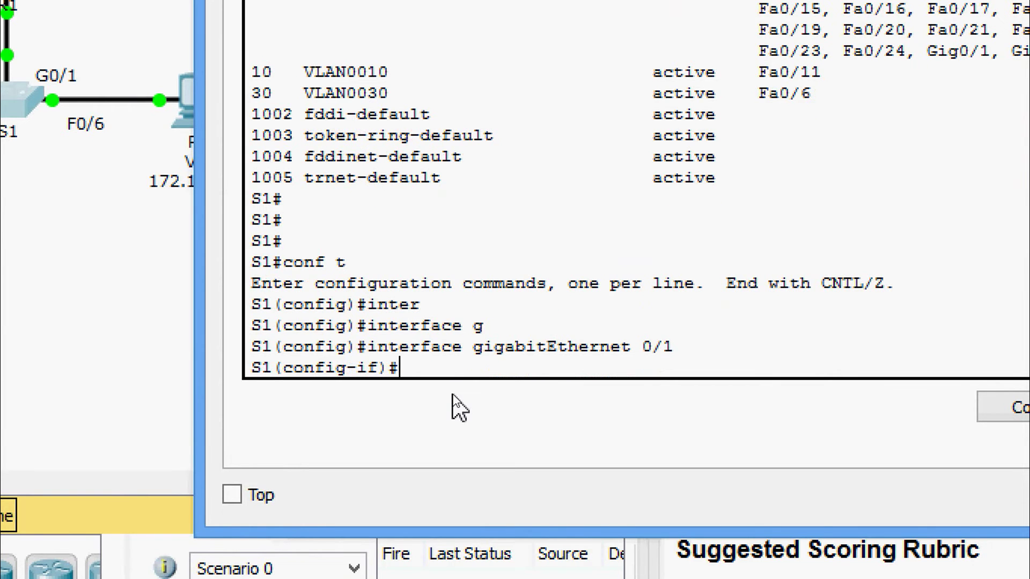
# Set S1's GigabitEthernet 0/1 interface to trunk mode with switchport mode trunk.
pyautogui.write('swi')
pyautogui.press('Tab')
pyautogui.write('m')
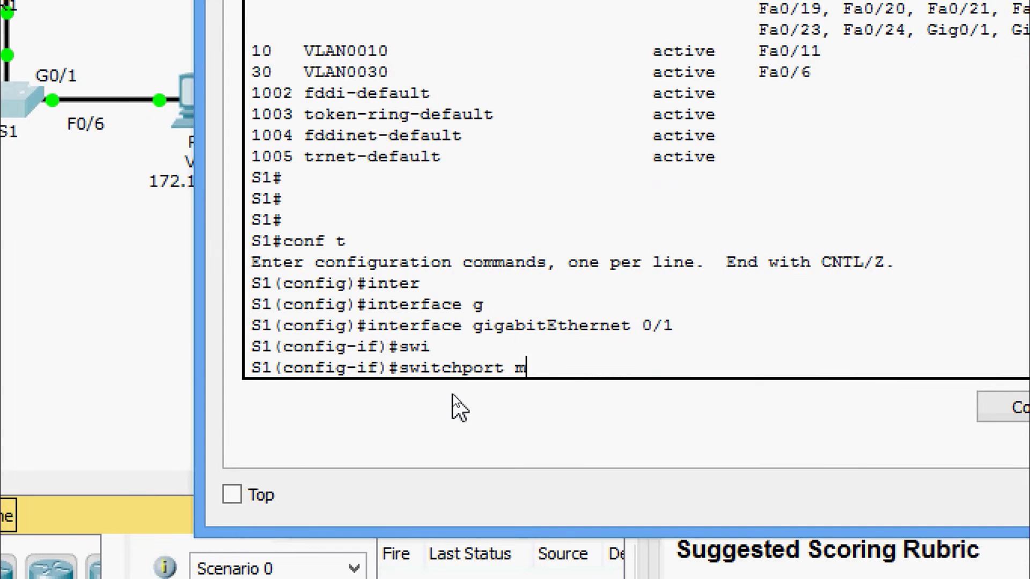
pyautogui.write('o')
pyautogui.press('Tab')
pyautogui.write('t')
pyautogui.press('Tab')
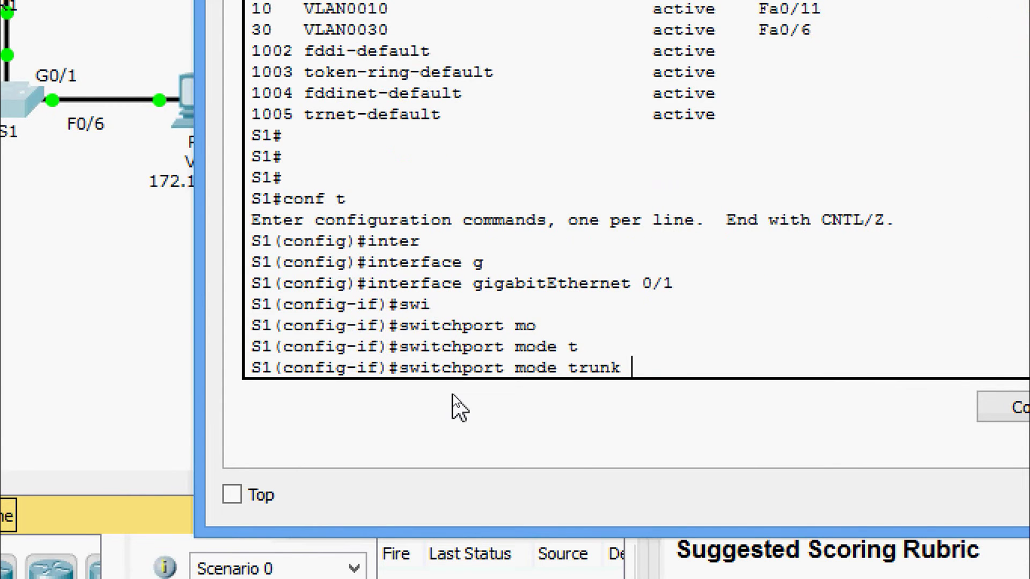
pyautogui.press('Return')
pyautogui.press('Return')
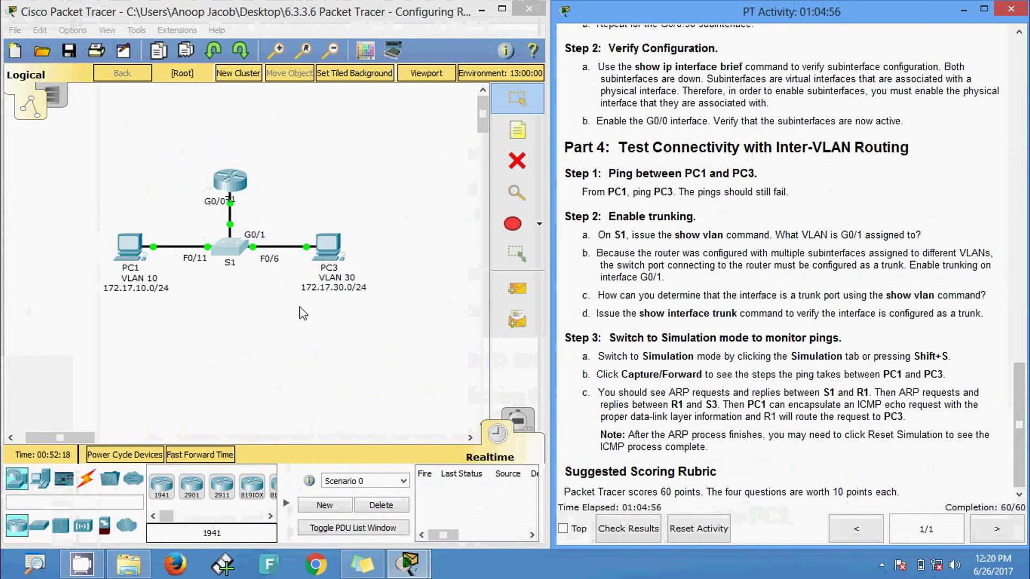
# Reopen S1's command line and leave interface configuration for privileged EXEC mode.
pyautogui.click(231, 258)
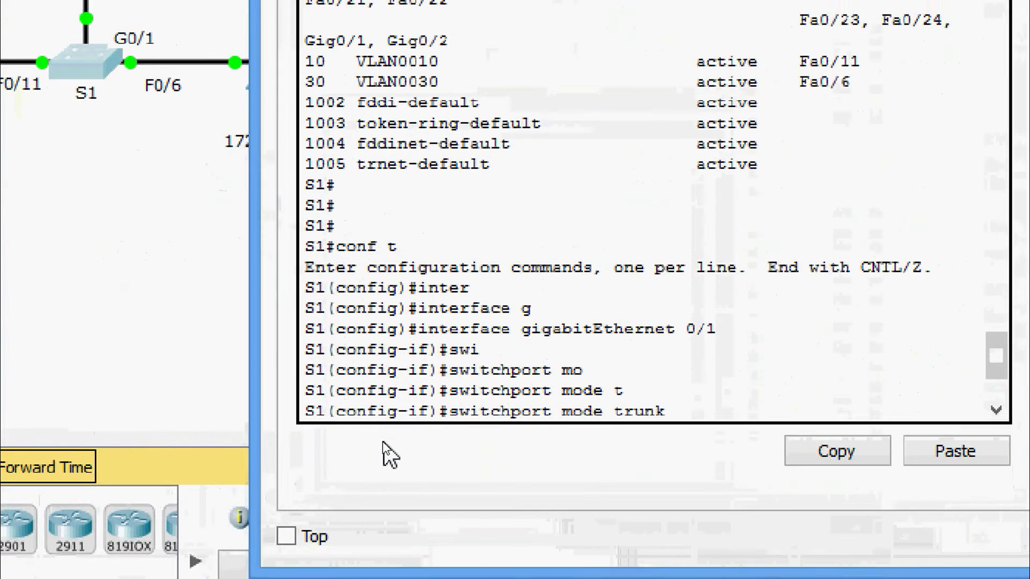
pyautogui.press('Return')
pyautogui.press('Return')
pyautogui.press('Return')
pyautogui.press('Return')
pyautogui.press('Return')
pyautogui.press('Return')
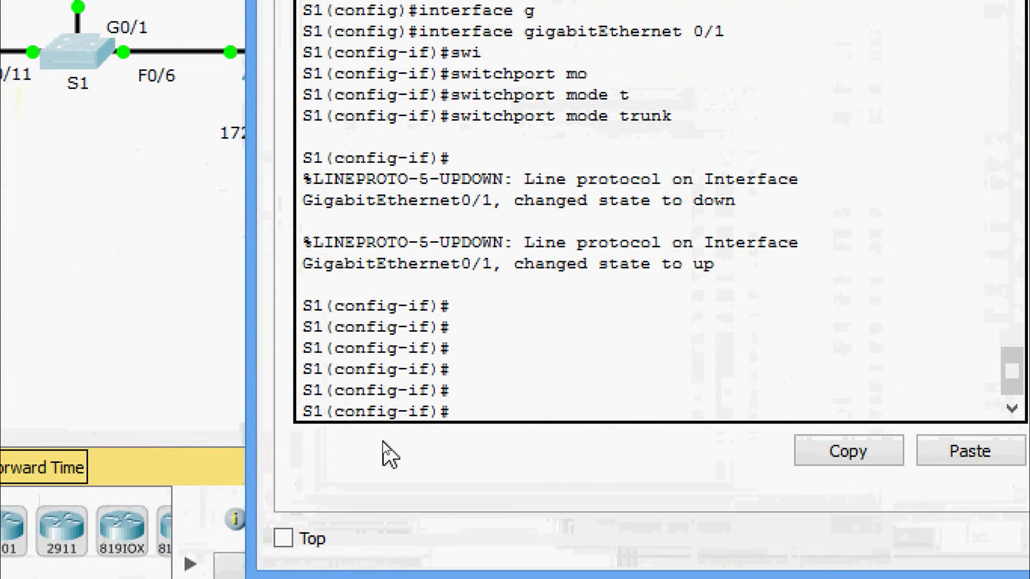
pyautogui.hotkey('ctrl', 'z')
pyautogui.press('Return')
# Display S1's brief VLAN table and check whether G0/1 is still listed among VLAN 1's ports.
pyautogui.write('sh')
pyautogui.press('Tab')
pyautogui.write('vl')
pyautogui.press('Tab')
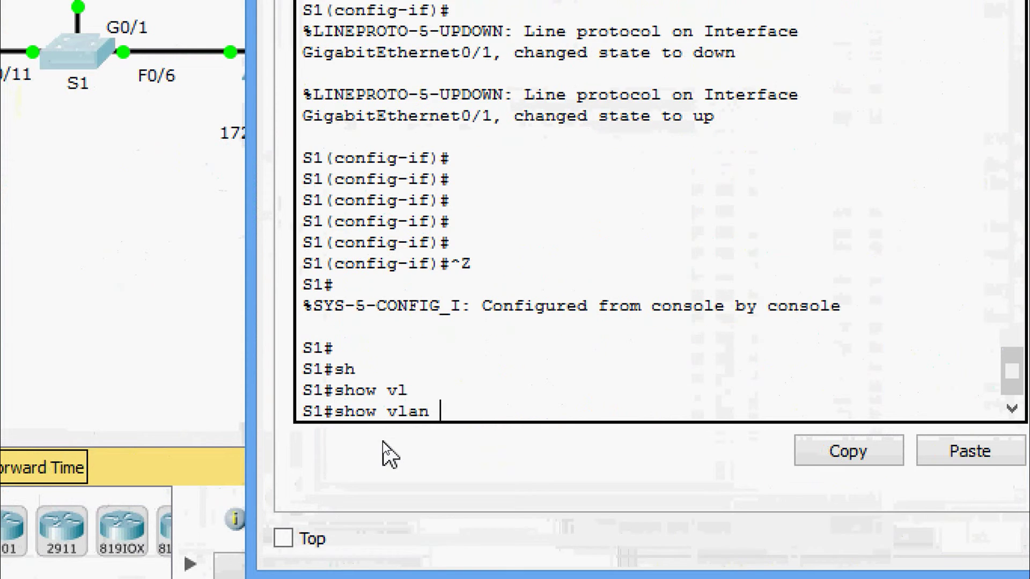
pyautogui.press('Return')
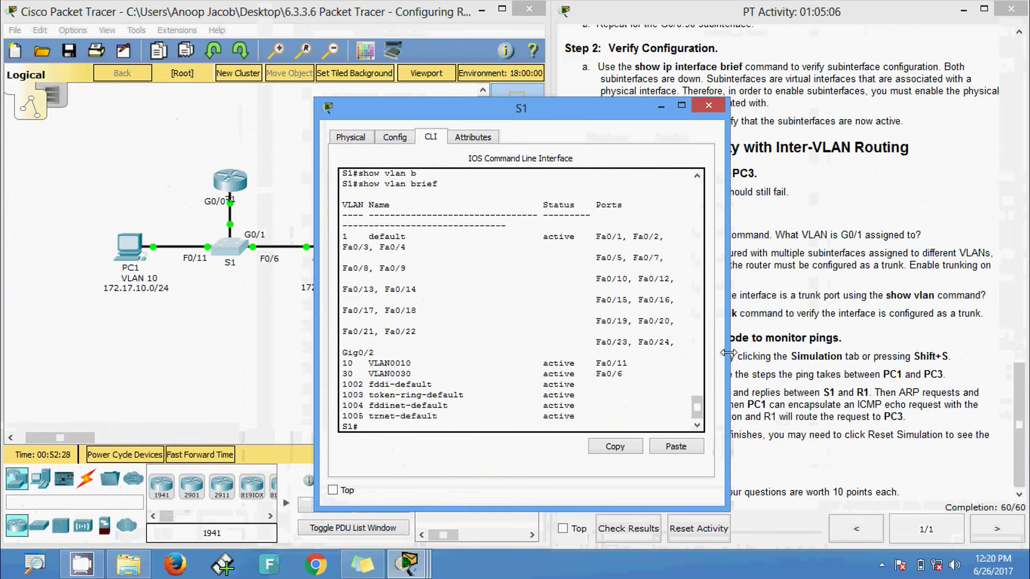
pyautogui.moveTo(728, 353); pyautogui.dragTo(930, 365)
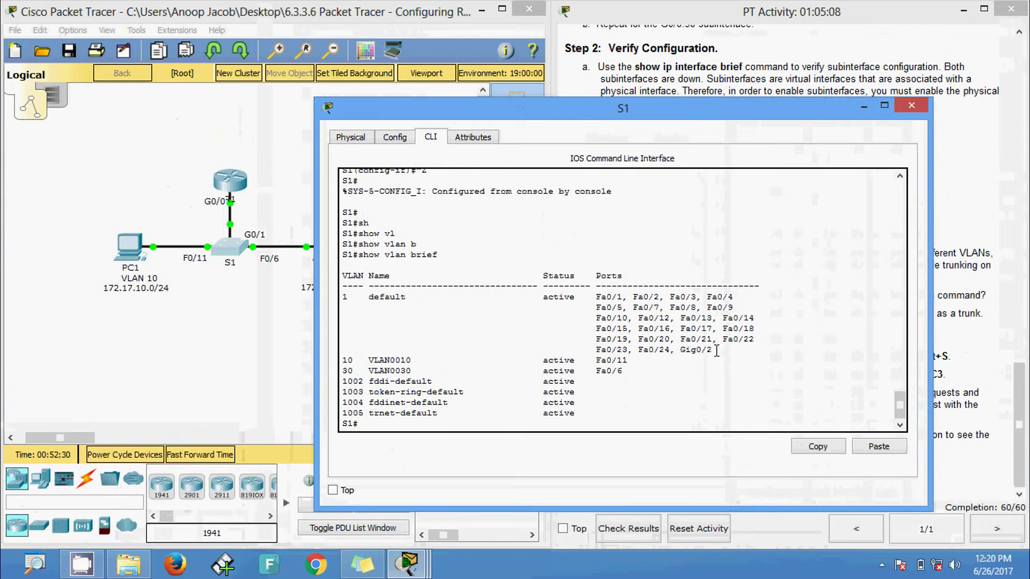
pyautogui.moveTo(716, 351); pyautogui.dragTo(675, 351)
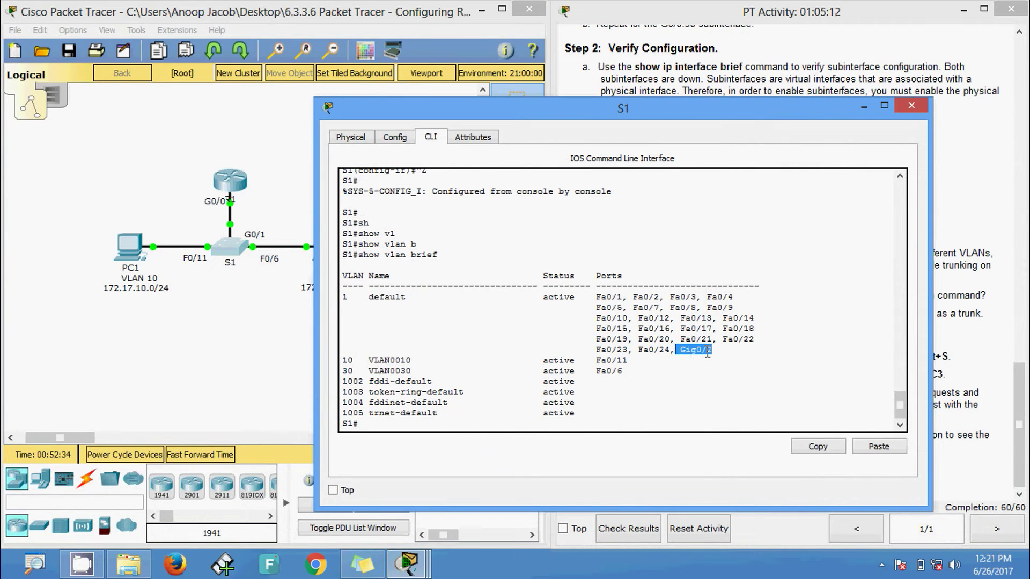
pyautogui.click(728, 377)
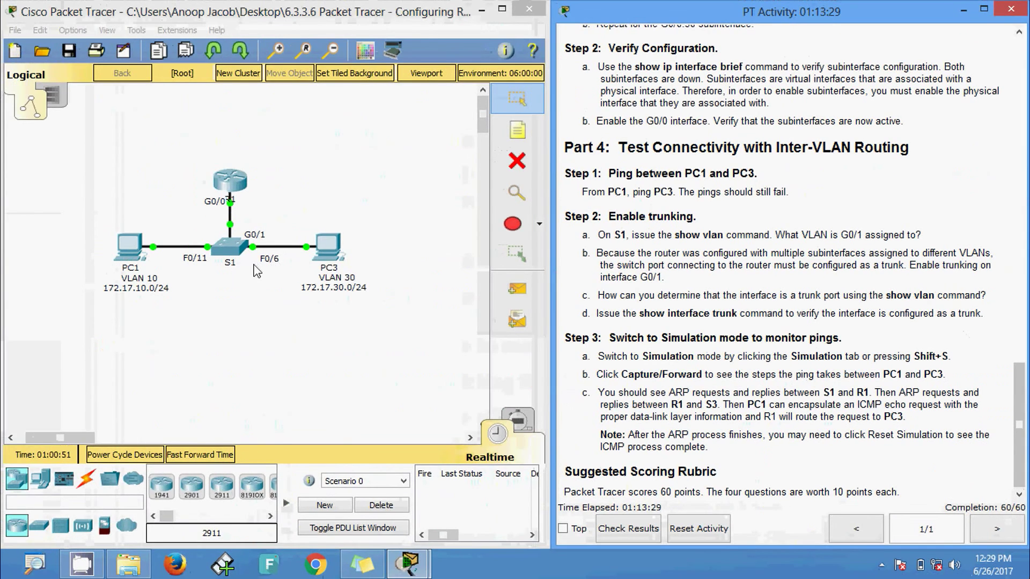
# Open S1's command line and display its trunk ports with show interfaces trunk.
pyautogui.click(235, 246)
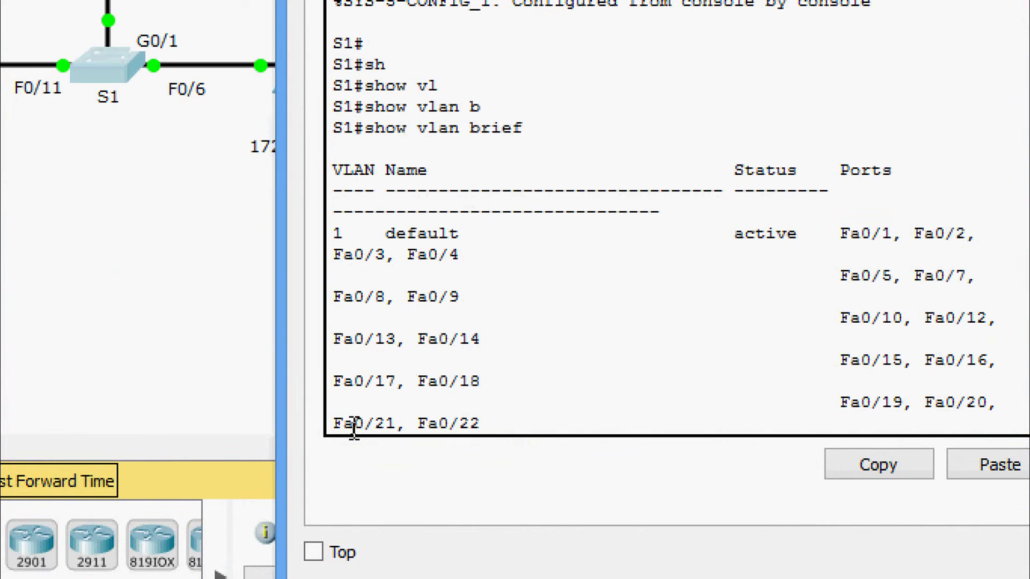
pyautogui.press('Return')
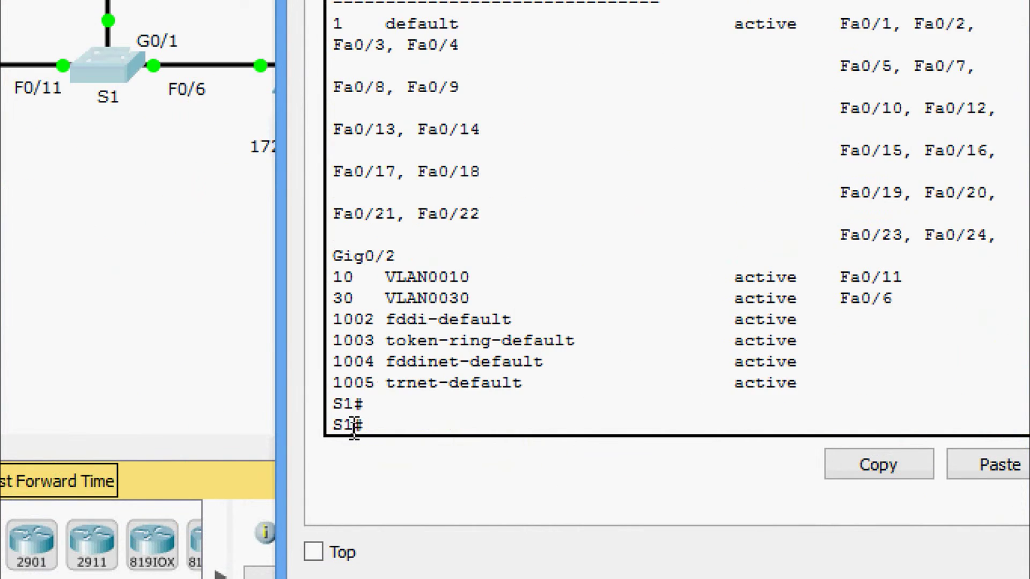
pyautogui.press('Return')
pyautogui.press('Return')
pyautogui.press('Return')
pyautogui.write('sh')
pyautogui.press('Tab')
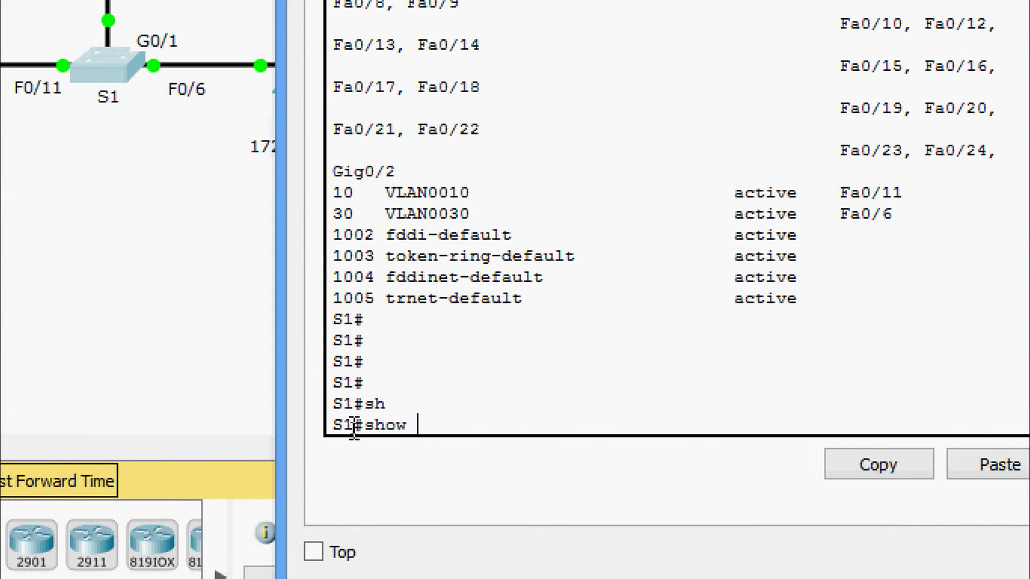
pyautogui.write('inter')
pyautogui.press('Tab')
pyautogui.write('t')
pyautogui.press('Tab')
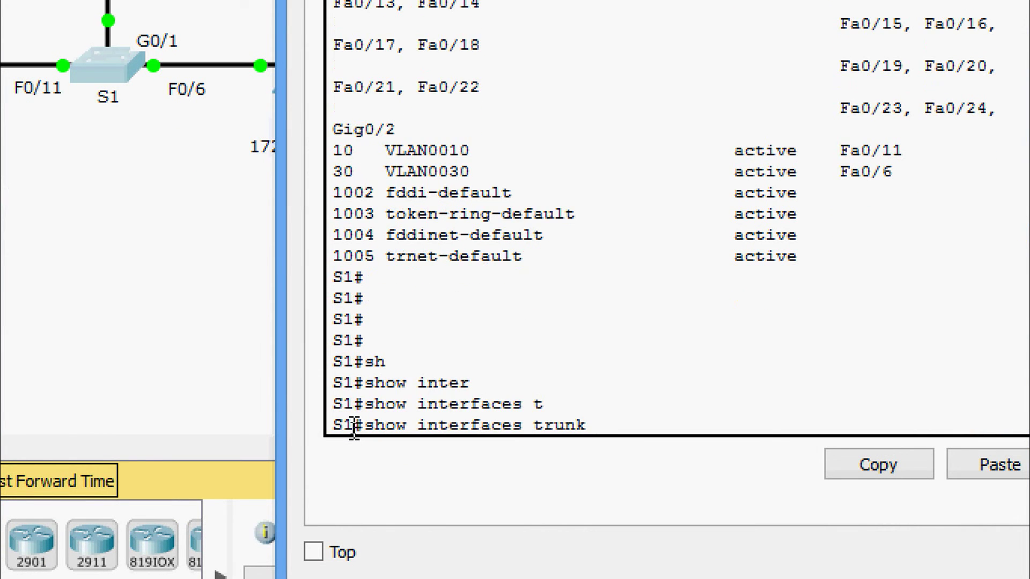
pyautogui.write('?')
pyautogui.press('Return')
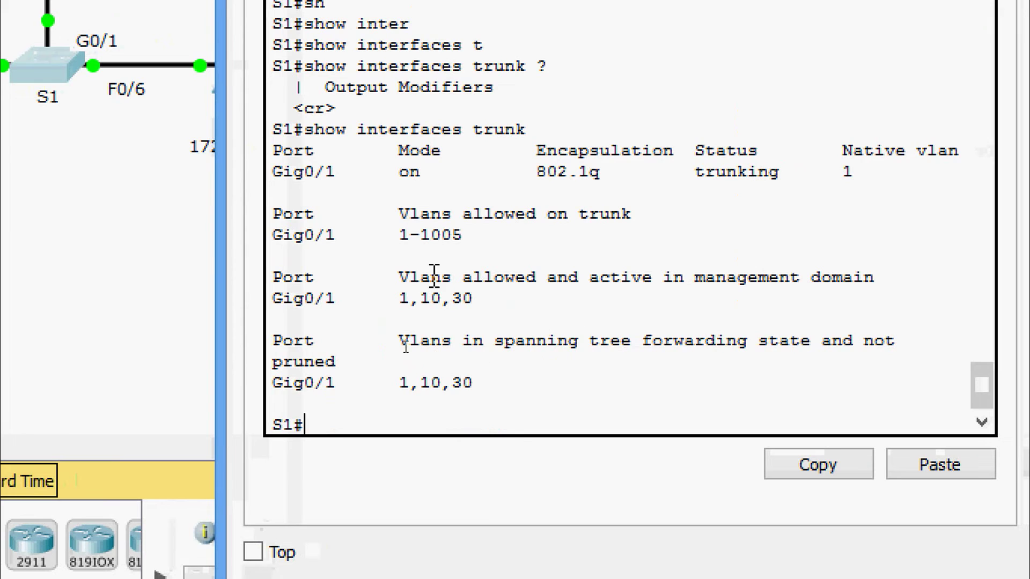
# Examine the Gig0/1 entry under the VLANs allowed on trunk in the output.
pyautogui.moveTo(335, 234); pyautogui.dragTo(294, 234)
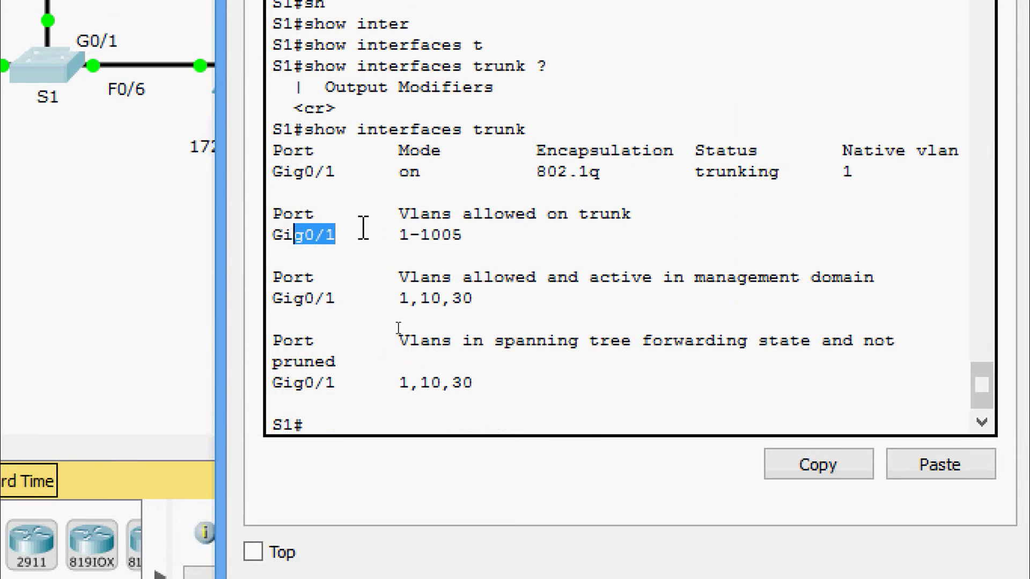
pyautogui.moveTo(633, 216); pyautogui.dragTo(559, 216)
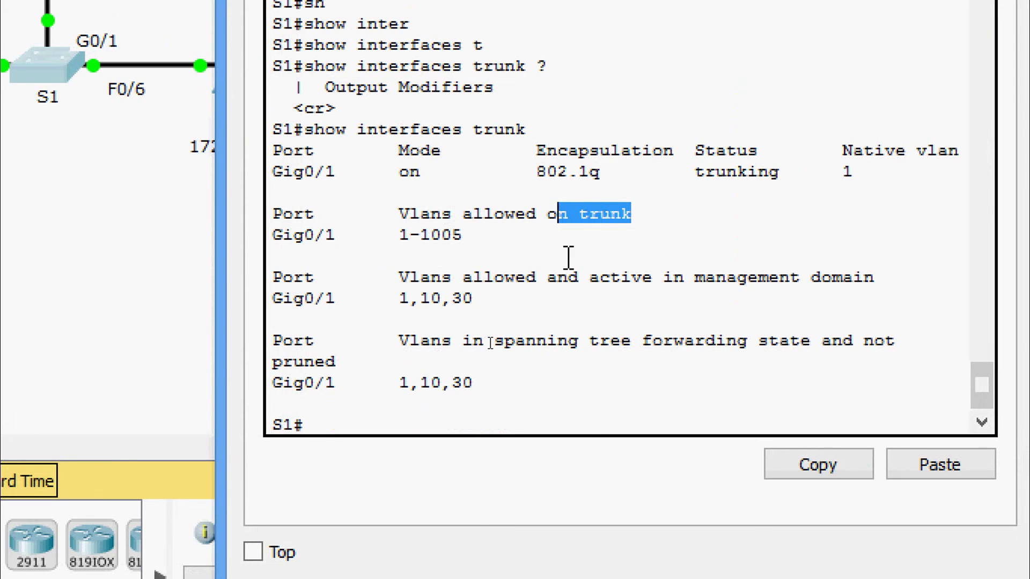
pyautogui.click(569, 258)
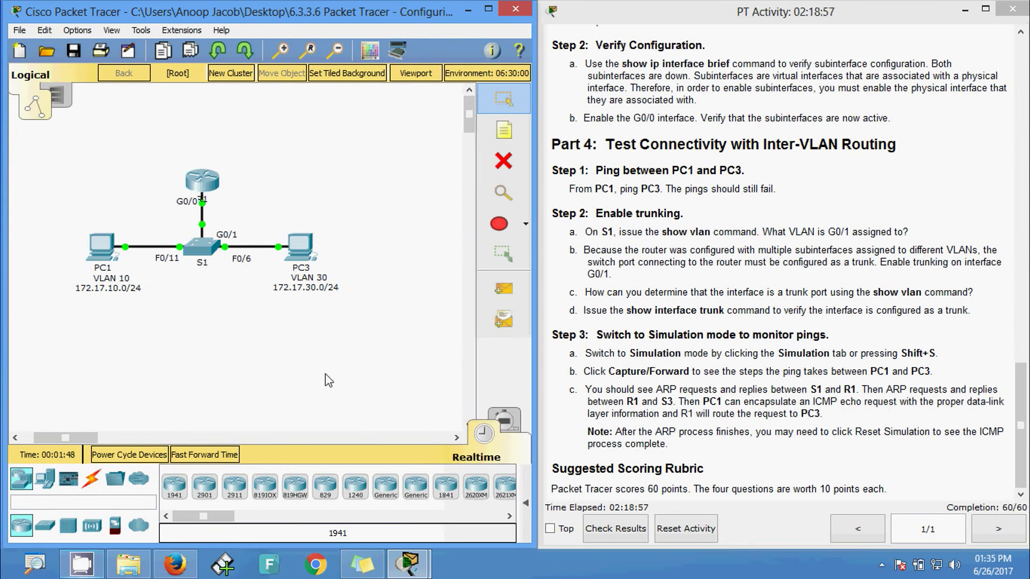
# Switch to Simulation mode and open PC1's command prompt, placing its window clear of the topology.
pyautogui.click(507, 422)
pyautogui.click(470, 90)
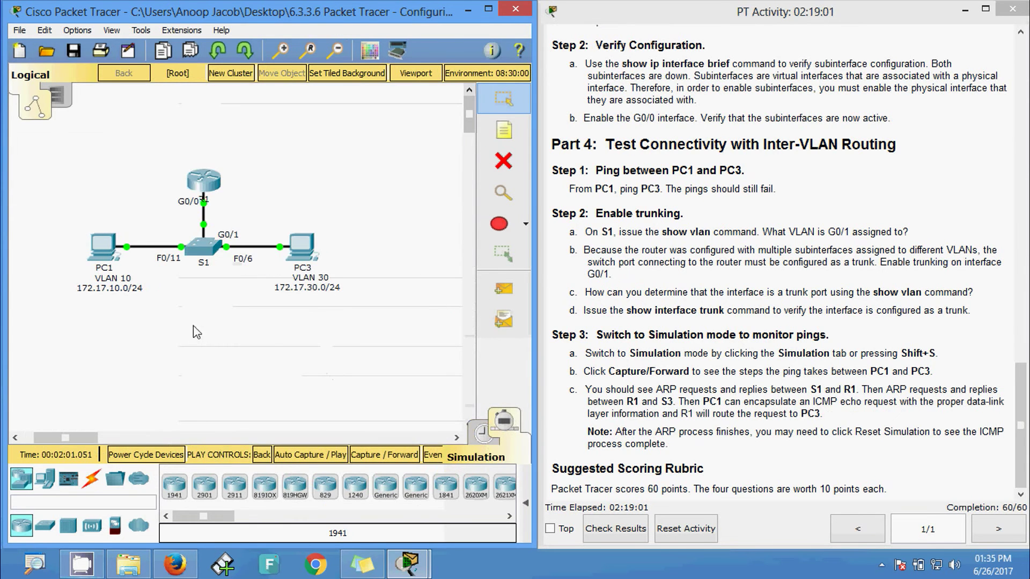
pyautogui.click(103, 248)
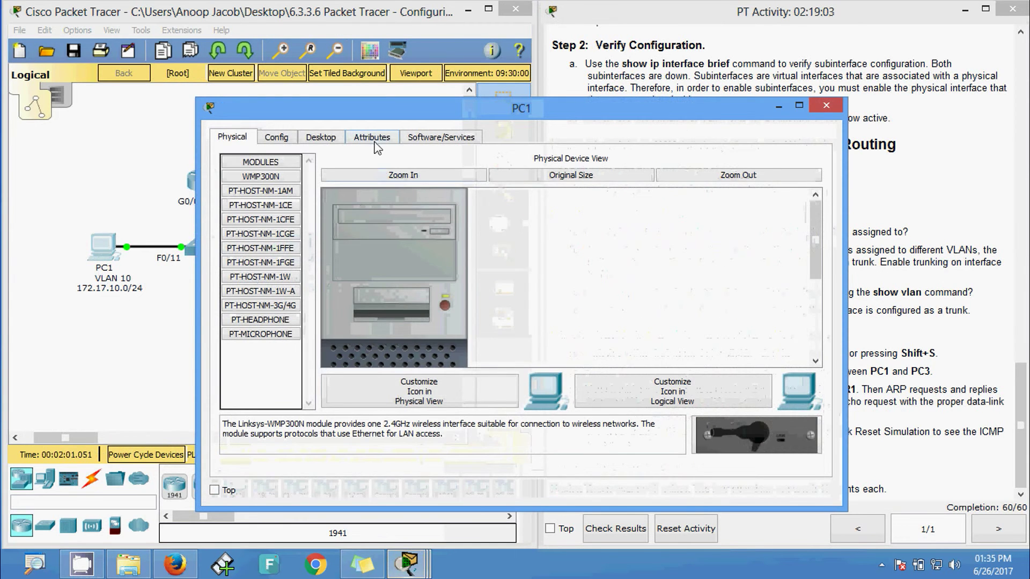
pyautogui.click(322, 138)
pyautogui.click(670, 218)
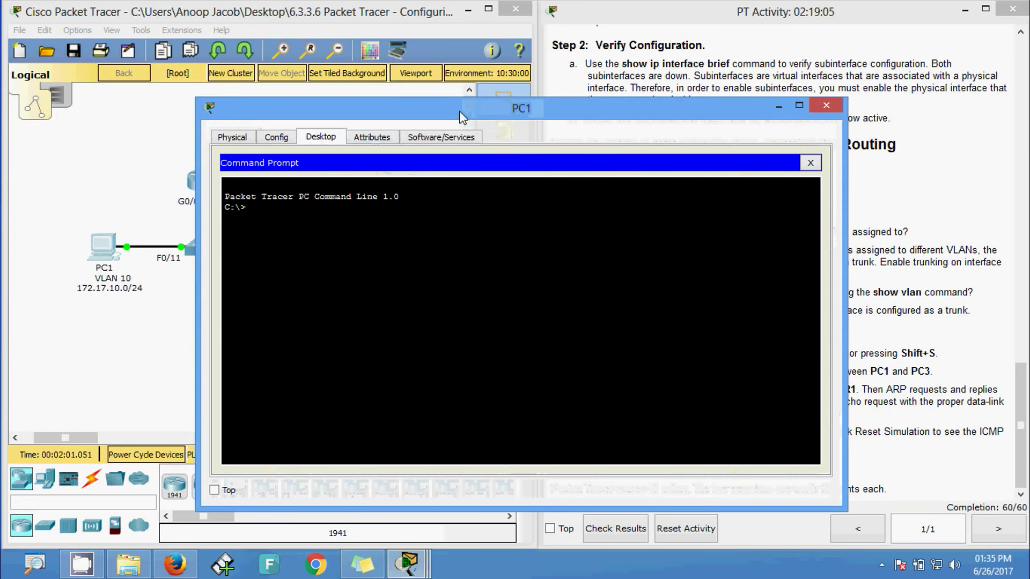
pyautogui.moveTo(460, 115); pyautogui.dragTo(717, 130)
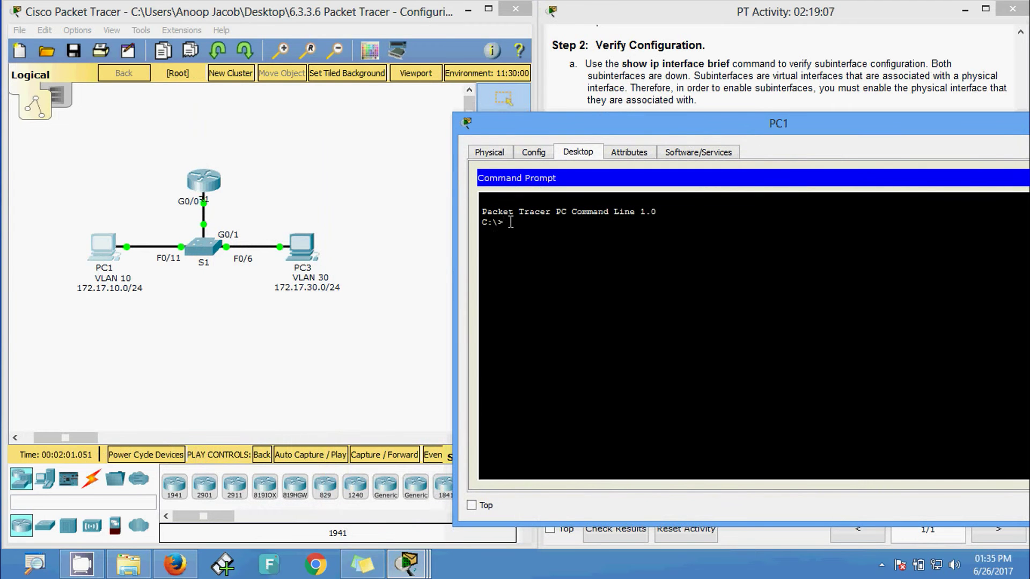
# Ping PC3 at 172.17.30.10 from PC1's command prompt in Simulation mode.
pyautogui.write('ping')
pyautogui.rightClick(543, 229)
pyautogui.click(558, 255)
pyautogui.press('Return')
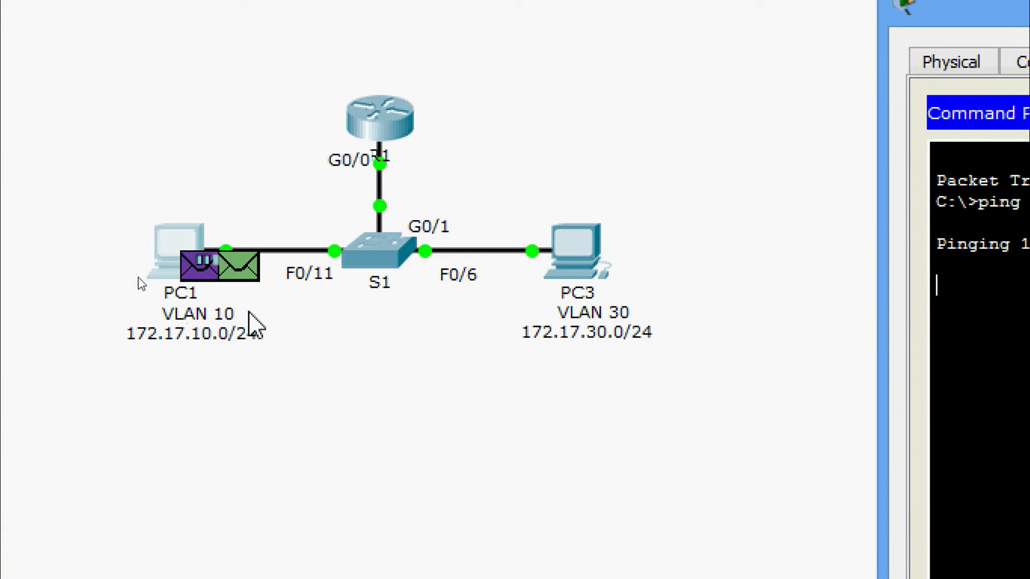
# Move PC1's window further from the topology and run automatic capture, pausing and resuming it to follow the ARP packets.
pyautogui.click(236, 299)
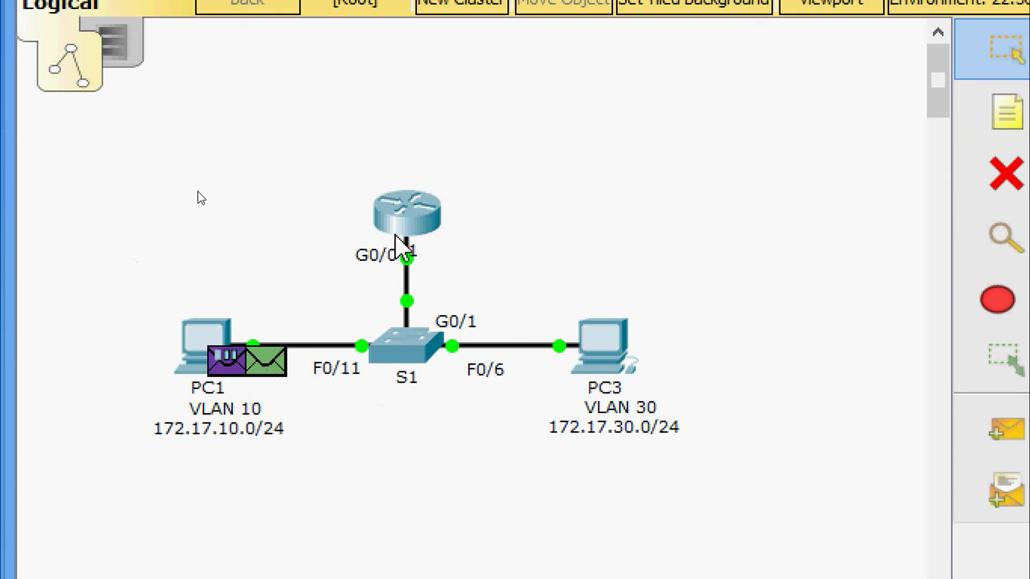
pyautogui.moveTo(396, 236)
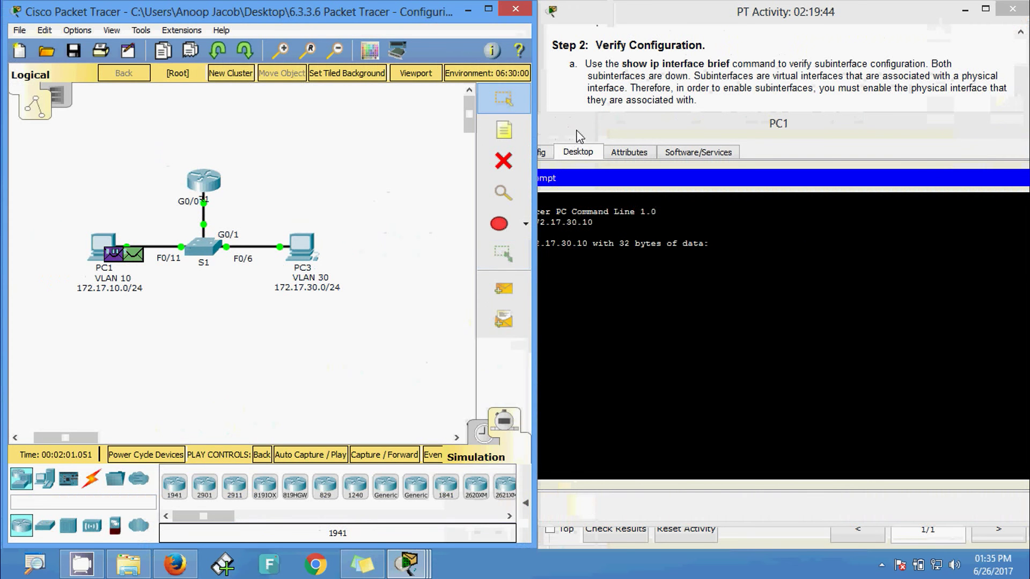
pyautogui.moveTo(578, 136); pyautogui.dragTo(666, 84)
pyautogui.click(306, 456)
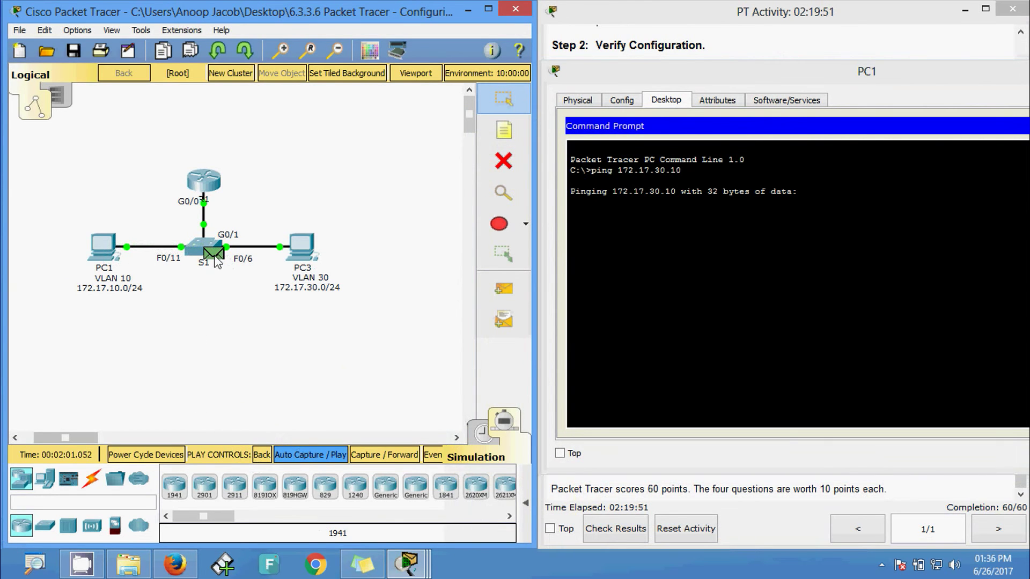
pyautogui.click(304, 458)
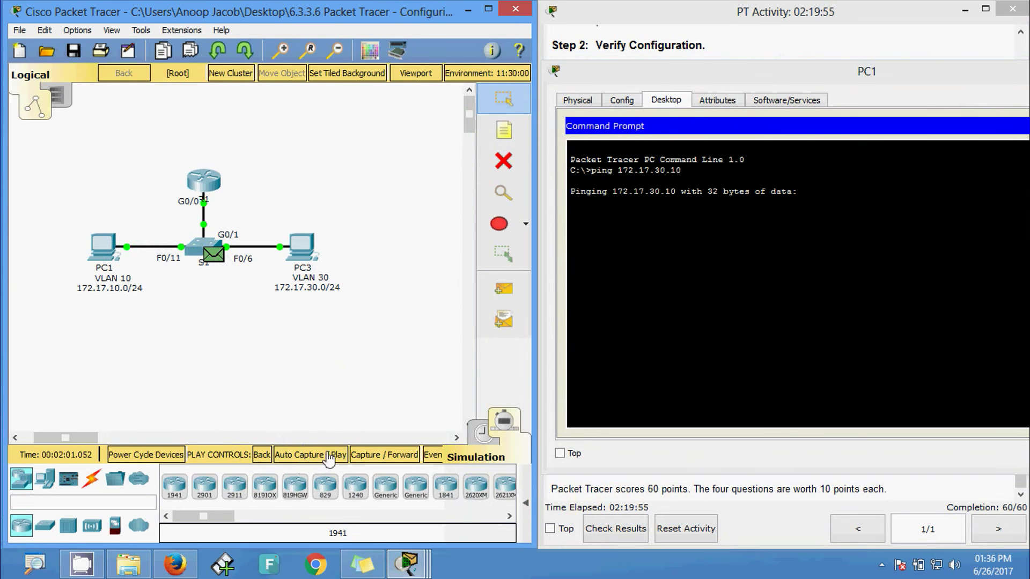
pyautogui.click(325, 458)
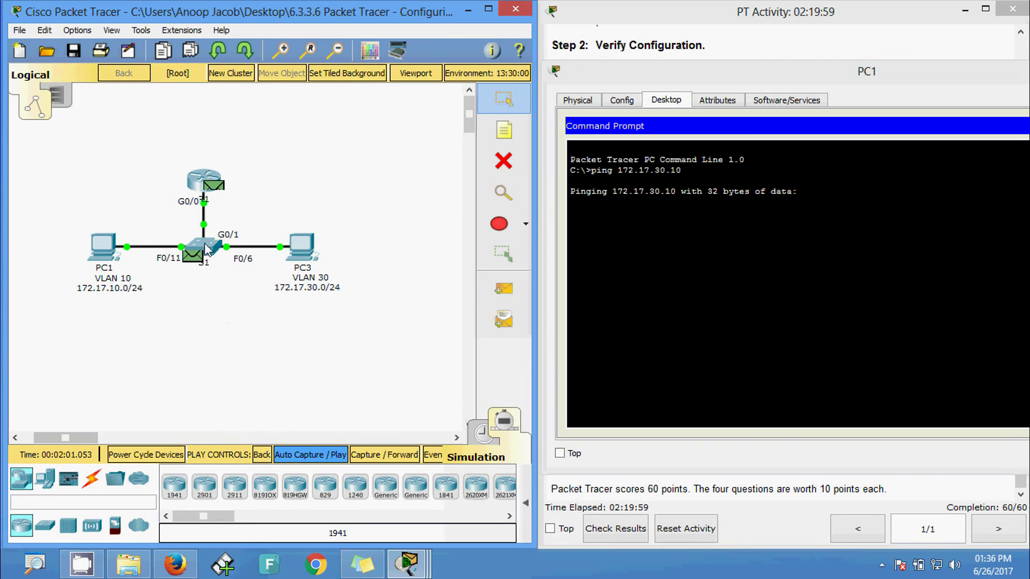
# Inspect the ARP packet's OSI layers and inbound details at R1, and open the packet at S1.
pyautogui.click(215, 189)
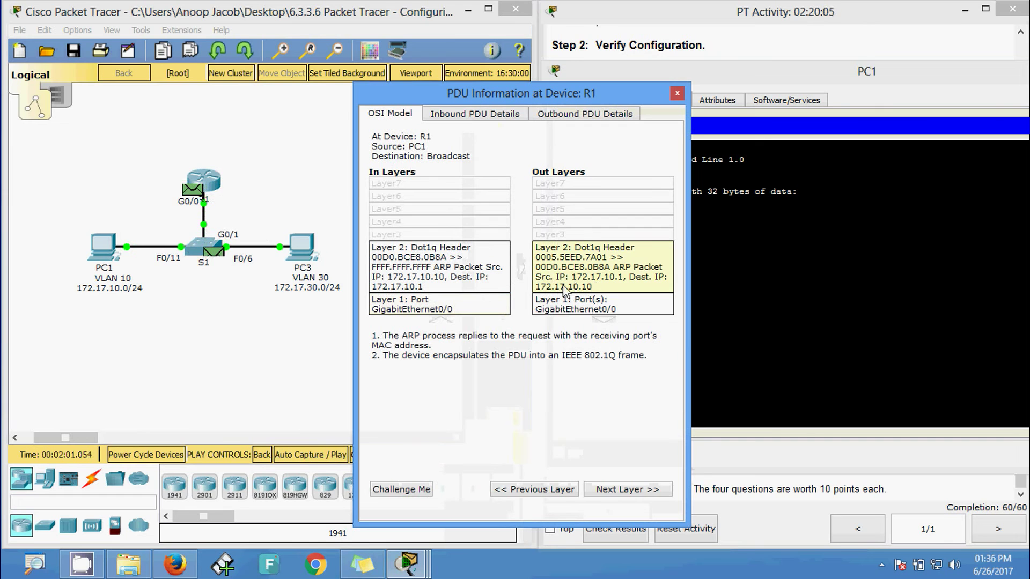
pyautogui.click(459, 116)
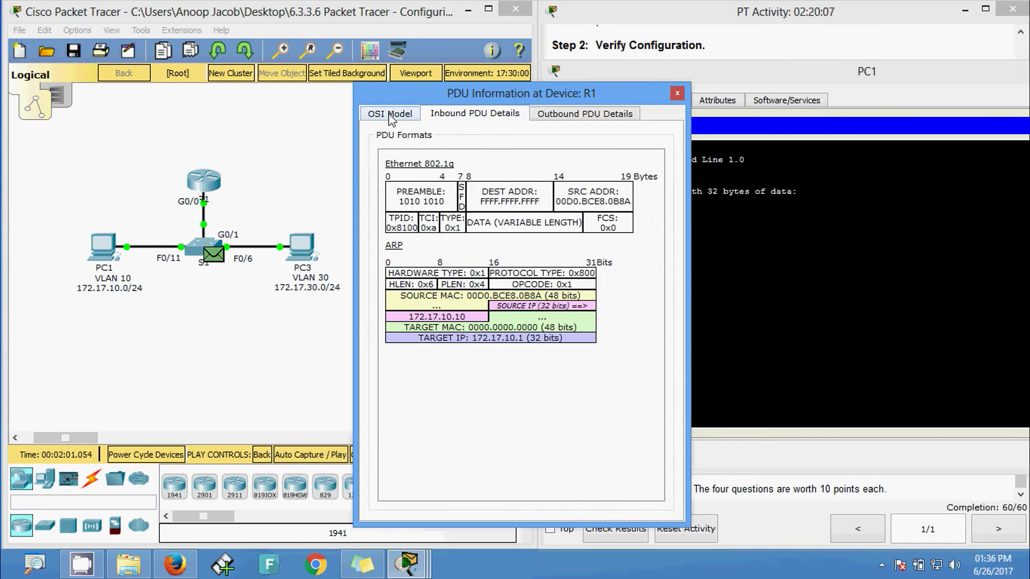
pyautogui.click(399, 114)
pyautogui.click(678, 94)
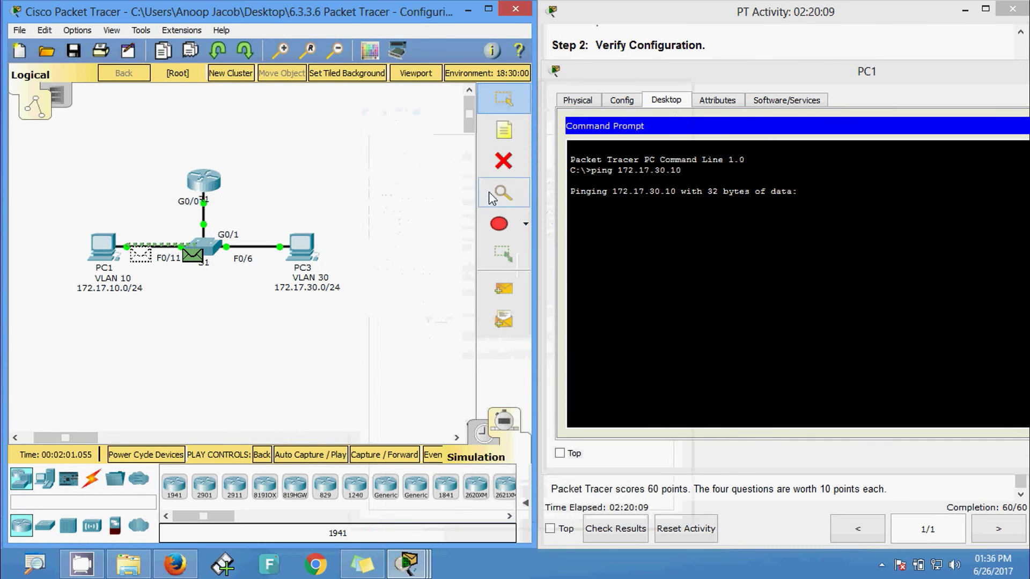
pyautogui.click(198, 260)
pyautogui.click(677, 93)
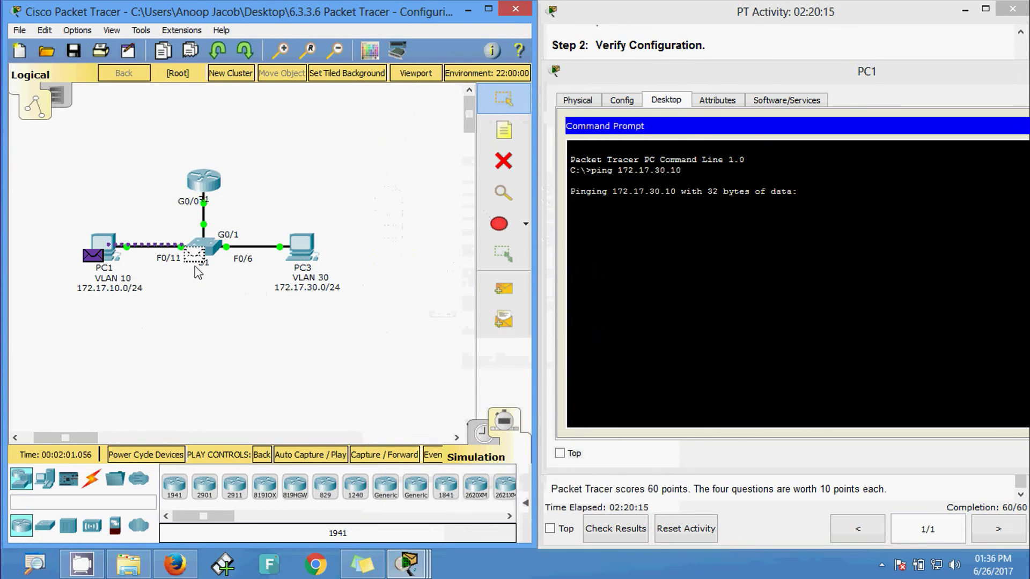
# Advance the simulation one event at a time, following the packets between PC1, S1, R1 and PC3 until PC1's ping to 172.17.30.10 finishes.
pyautogui.moveTo(196, 271)
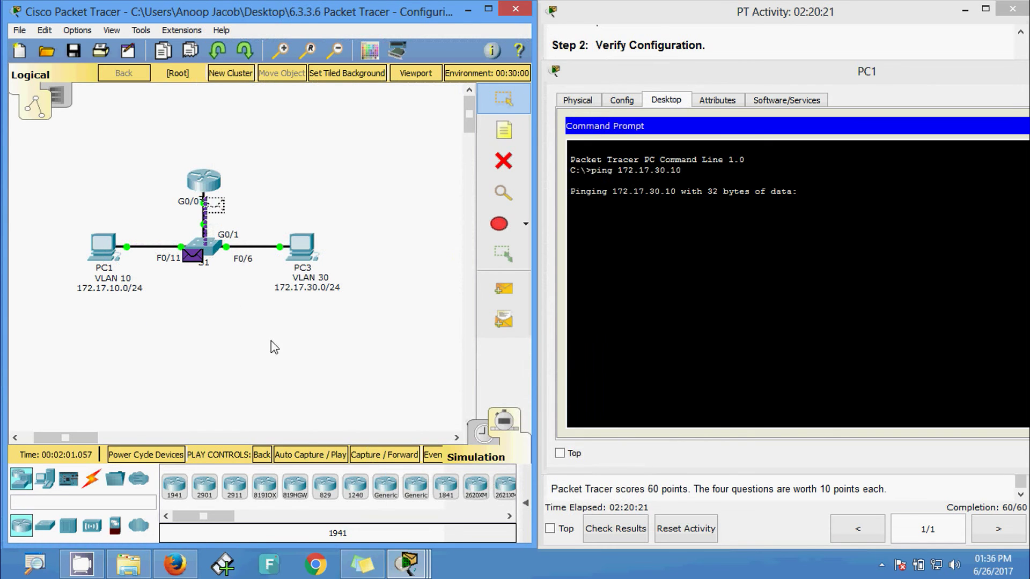
pyautogui.click(369, 458)
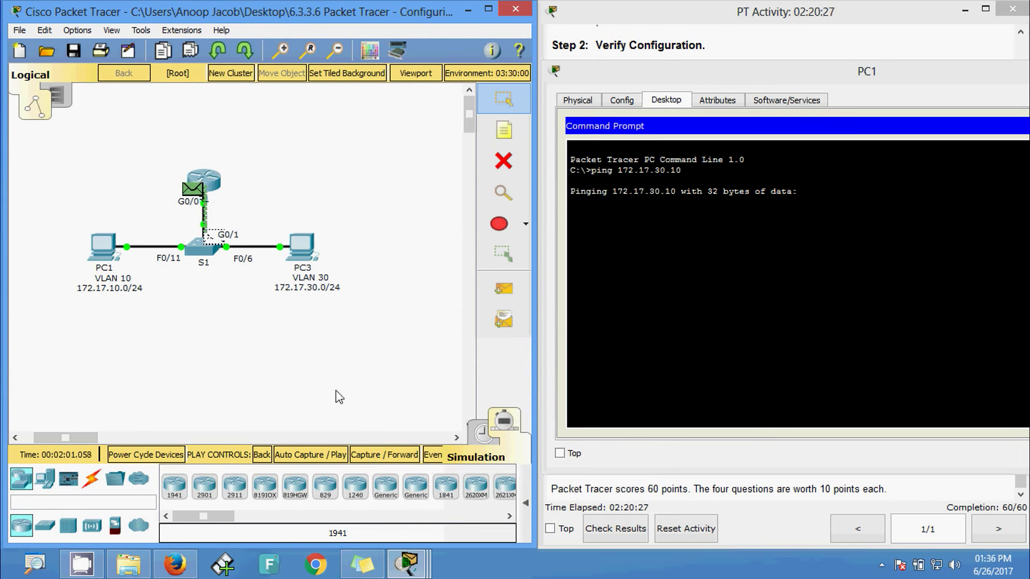
pyautogui.click(364, 455)
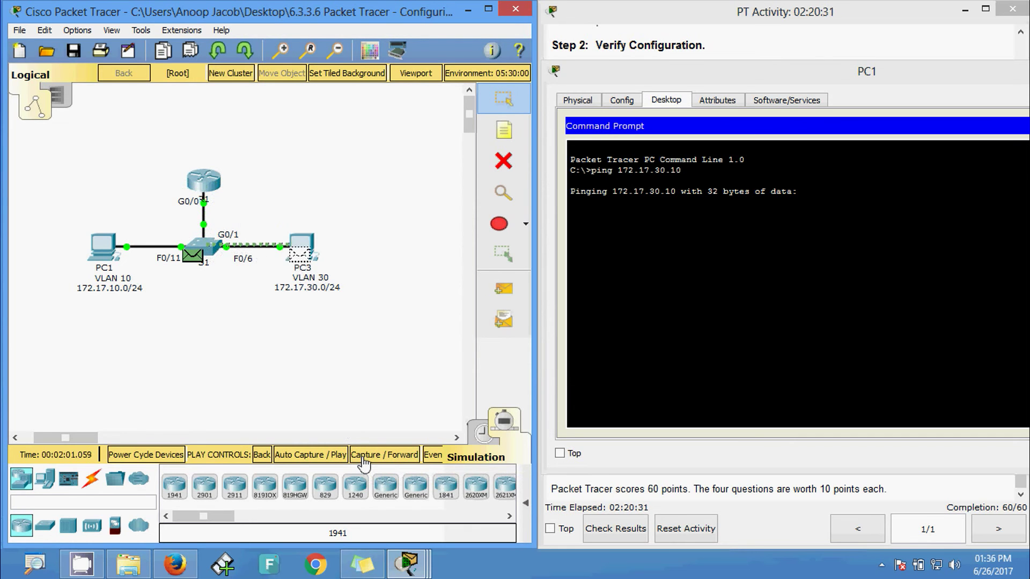
pyautogui.click(364, 454)
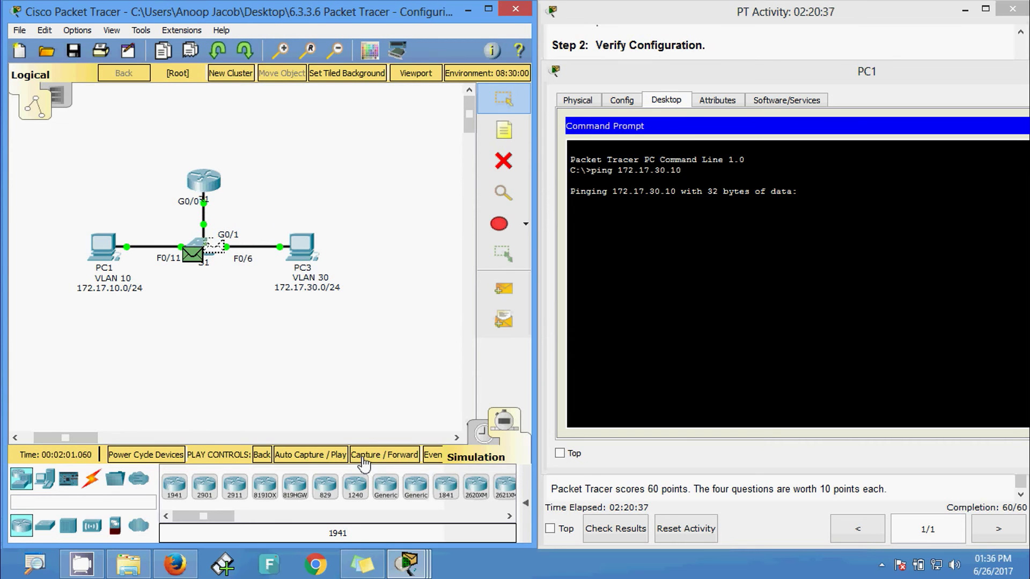
pyautogui.click(363, 459)
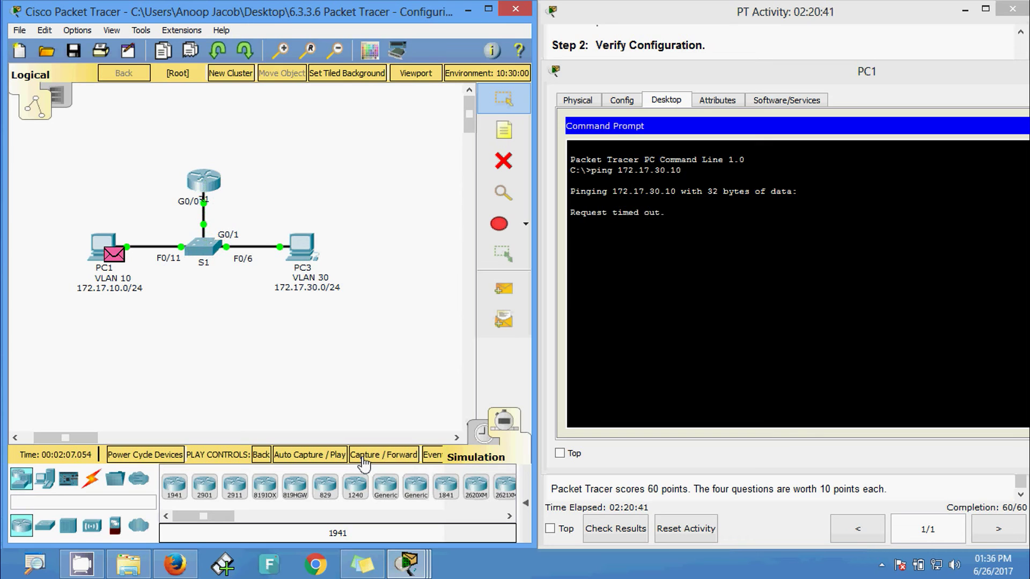
pyautogui.click(363, 458)
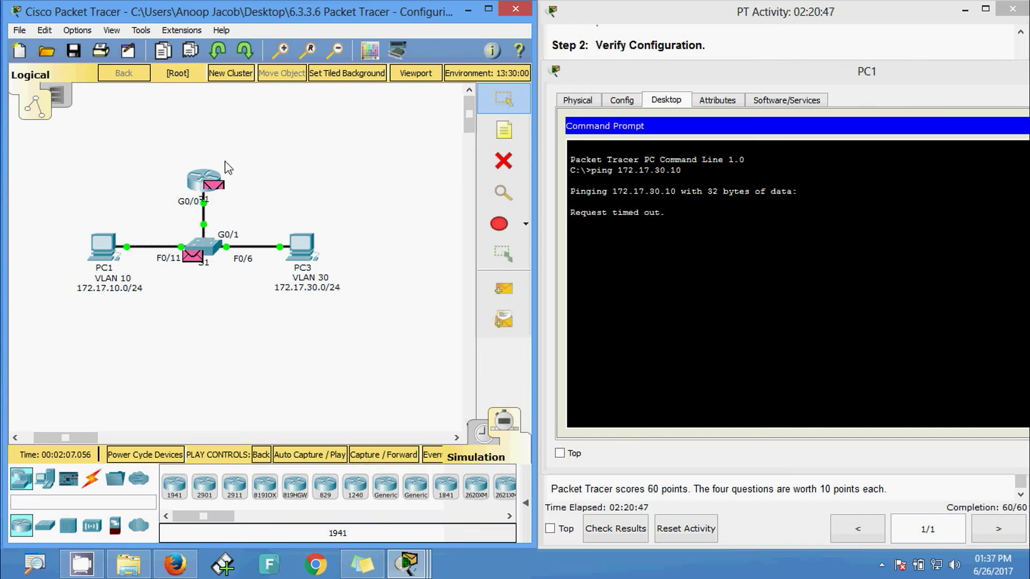
pyautogui.click(363, 458)
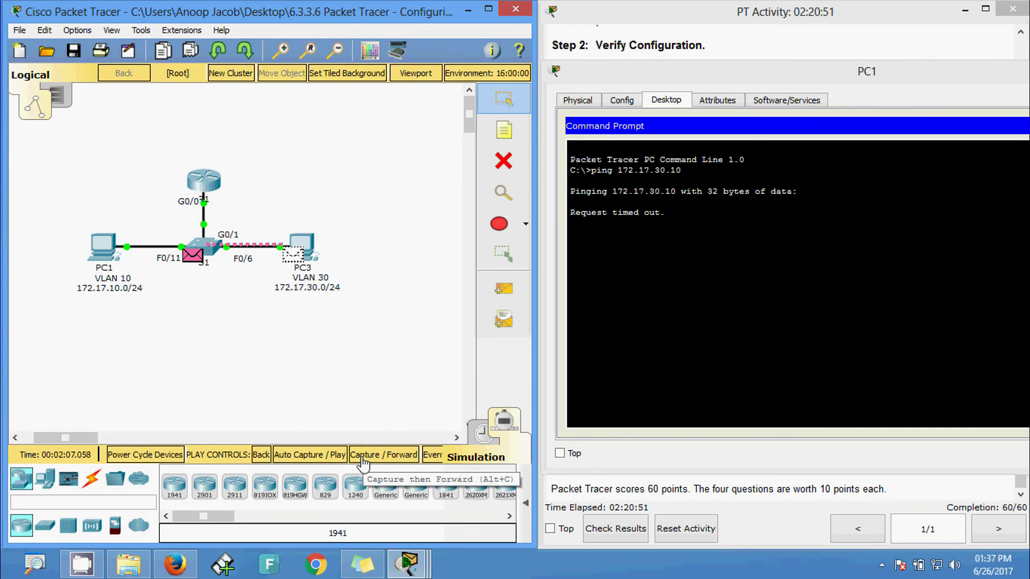
pyautogui.click(372, 457)
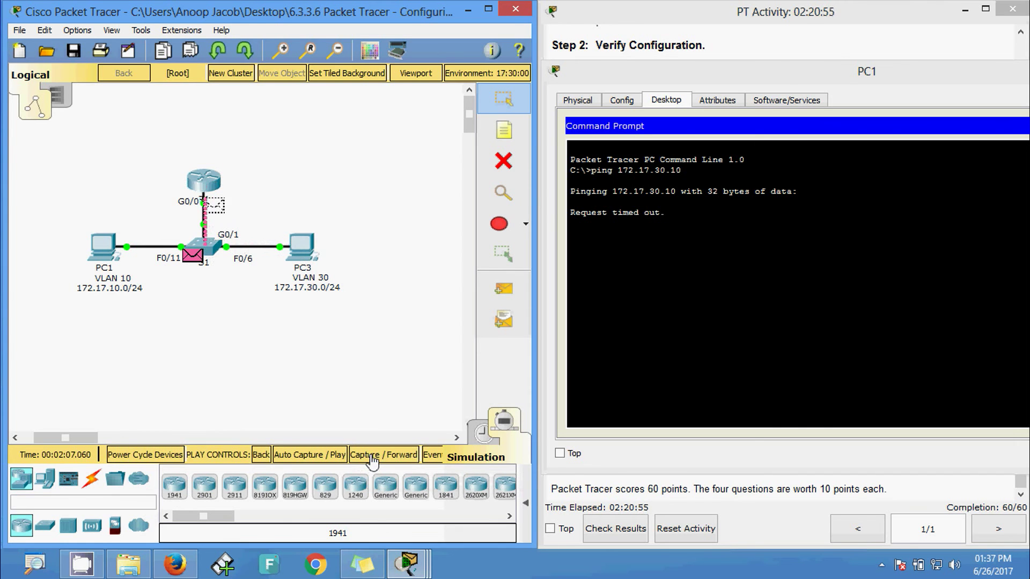
pyautogui.click(372, 457)
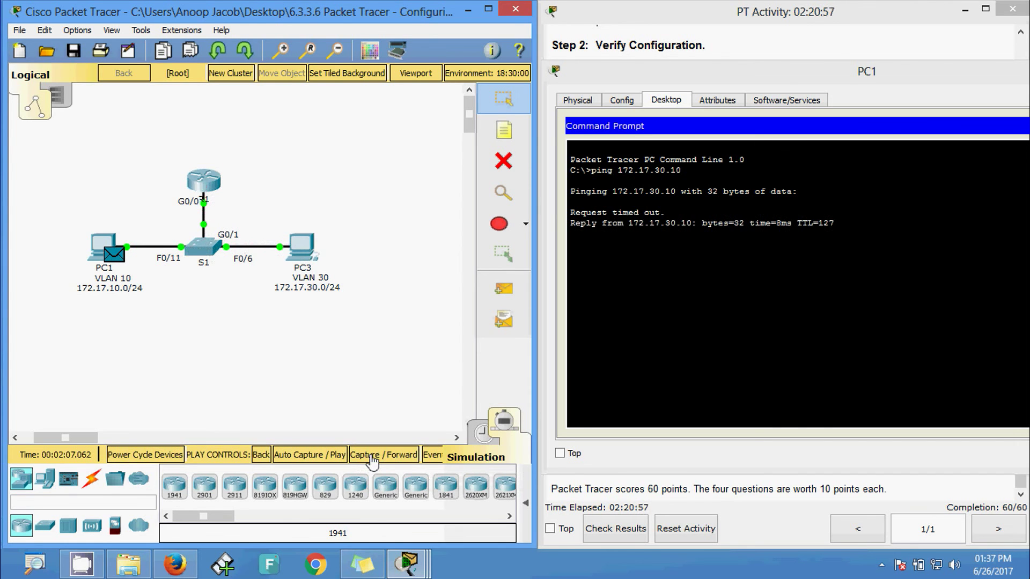
pyautogui.click(373, 459)
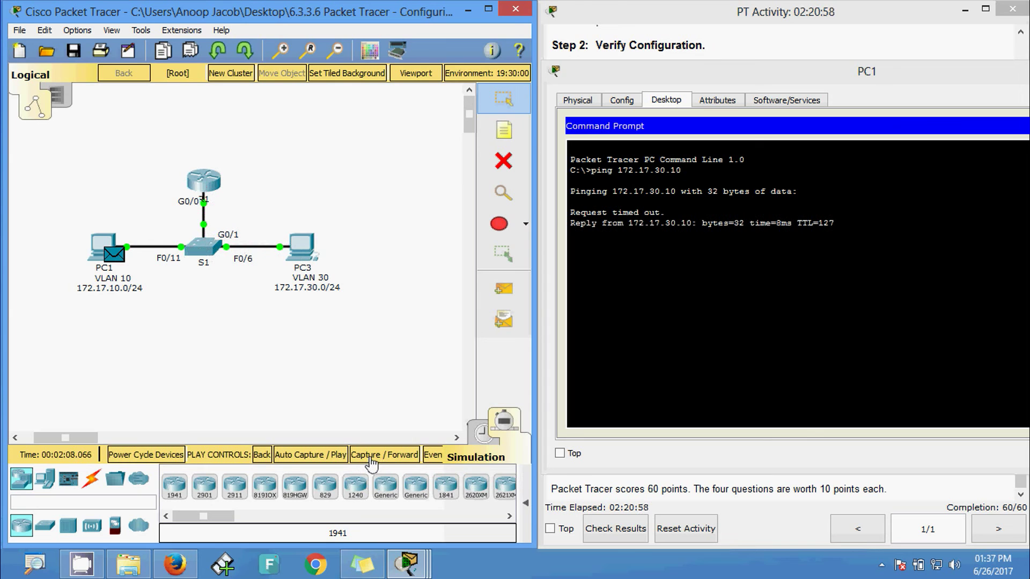
pyautogui.click(373, 459)
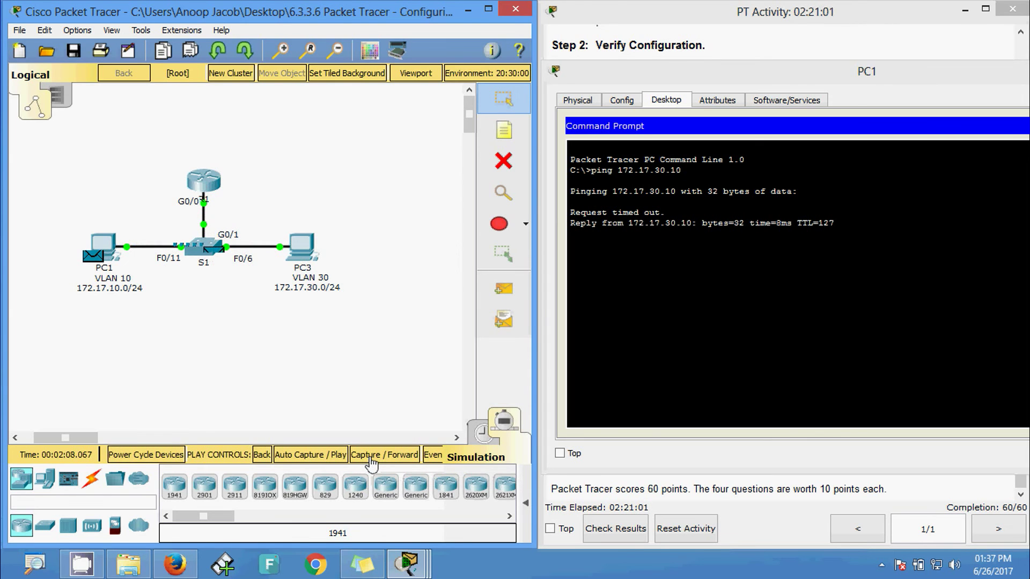
pyautogui.click(372, 460)
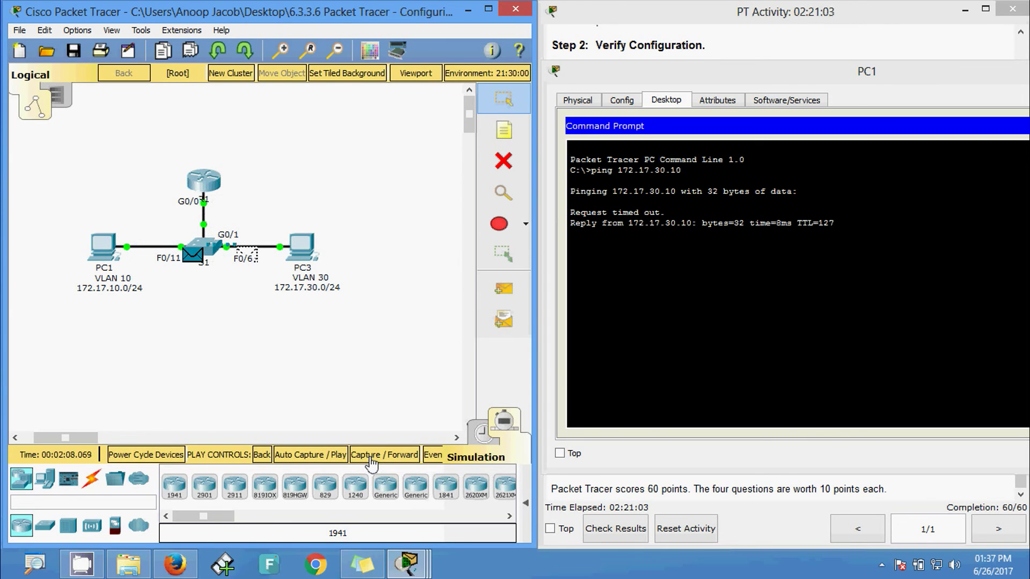
pyautogui.click(372, 460)
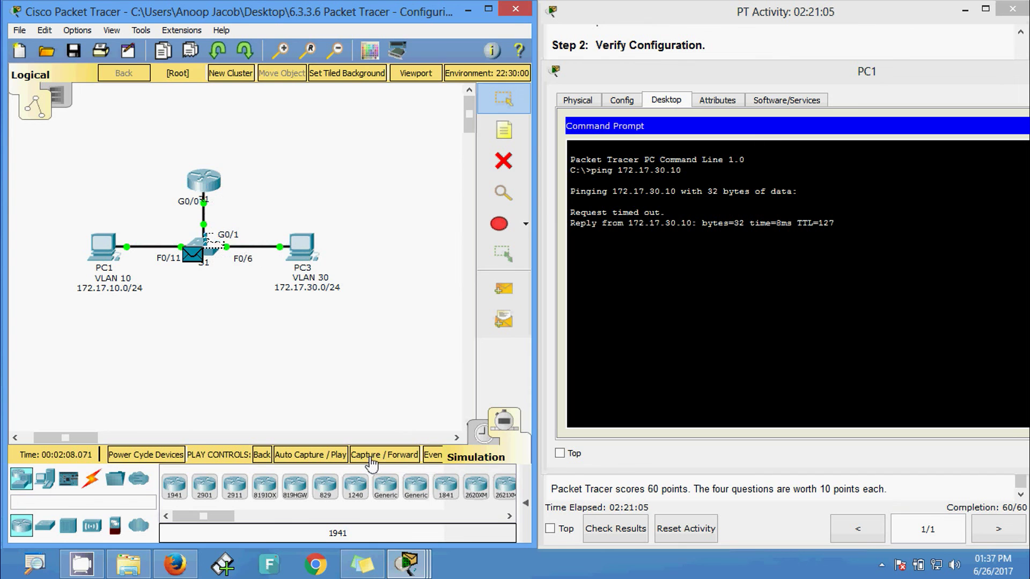
pyautogui.click(371, 460)
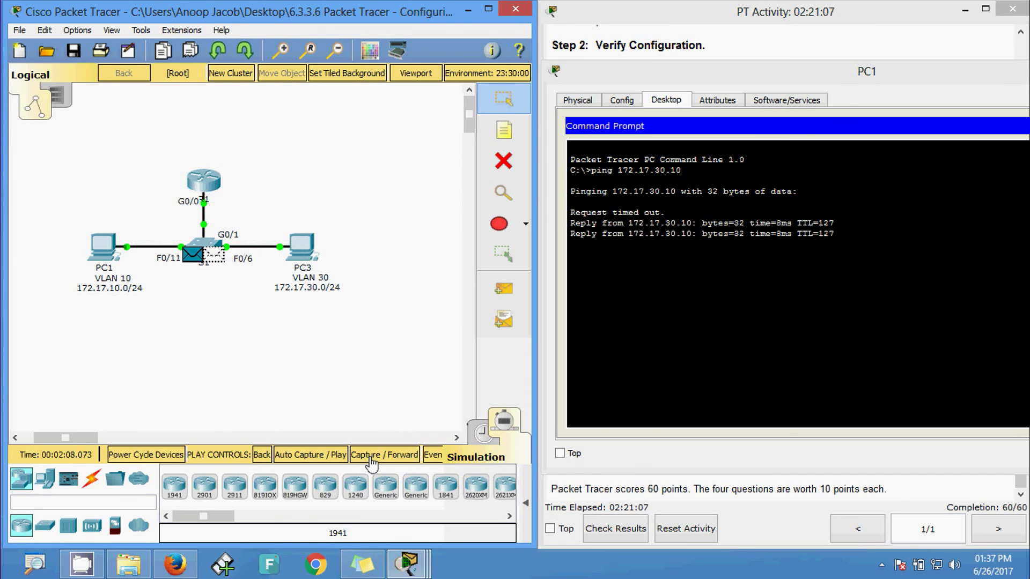
pyautogui.click(371, 460)
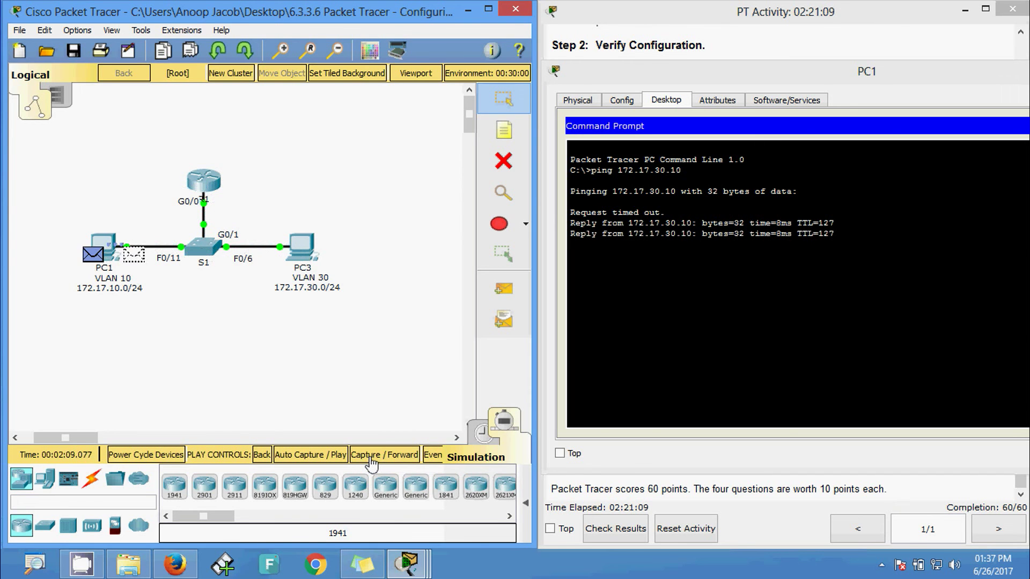
pyautogui.click(371, 460)
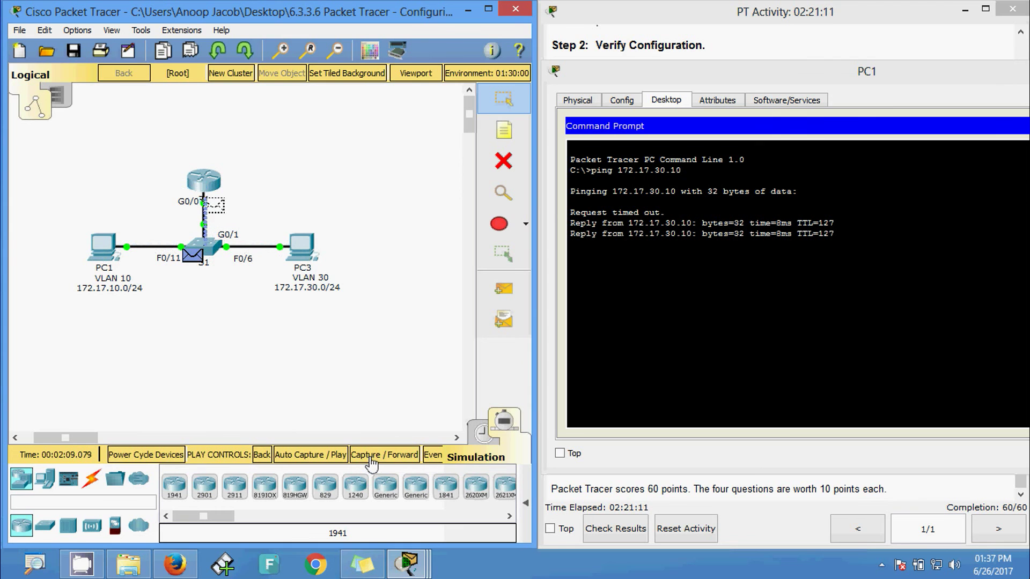
pyautogui.click(371, 460)
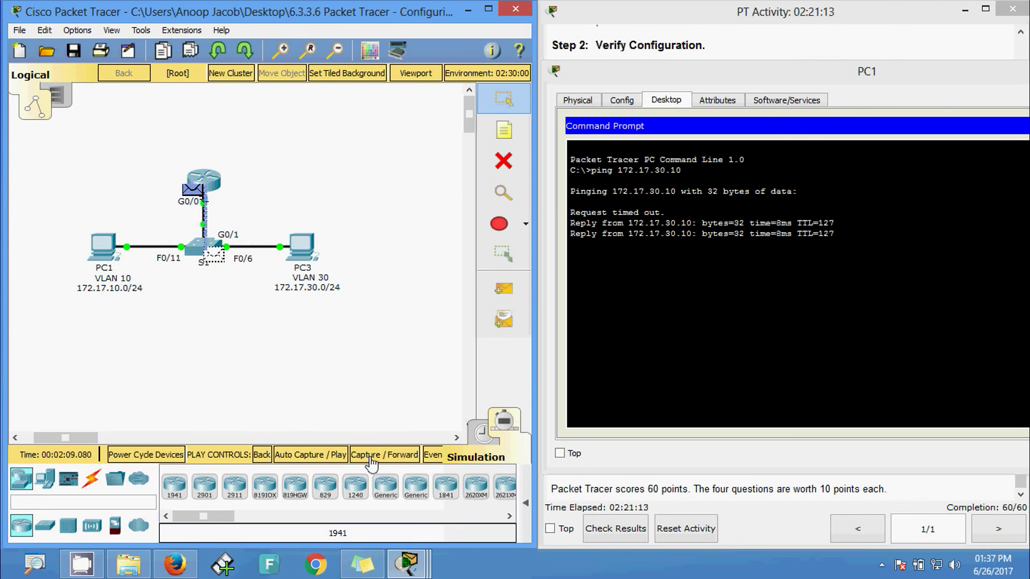
pyautogui.click(371, 460)
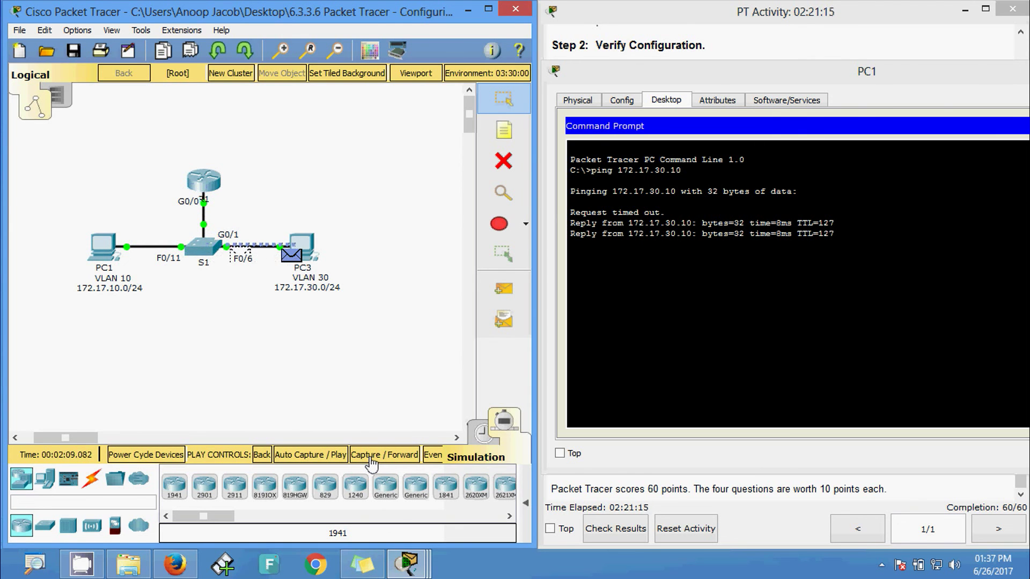
pyautogui.click(371, 460)
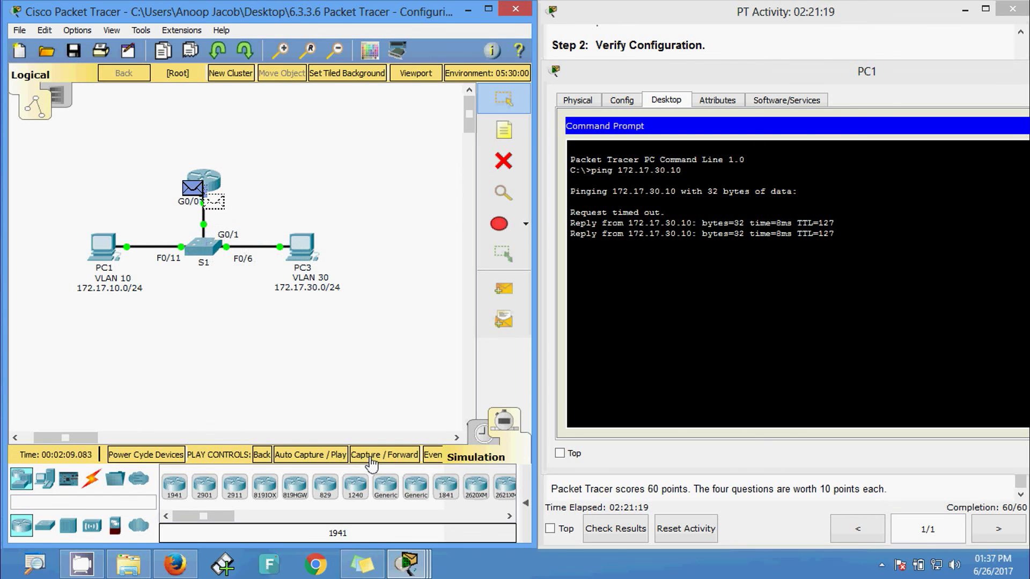
pyautogui.click(371, 460)
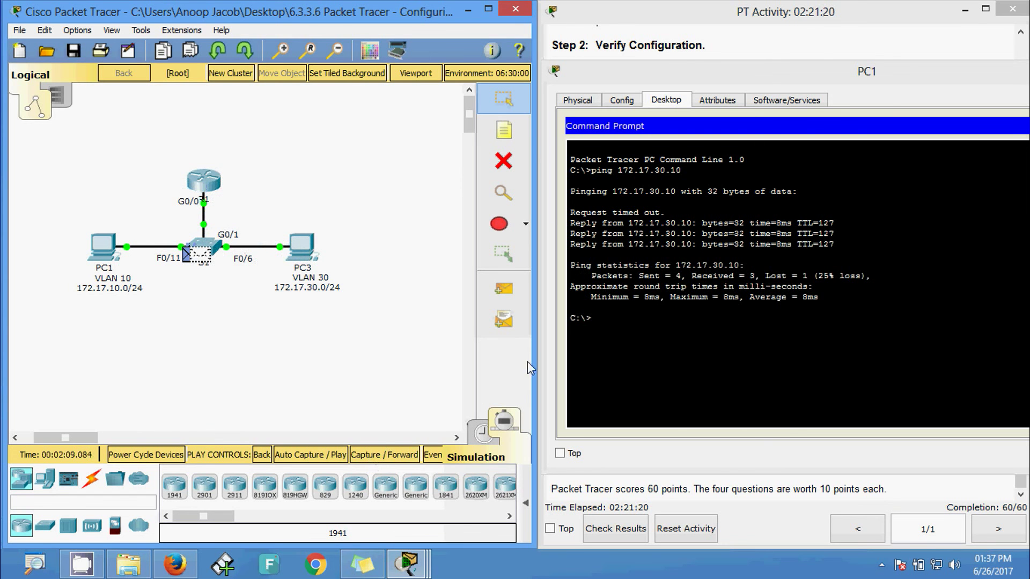